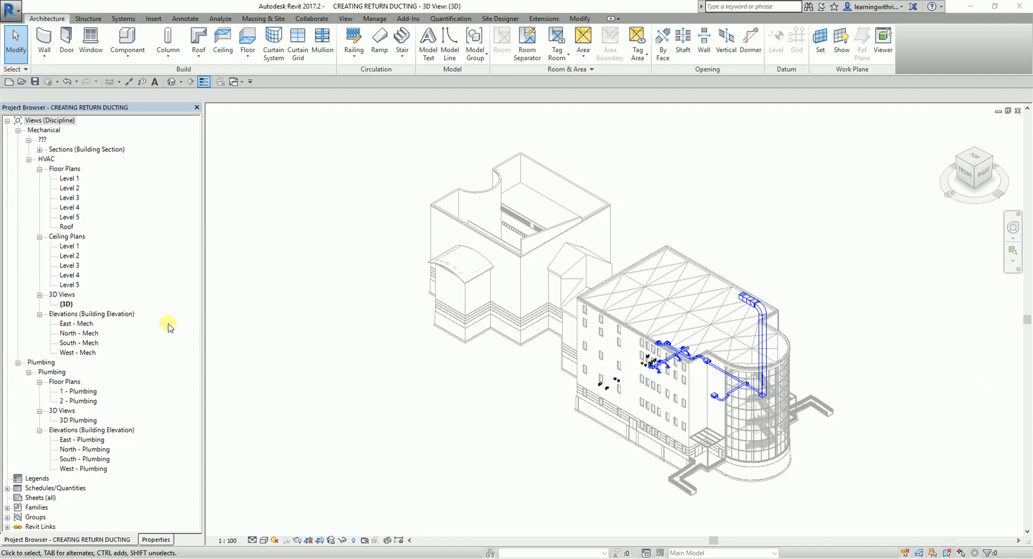
- Open the HVAC Level 1 ceiling plan at the rooms served by the parallel fan powered VAV unit
left_click(69, 248)
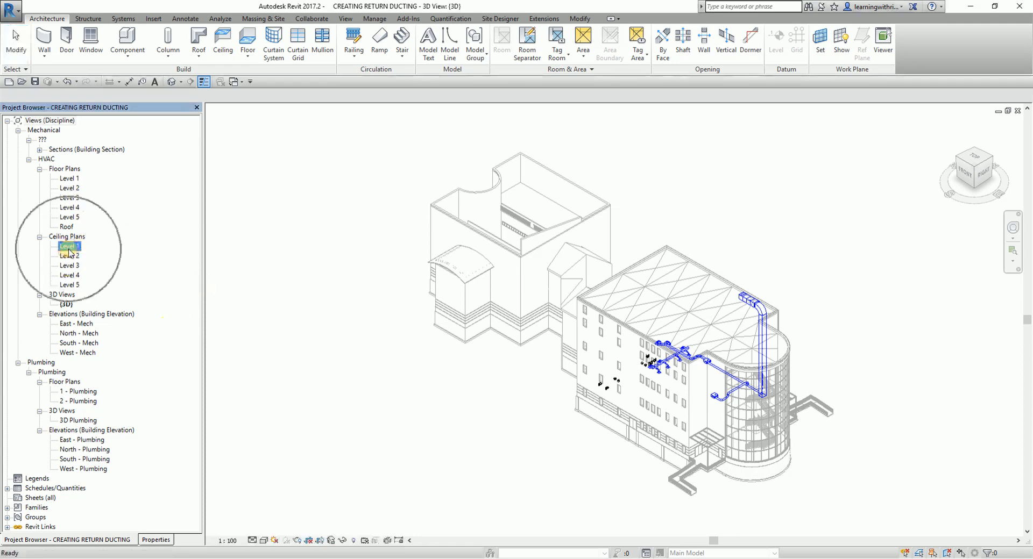
double_click(69, 249)
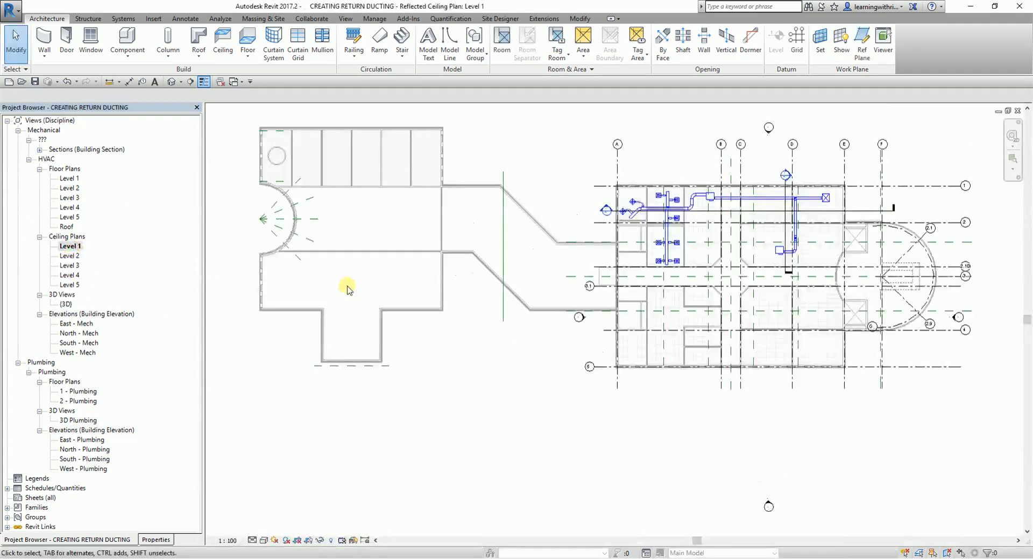
scroll(688, 300, "up", 6)
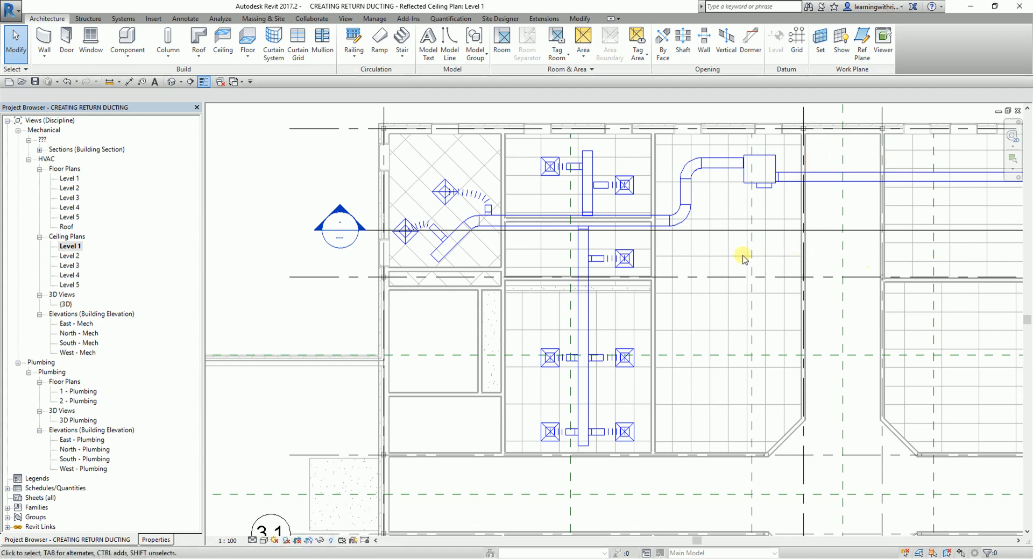
middle_click_drag(770, 235, 712, 244)
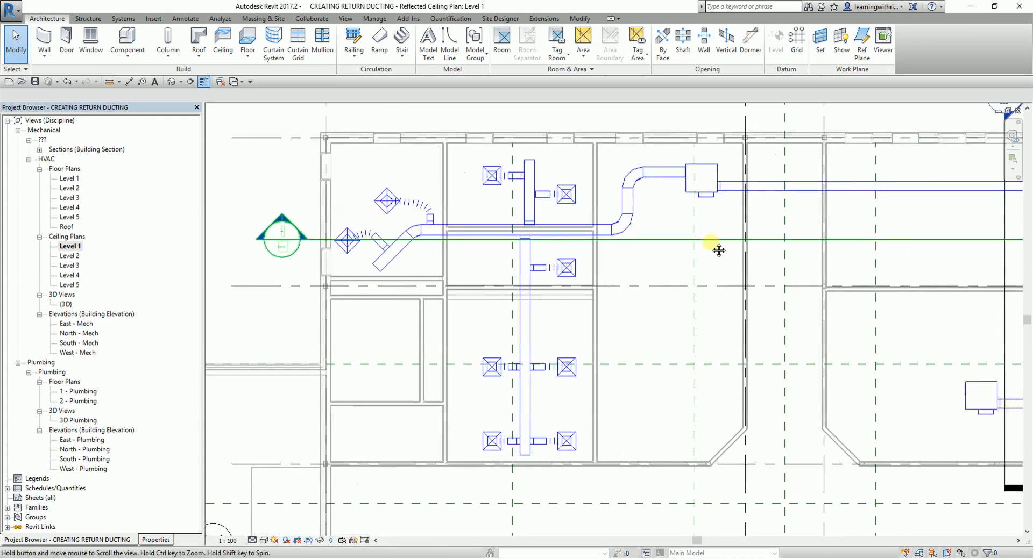
- Draw a 400 x 350 return duct from the VAV unit's open inlet connector east into the corridor
left_click(702, 194)
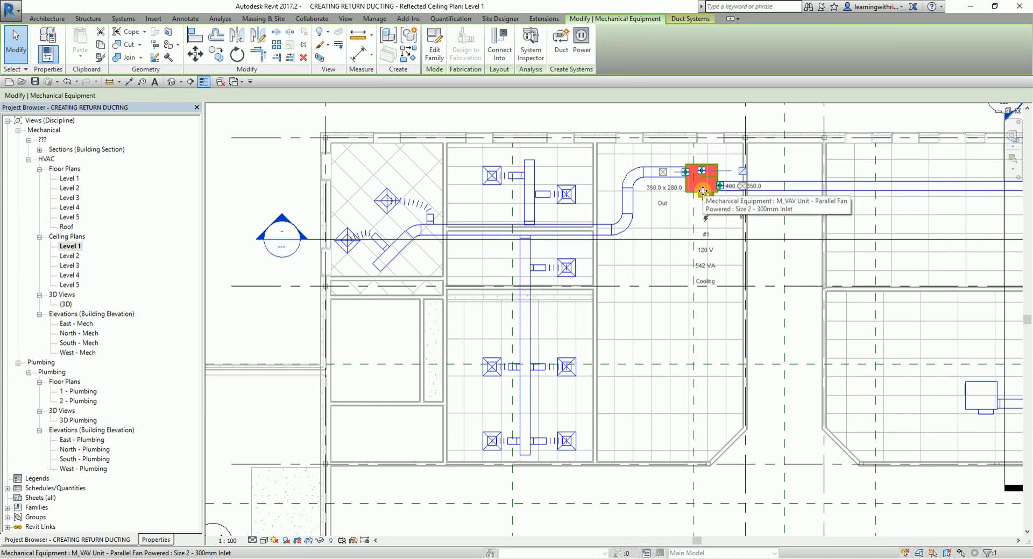
scroll(742, 201, "up", 2)
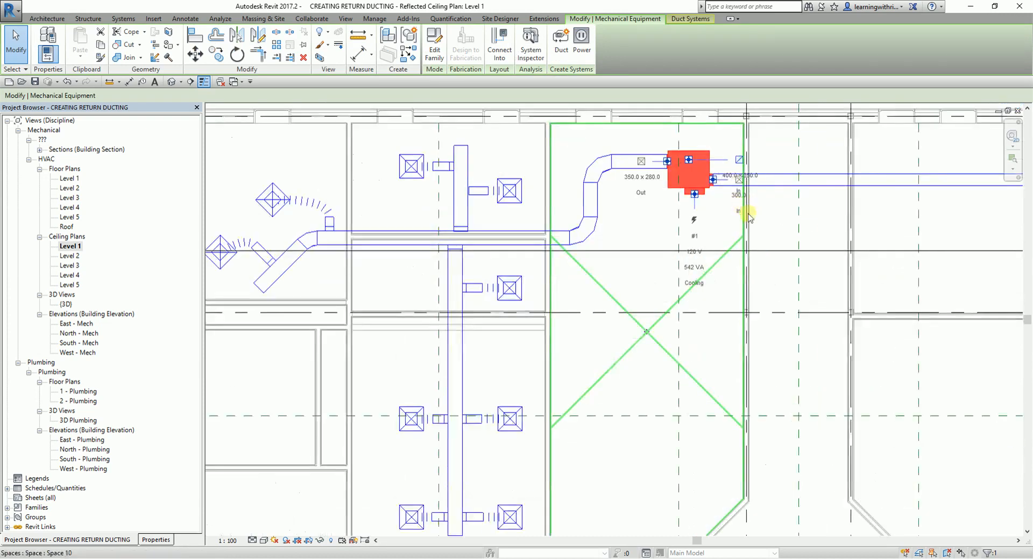
left_click(740, 160)
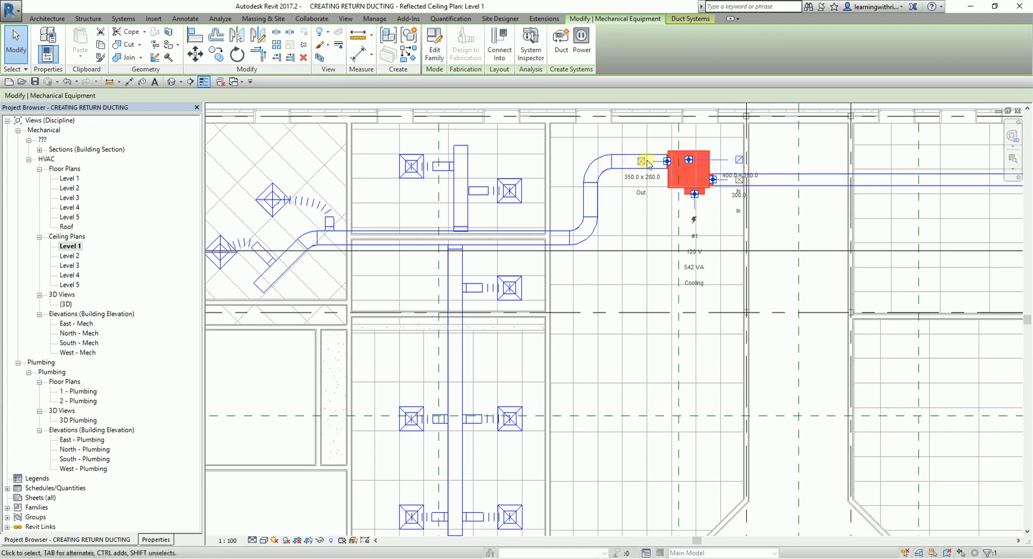
left_click(739, 160)
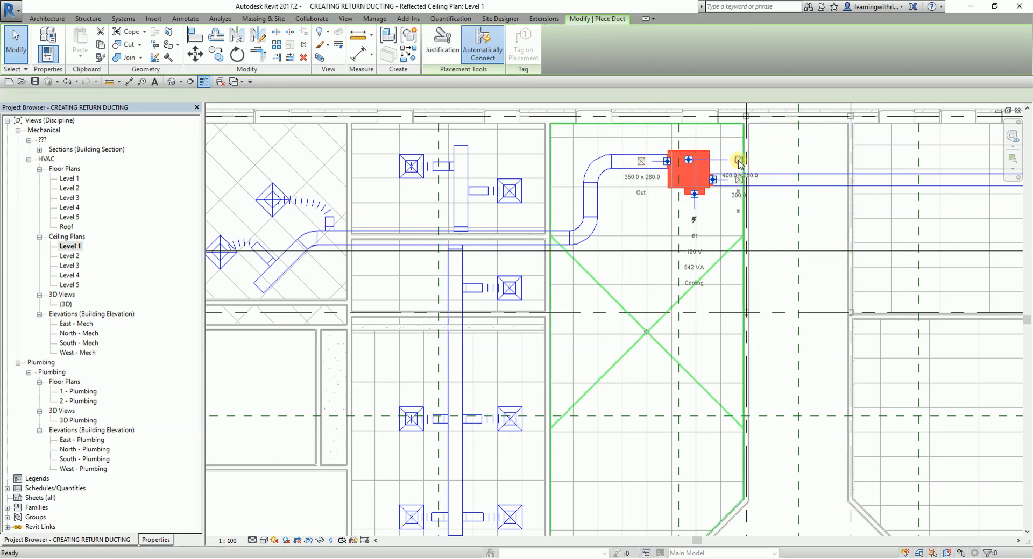
left_click(772, 160)
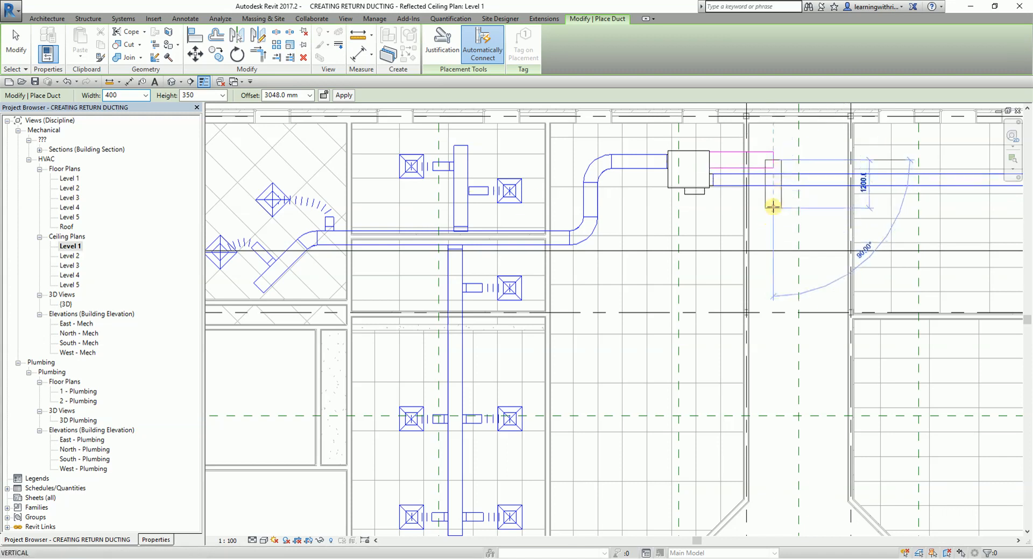
left_click(808, 187)
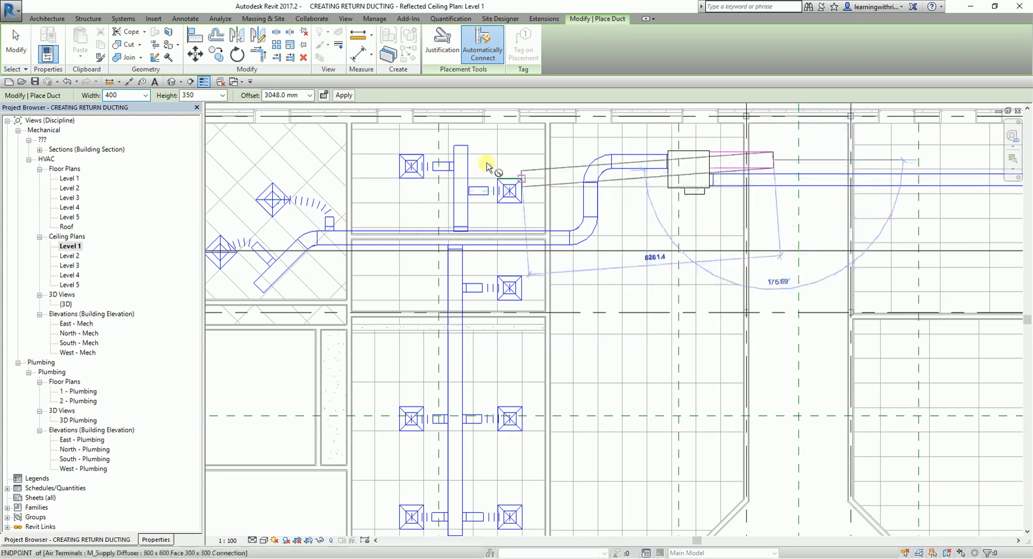
- Set the duct offset to 4267 mm and continue the return duct about 2700 mm south along the corridor, past the supply duct
key("ctrl")
key("ctrl")
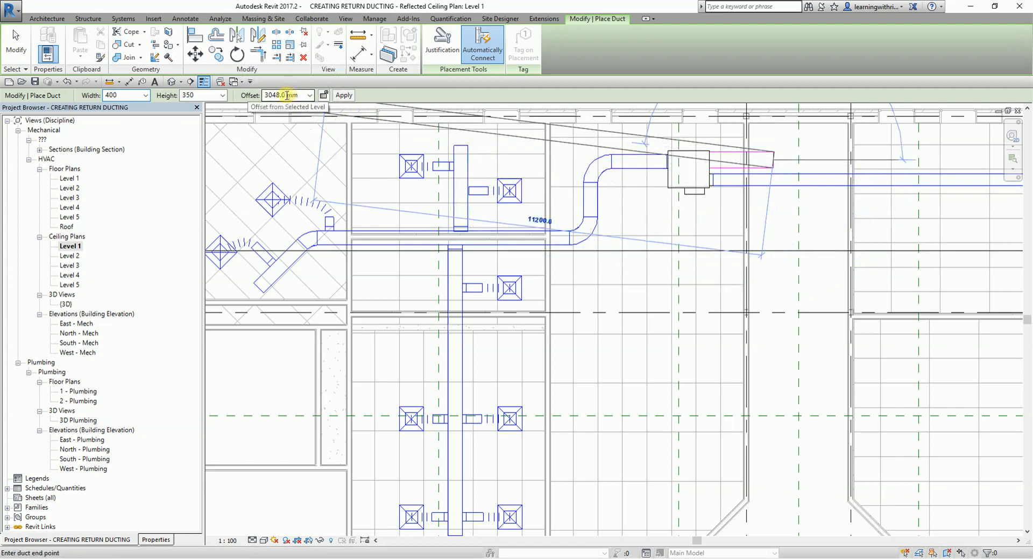
left_click(309, 96)
key("ctrl")
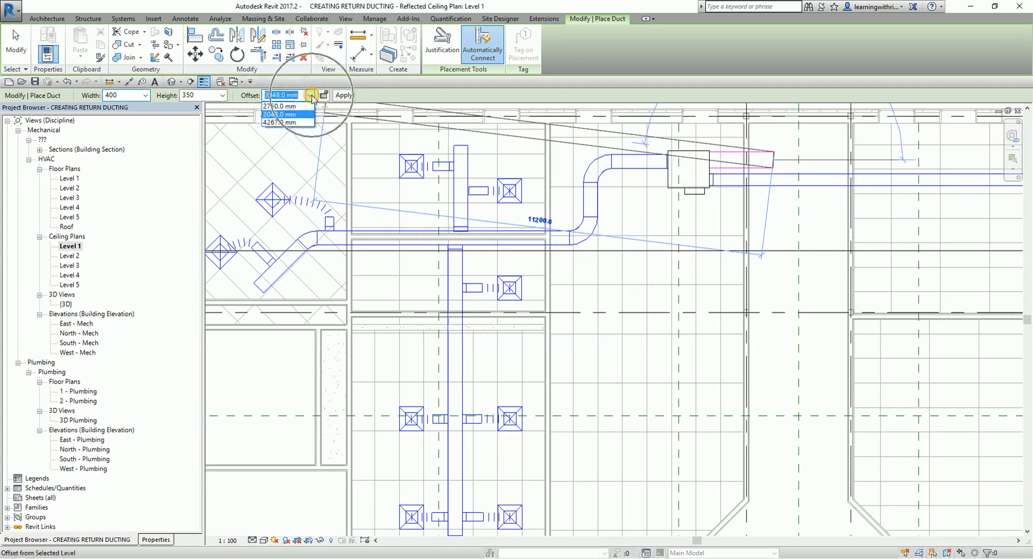
key("ctrl")
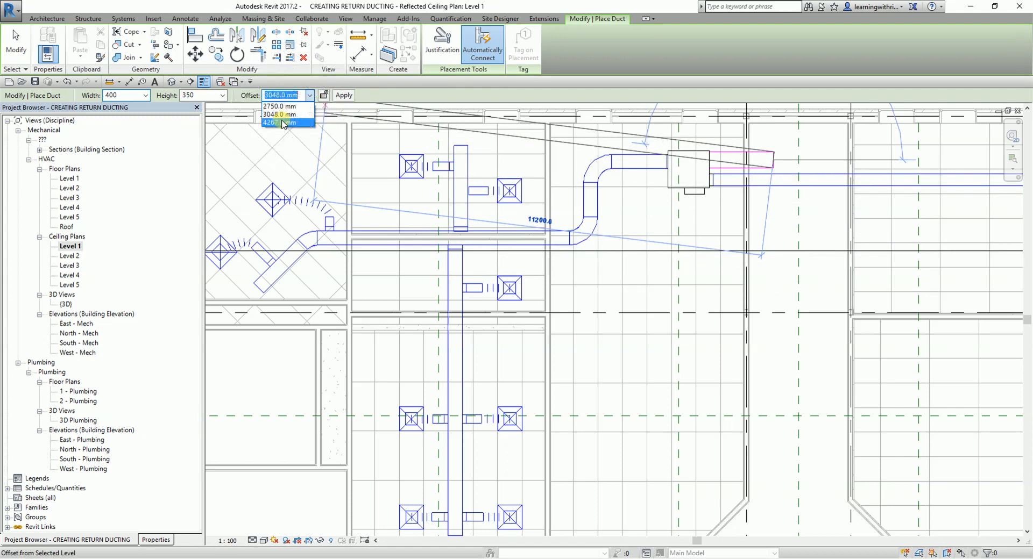
left_click(282, 123)
key("ctrl")
key("ctrl")
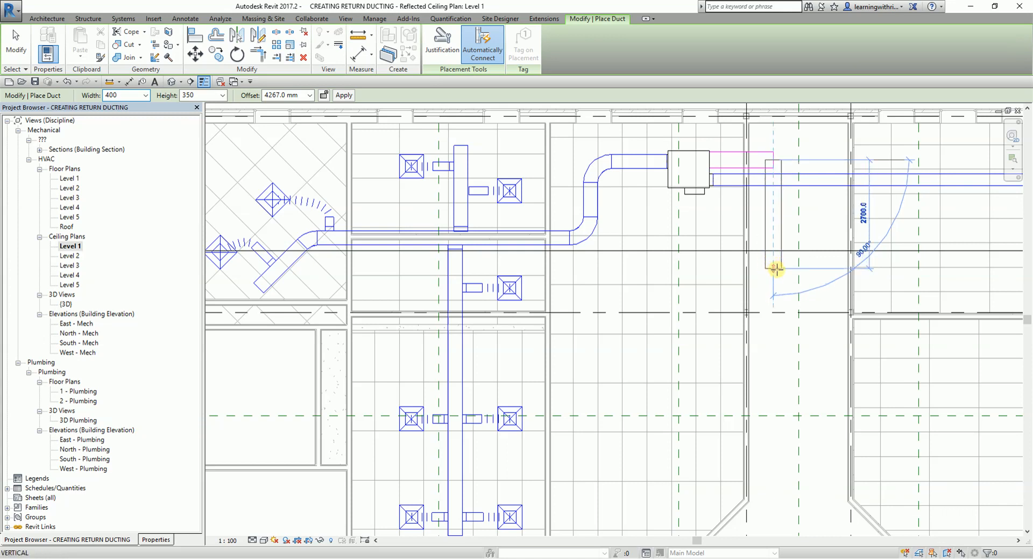
left_click(775, 270)
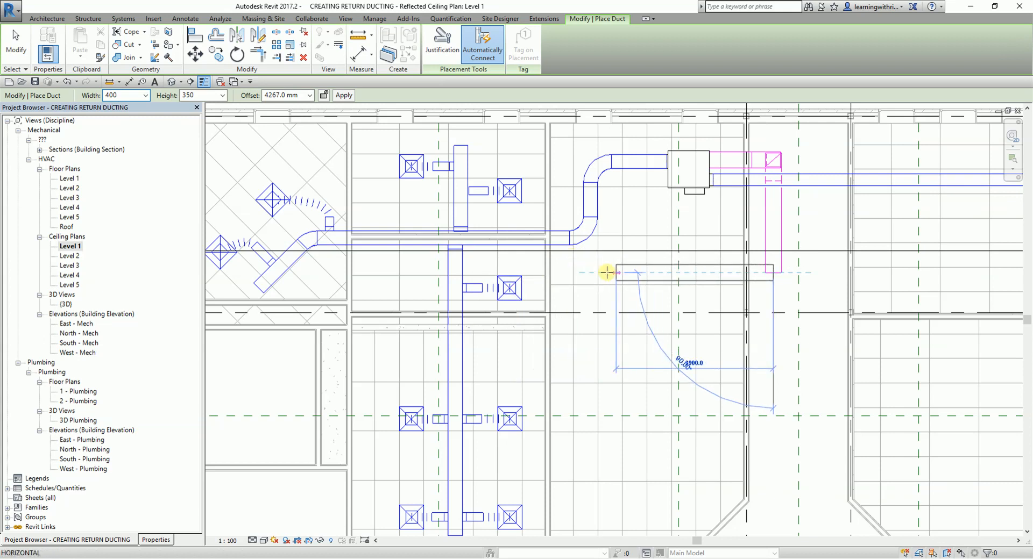
- Continue the return duct west into the VAV unit's room with a straight run about 4100 mm long, and end the duct there
left_click(585, 274)
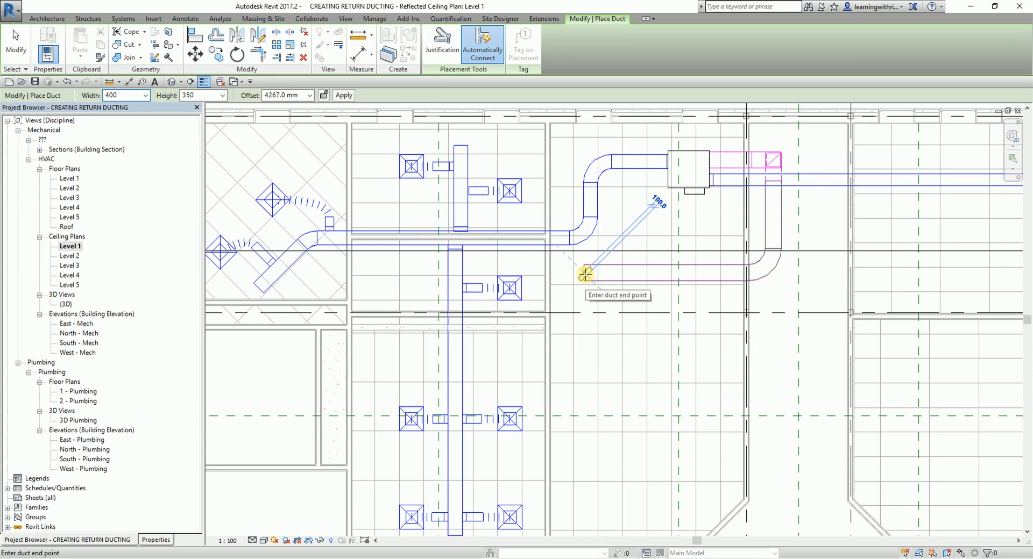
key("Escape")
key("Escape")
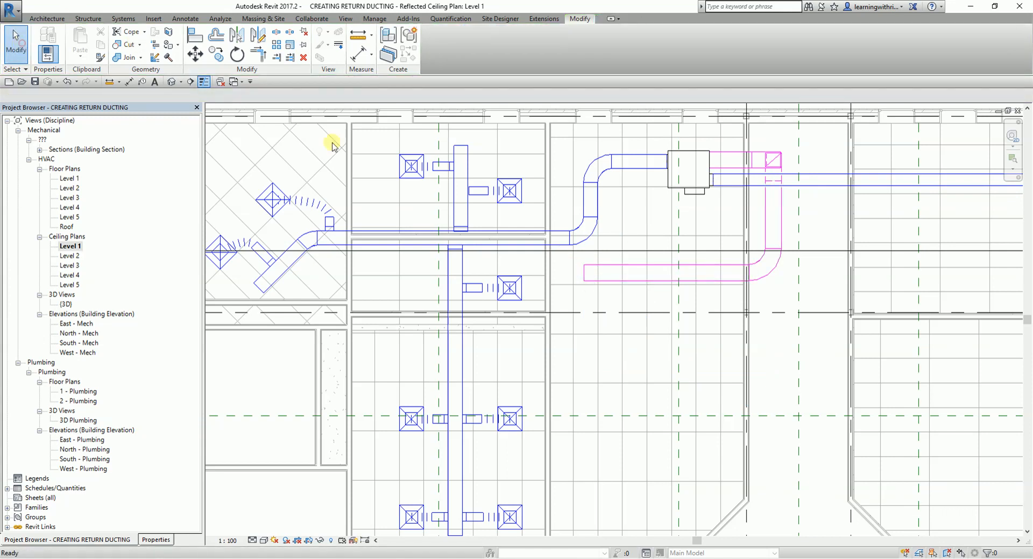
- Nudge the horizontal return duct north in five small increments, closer to the main supply duct
left_click(644, 270)
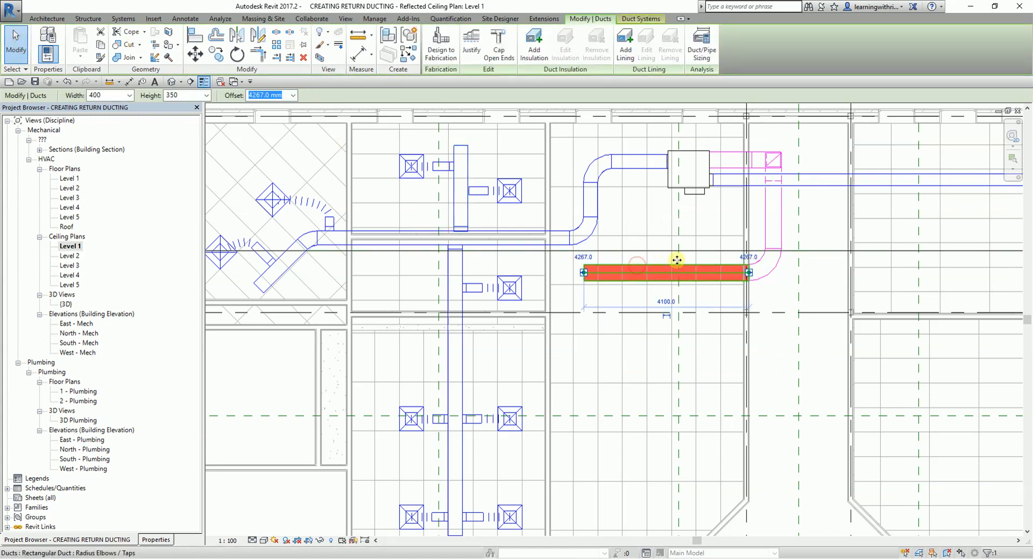
key("Up")
key("Up")
key("Up")
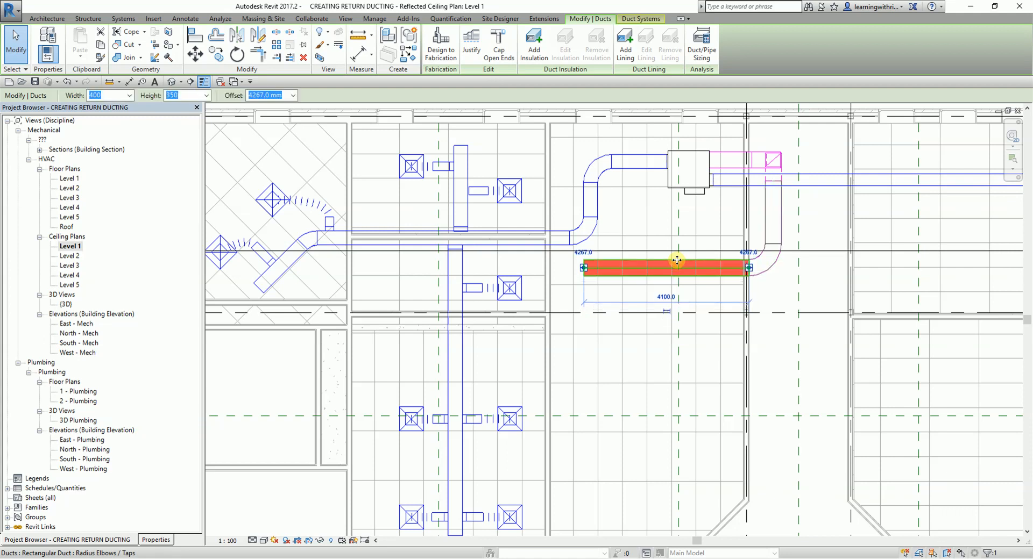
key("Up")
key("Up")
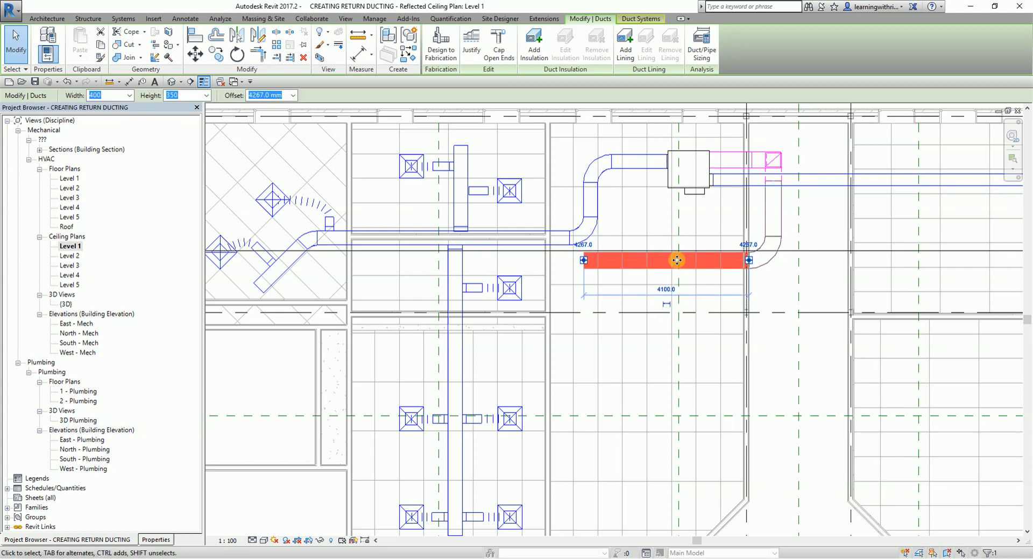
- Extend the return duct about 5600 mm west from its open end, in line with the existing run
right_click(585, 265)
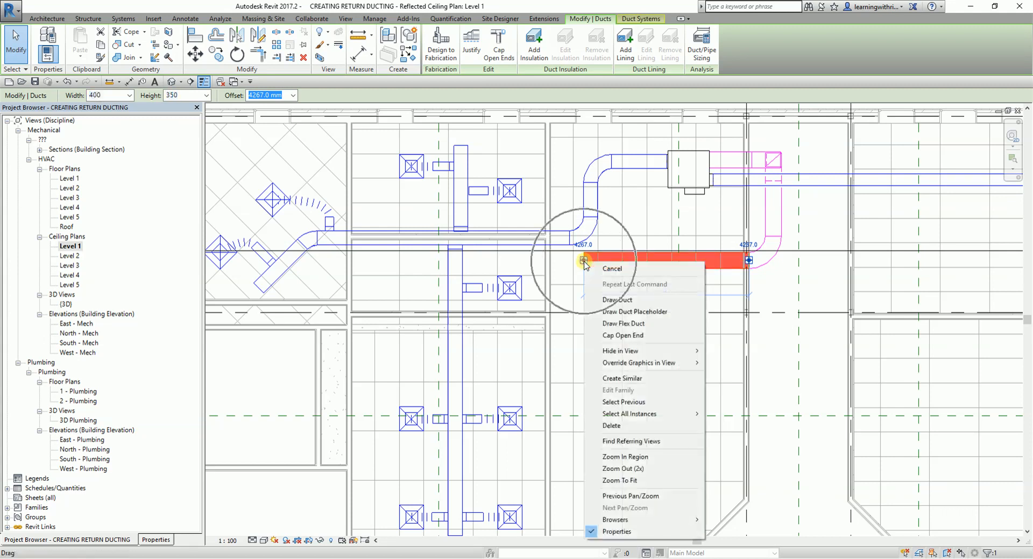
left_click(613, 301)
middle_click_drag(376, 266, 452, 255)
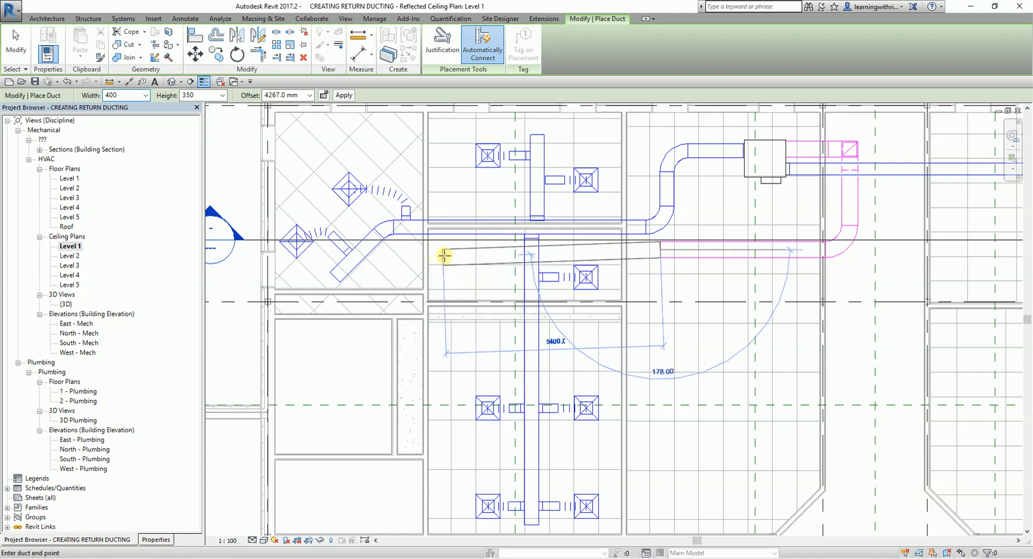
scroll(447, 253, "up", 2)
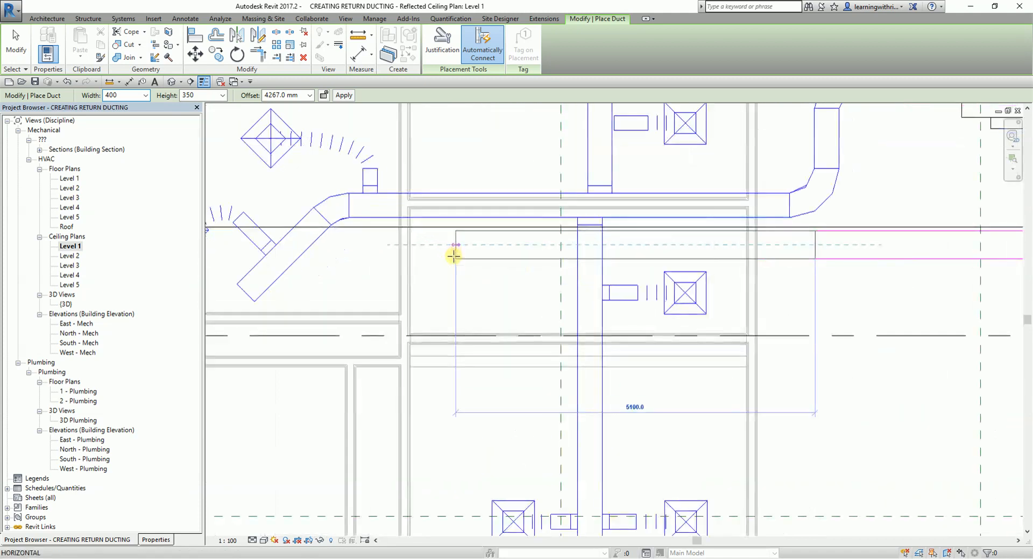
left_click(421, 244)
- Continue the return duct about 3000 mm north across the supply main and about 3800 mm west into the corner room
scroll(421, 218, "down", 4)
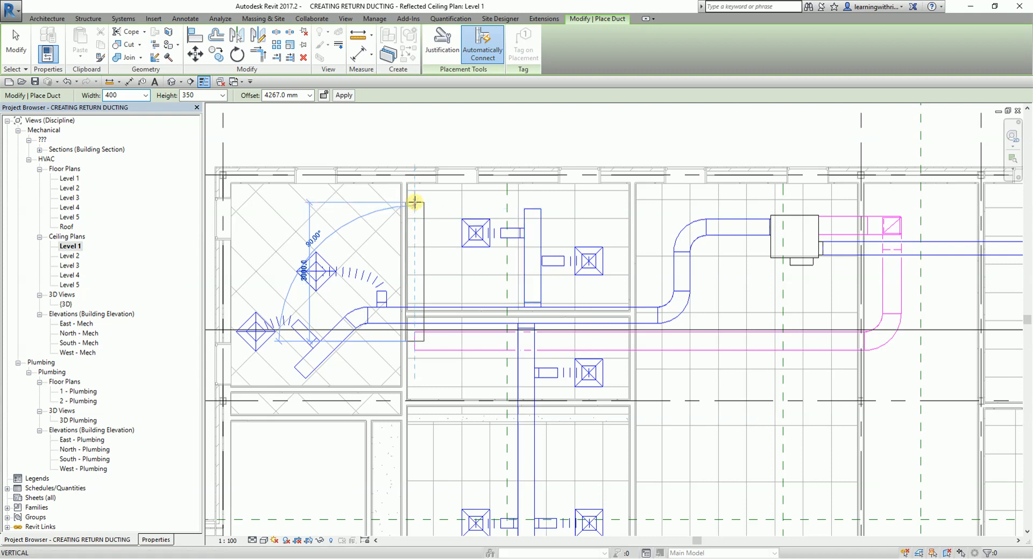
left_click(415, 202)
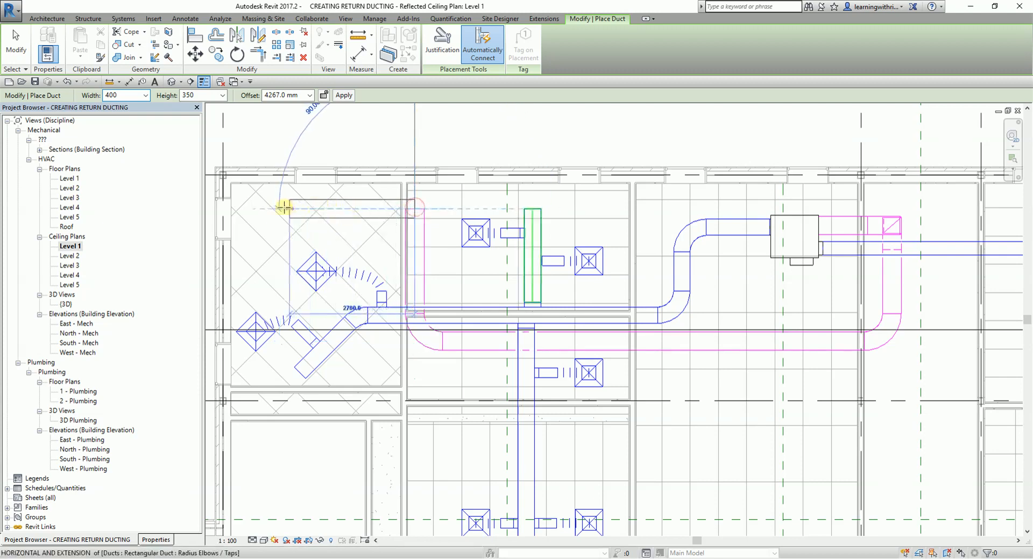
left_click(239, 207)
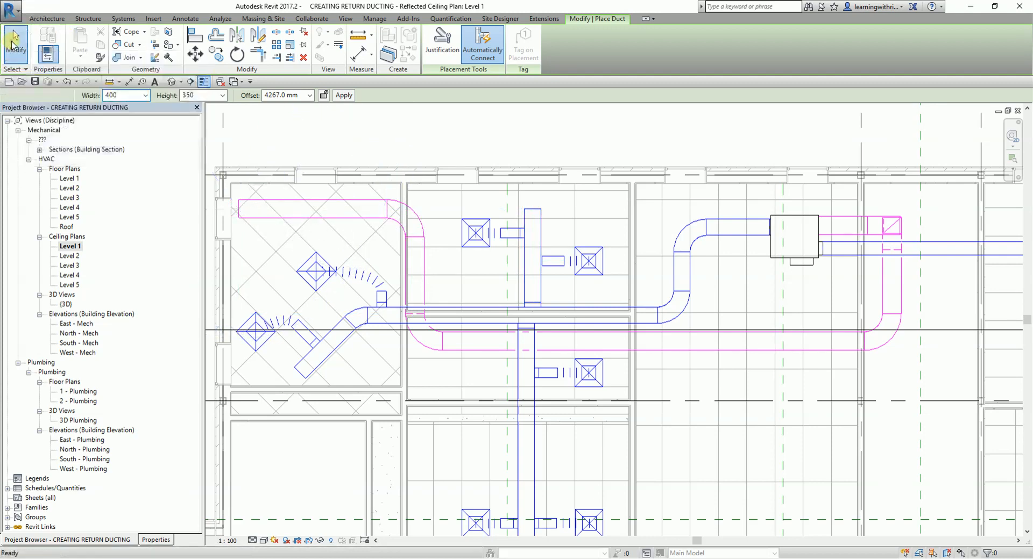
left_click(15, 43)
- Turn off Thin Lines so the ducts display with their actual line weights
scroll(437, 248, "up", 3)
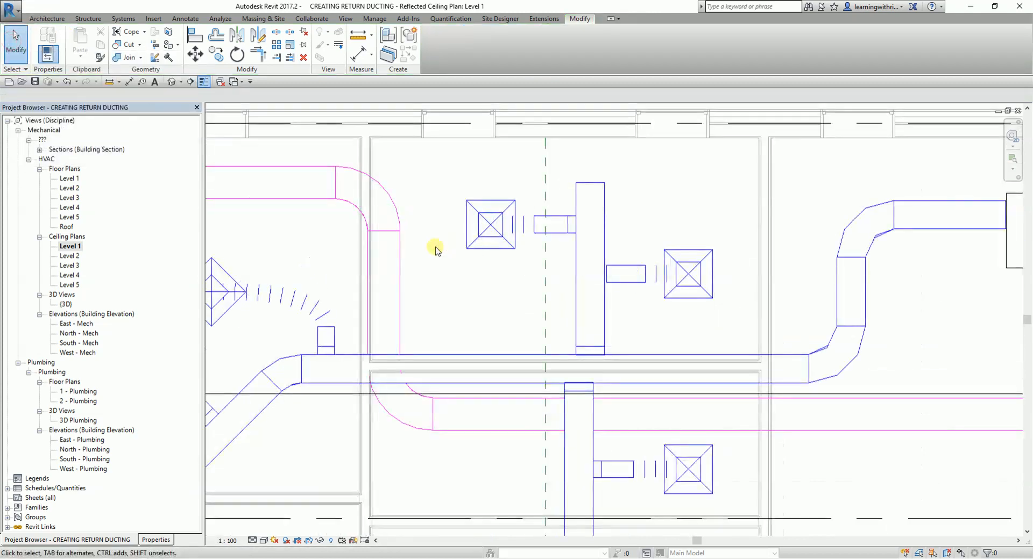
left_click(204, 82)
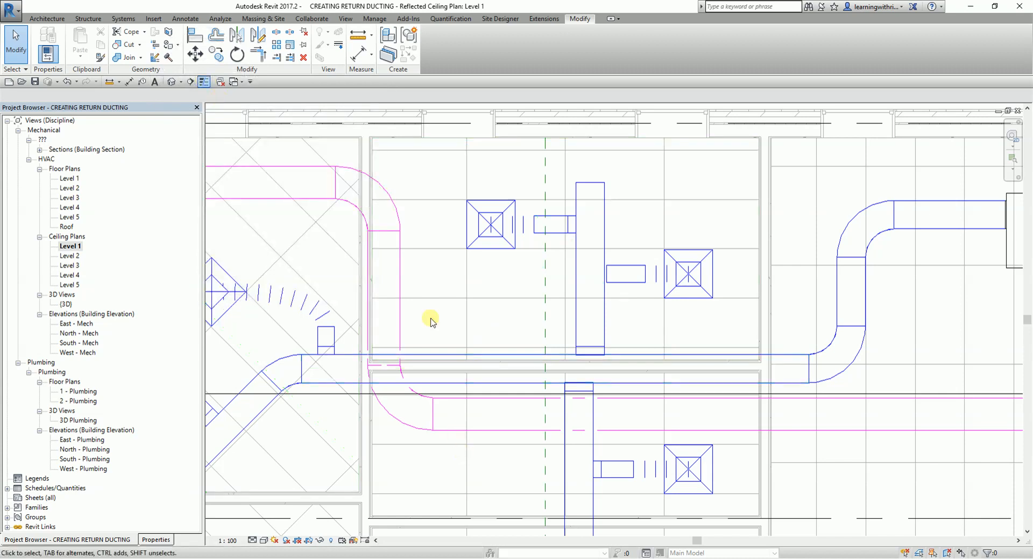
left_click(205, 84)
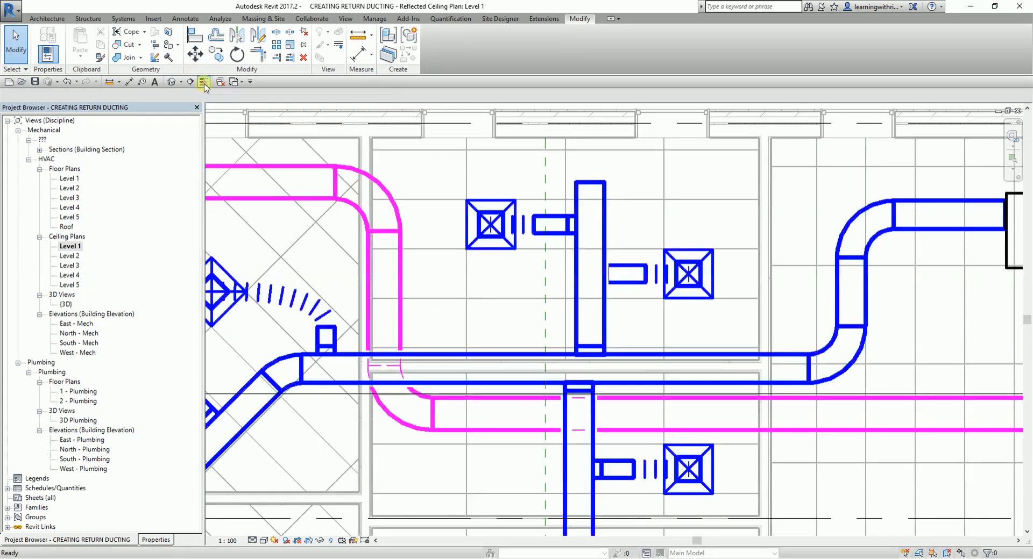
- Nudge the vertical return duct beside the corner room's wall east in five increments, clear of the wall
scroll(488, 307, "down", 3)
middle_click_drag(449, 307, 519, 279)
scroll(491, 242, "up", 2)
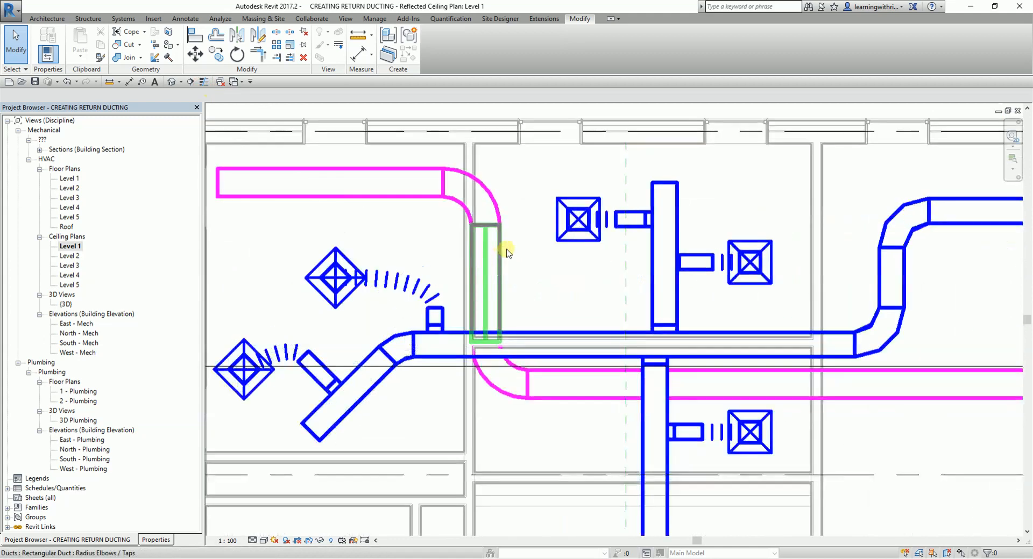
left_click(499, 256)
key("Right")
key("Right")
key("Right")
key("Right")
key("Right")
key("Right")
key("Right")
key("Right")
key("Right")
key("Right")
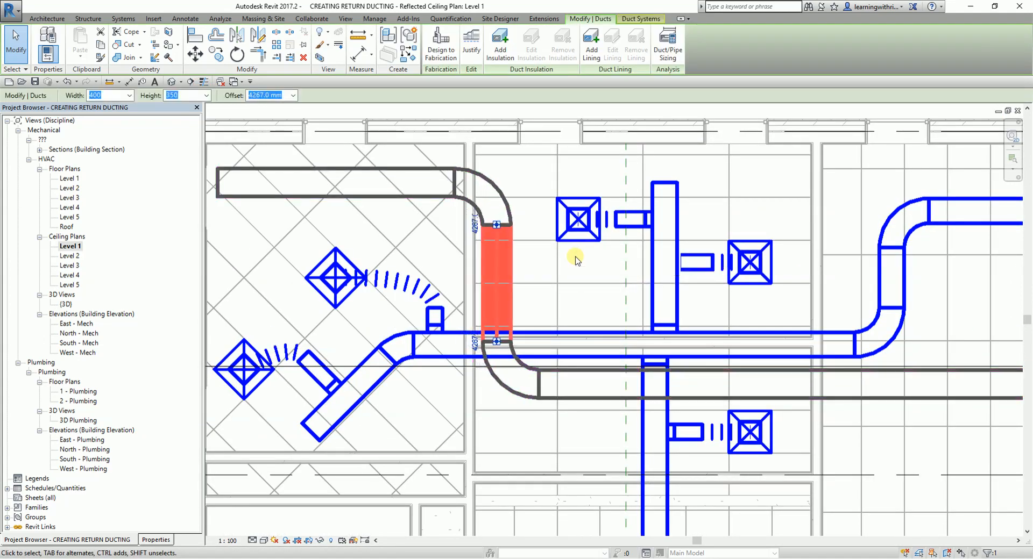
left_click(16, 43)
scroll(422, 322, "down", 3)
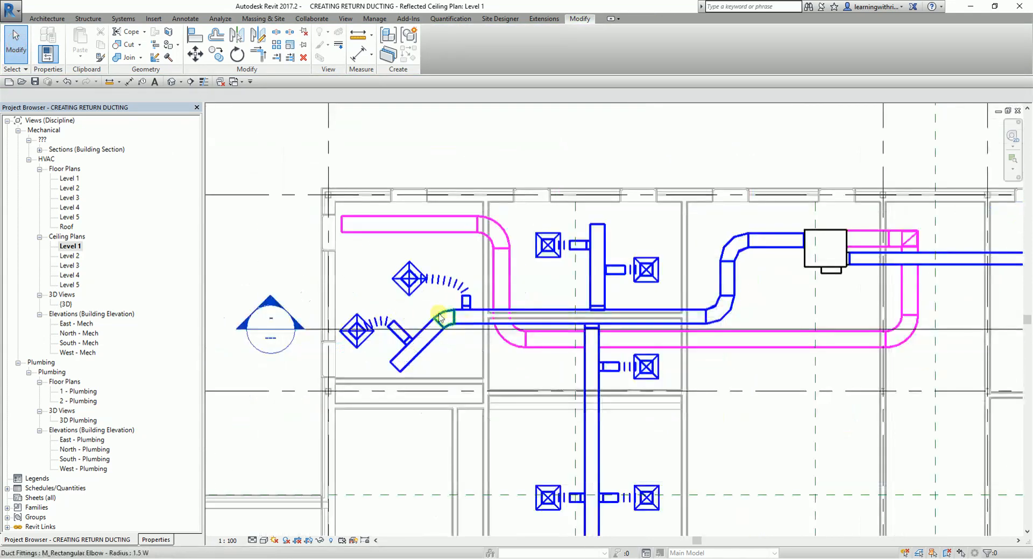
scroll(333, 255, "up", 3)
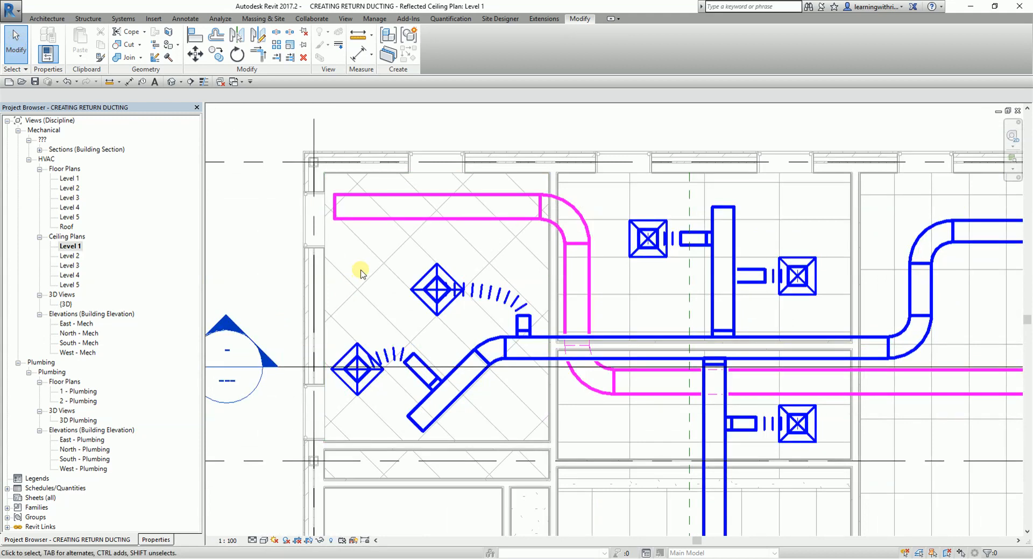
scroll(376, 261, "up", 2)
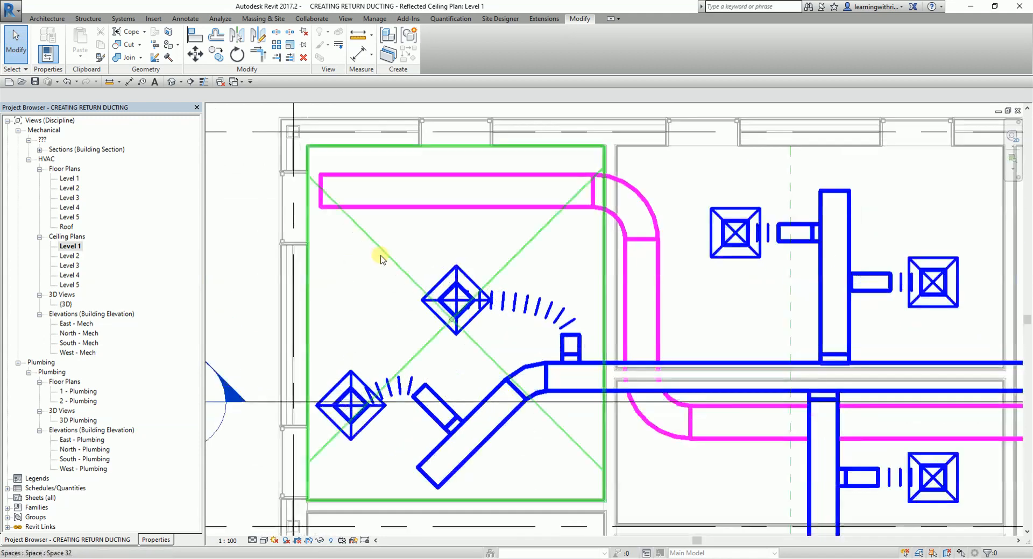
left_click(443, 301)
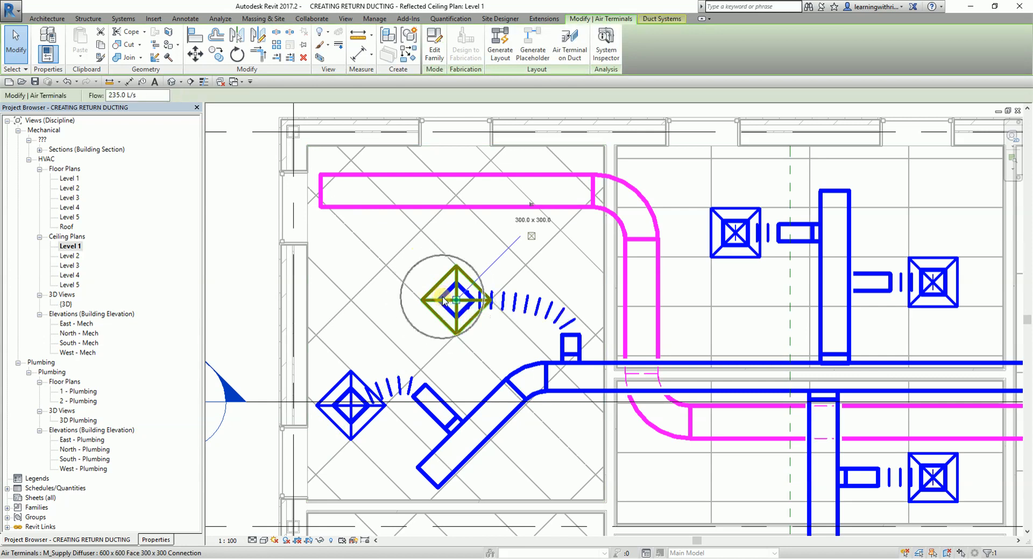
right_click(440, 297)
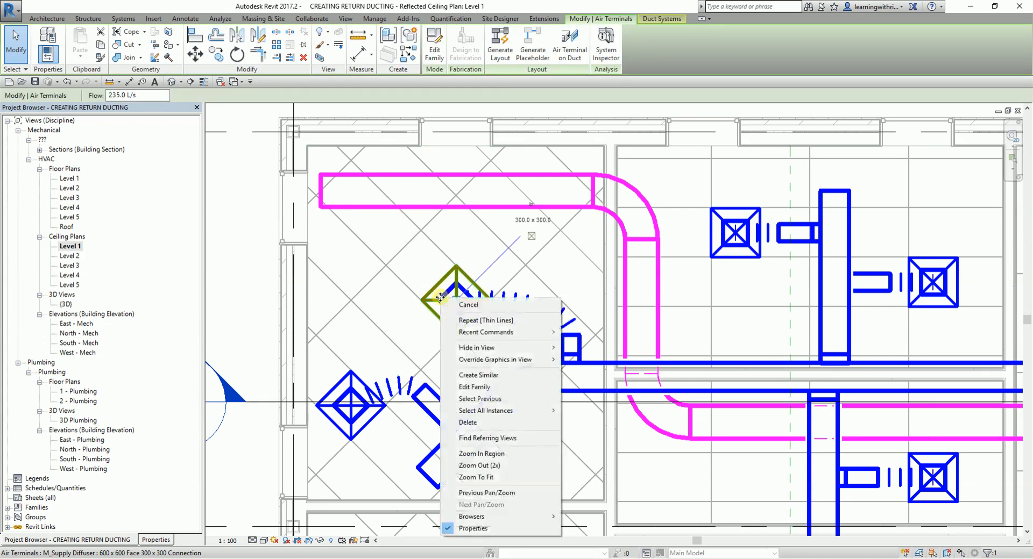
left_click(471, 375)
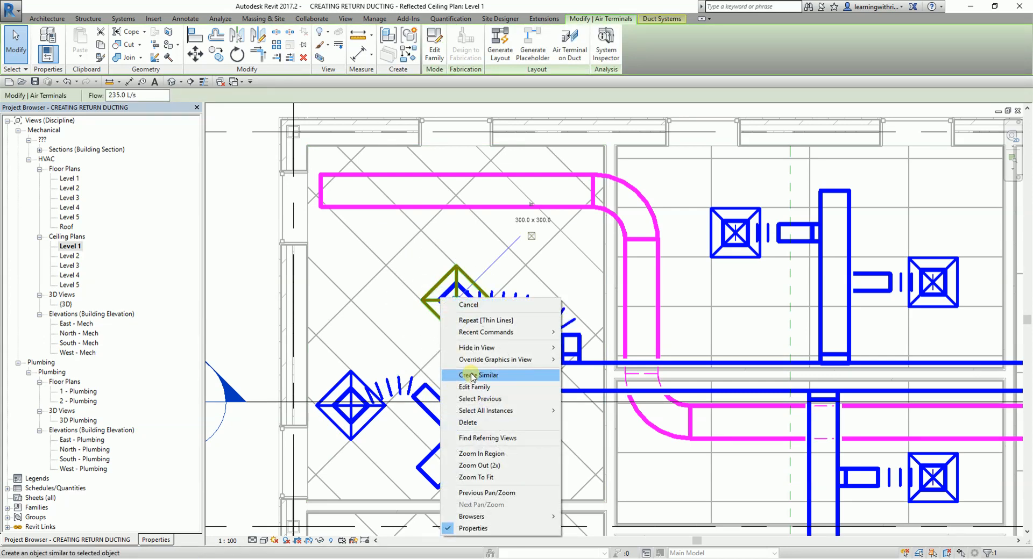
left_click(247, 206)
key("ctrl")
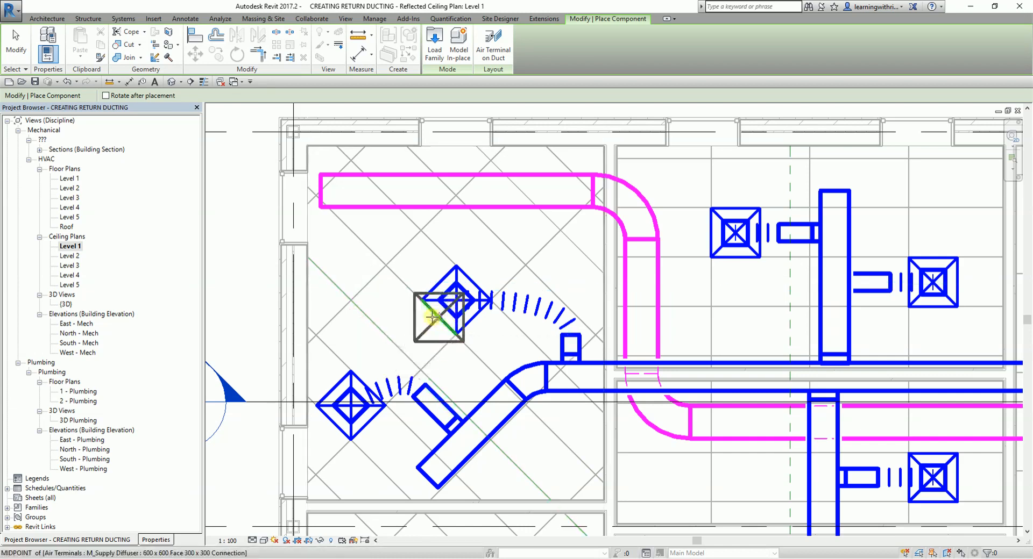
left_click(161, 540)
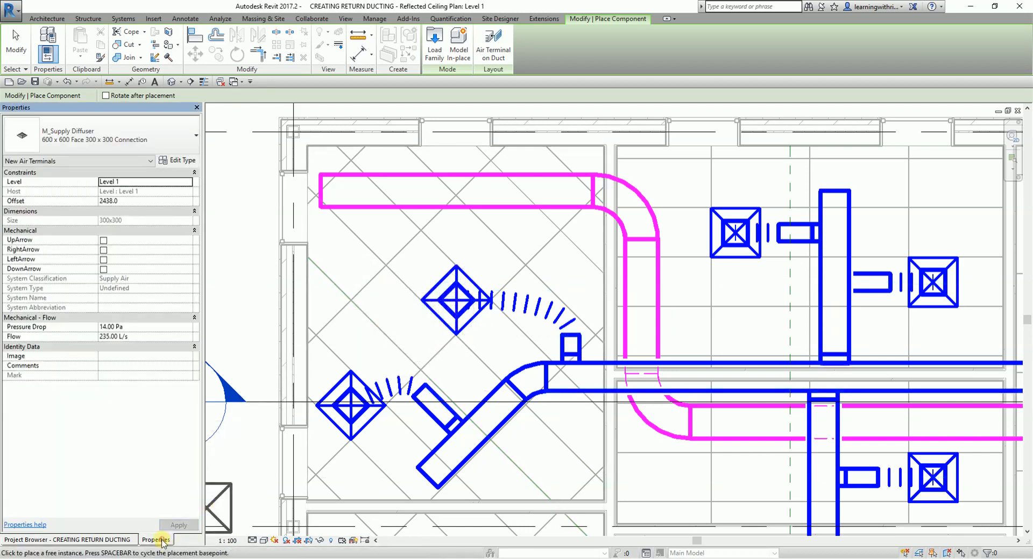
left_click(114, 202)
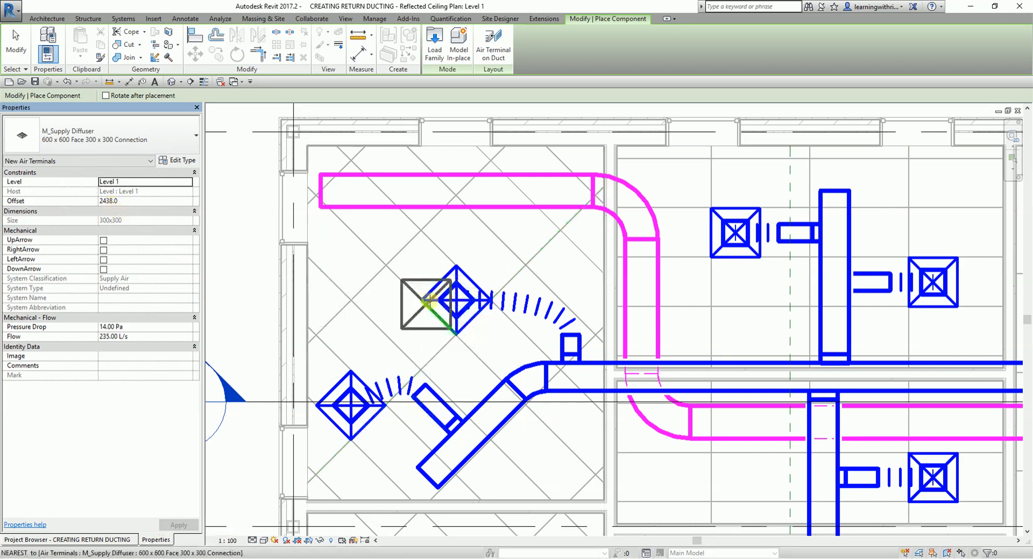
left_click(66, 143)
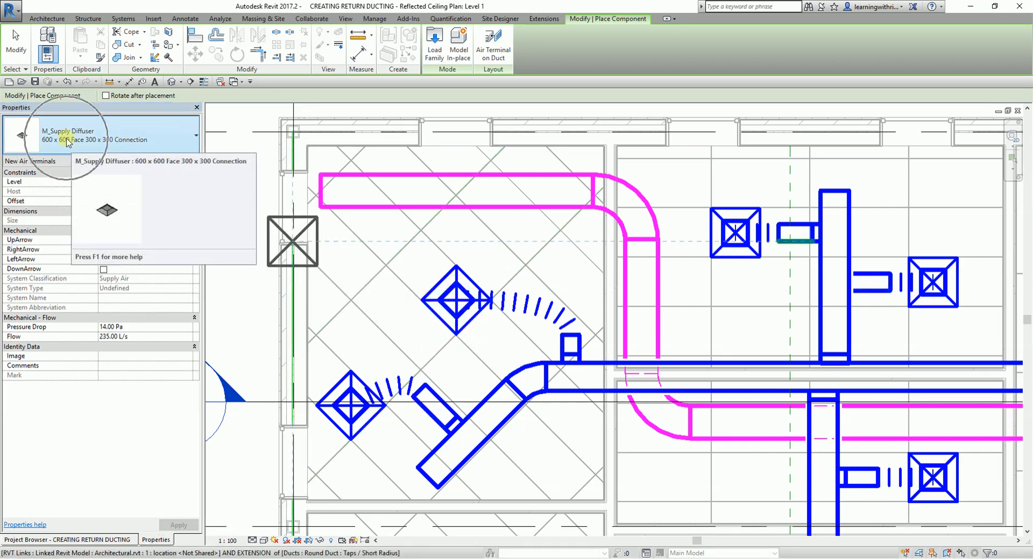
left_click(66, 143)
scroll(167, 322, "up", 10)
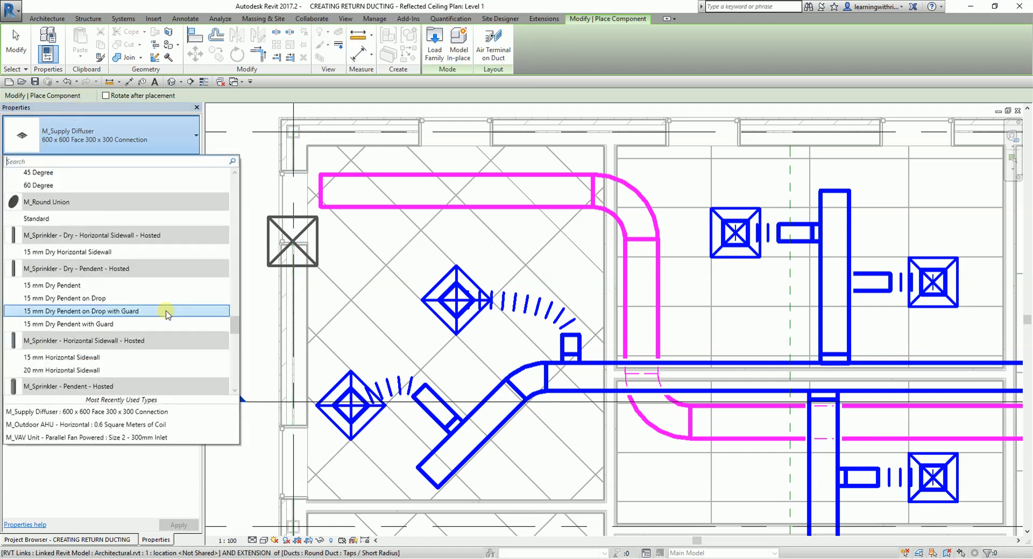
scroll(167, 315, "up", 3)
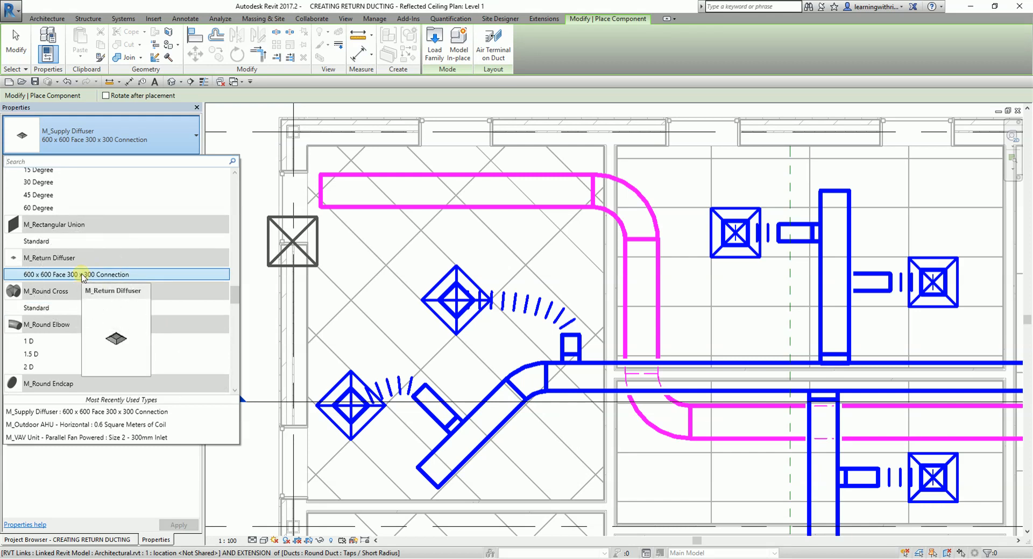
left_click(83, 275)
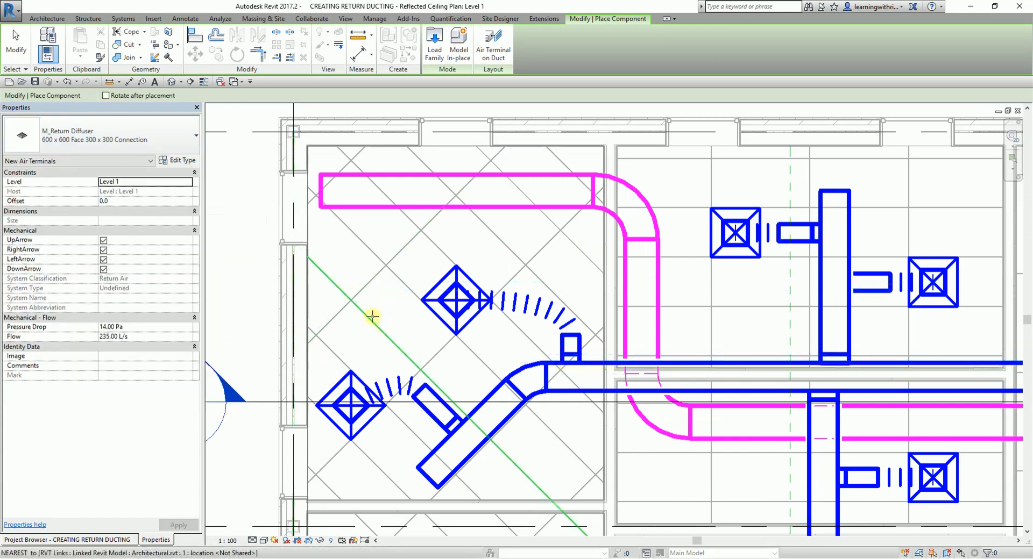
middle_click_drag(385, 326, 455, 336)
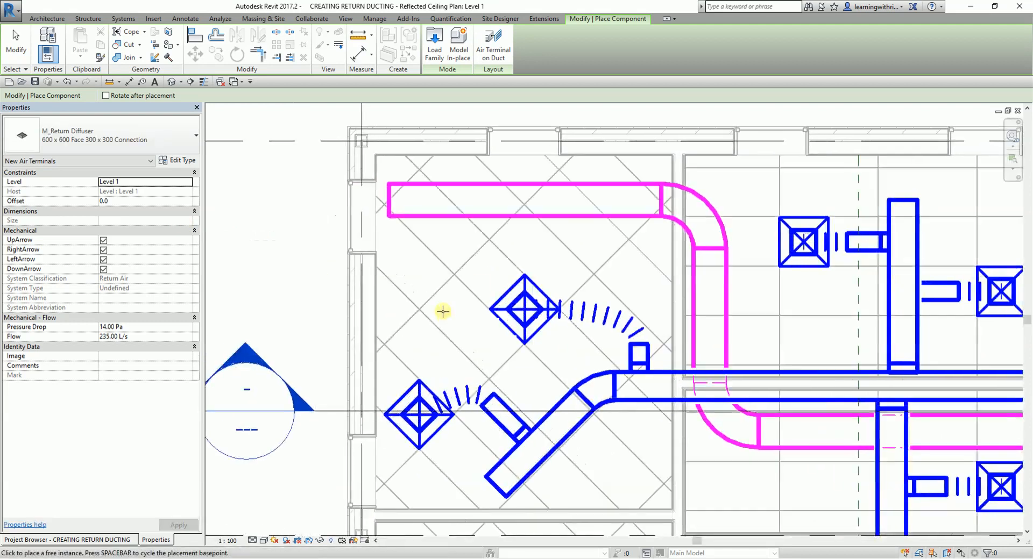
left_click(123, 203)
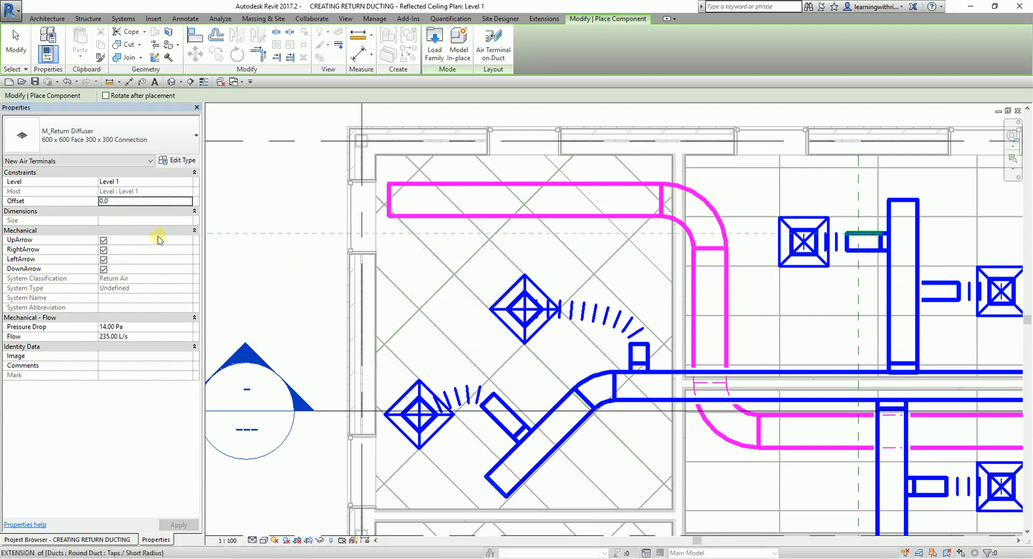
left_click(125, 203)
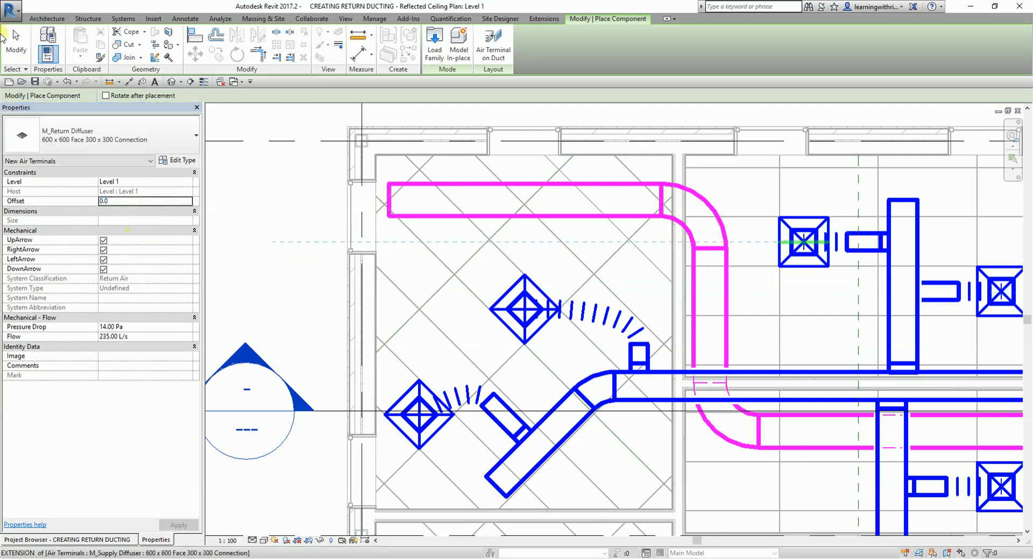
left_click(17, 53)
- Check the corner room's ceiling height with the Spot Elevation tool, without placing an annotation
scroll(415, 279, "down", 1)
middle_click_drag(427, 276, 474, 297)
left_click(183, 18)
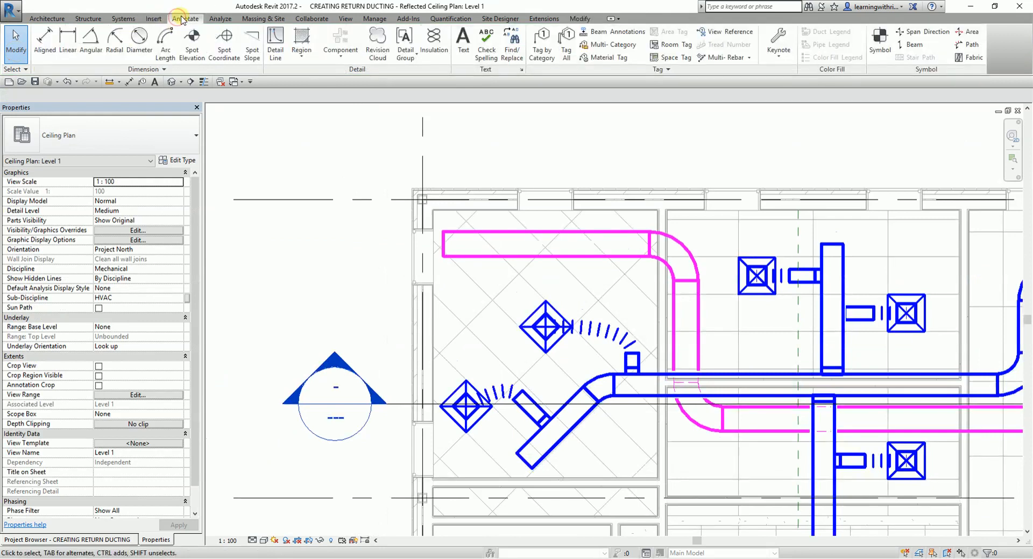
left_click(193, 44)
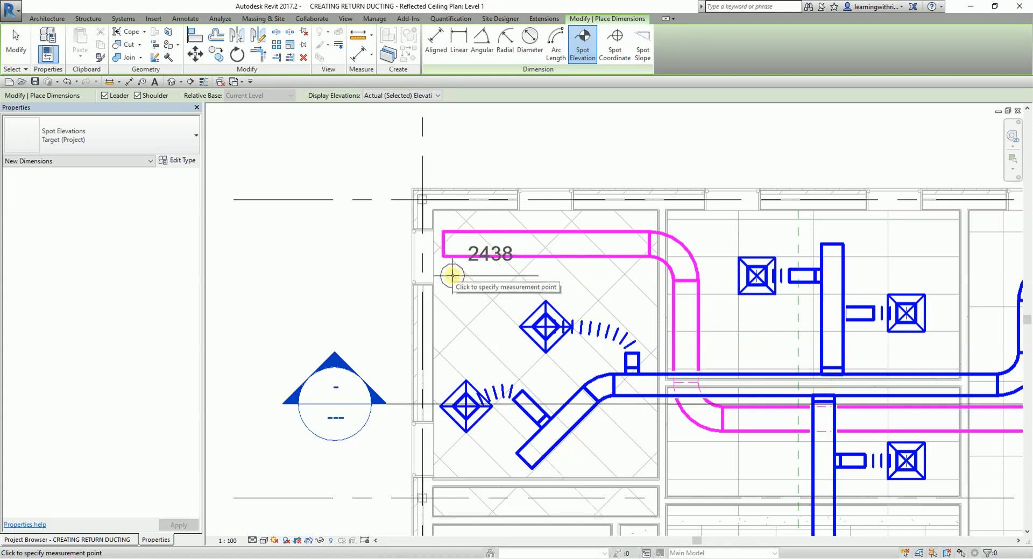
left_click(16, 43)
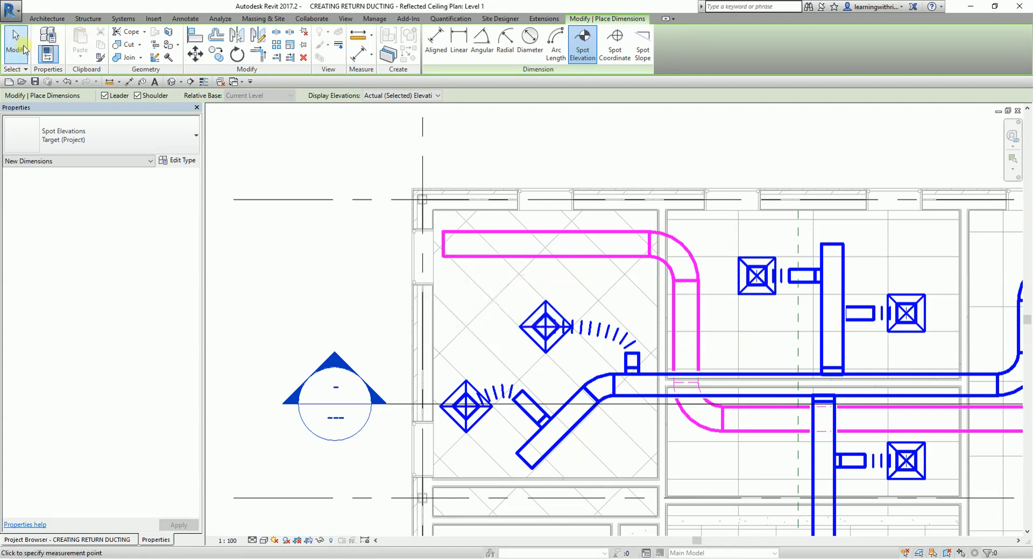
- Create an air terminal similar to the corner room's northern supply diffuser and change its type to M_Return Diffuser 600 x 600 Face 300 x 300 Connection
scroll(526, 328, "up", 1)
scroll(525, 328, "up", 1)
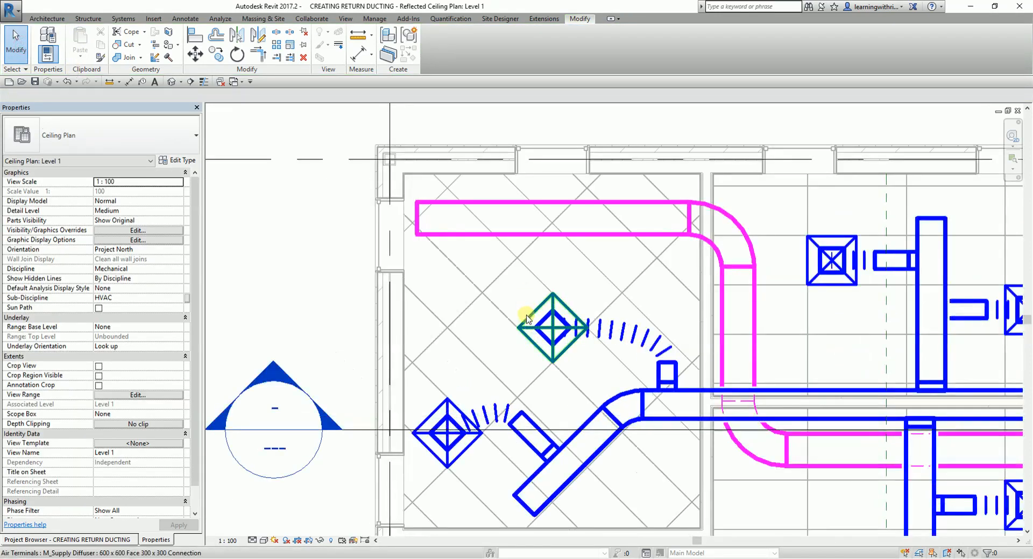
left_click(526, 318)
right_click(527, 319)
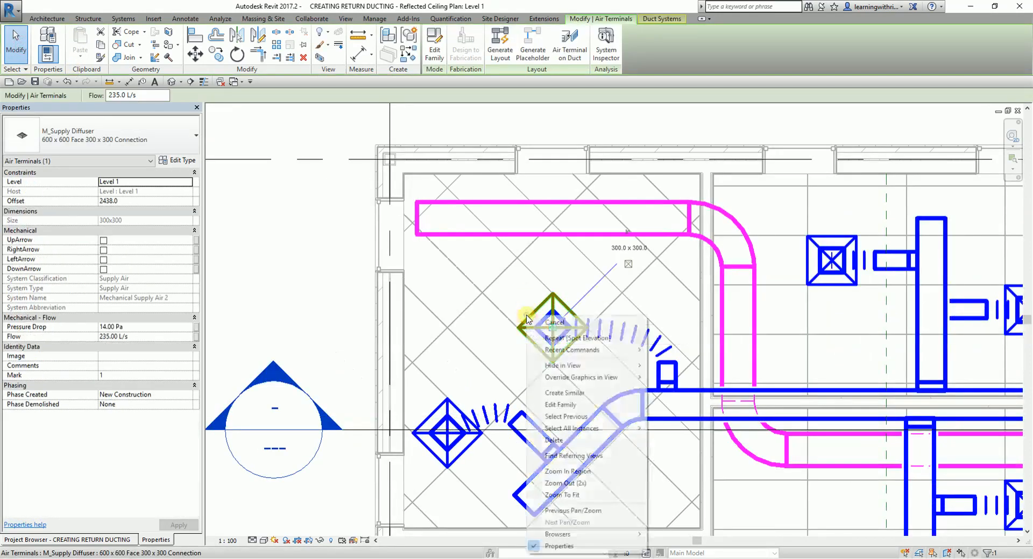
left_click(586, 395)
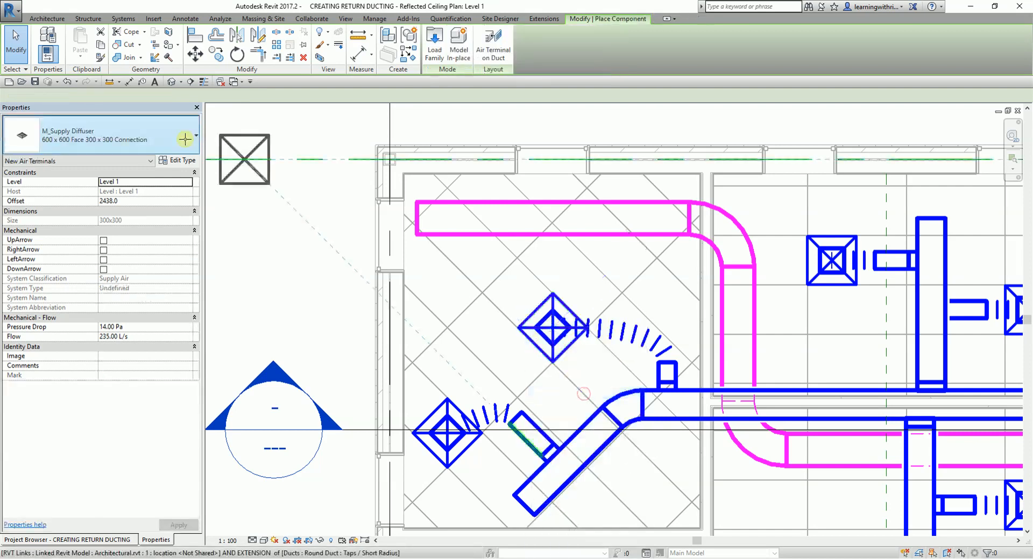
left_click(130, 128)
scroll(160, 225, "up", 15)
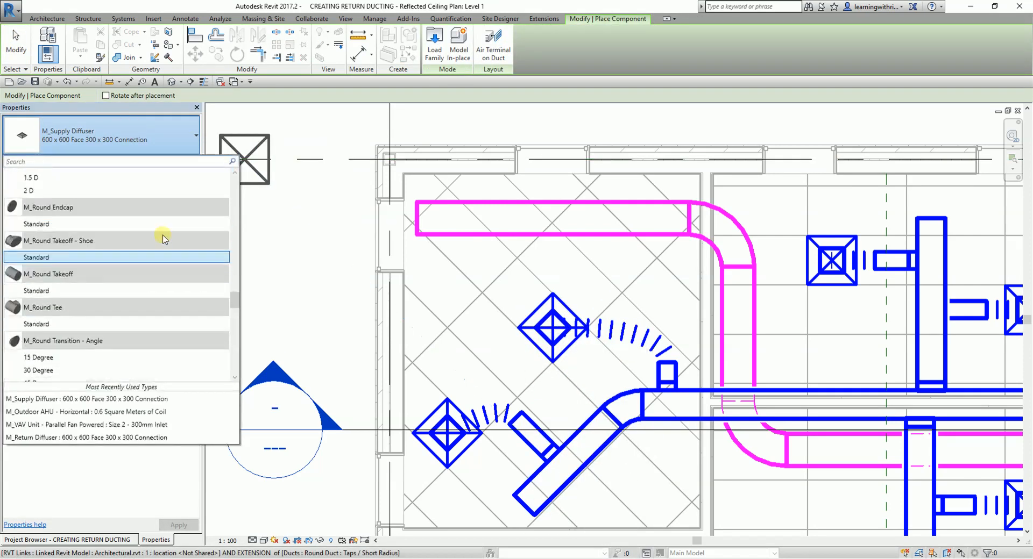
scroll(89, 296, "up", 5)
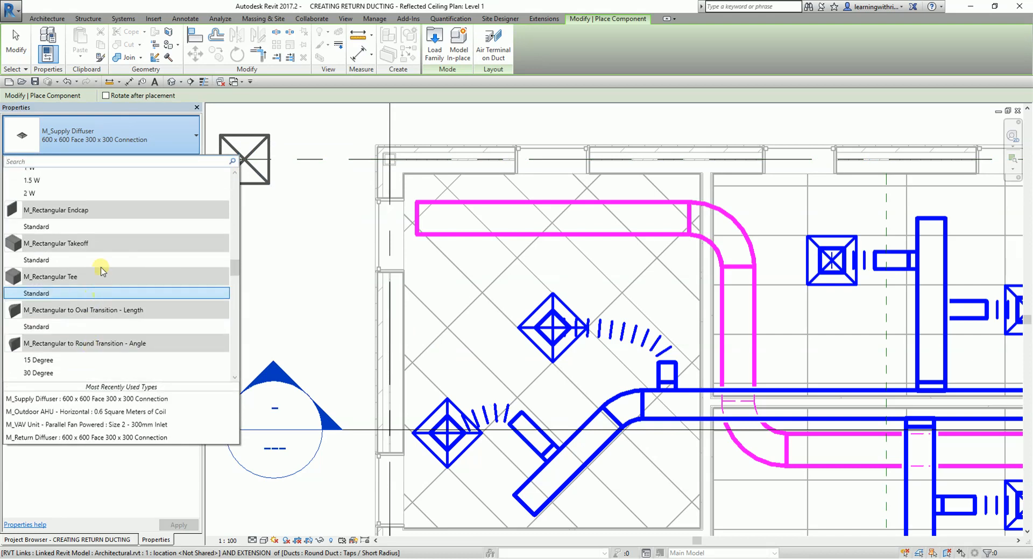
scroll(101, 299, "up", 3)
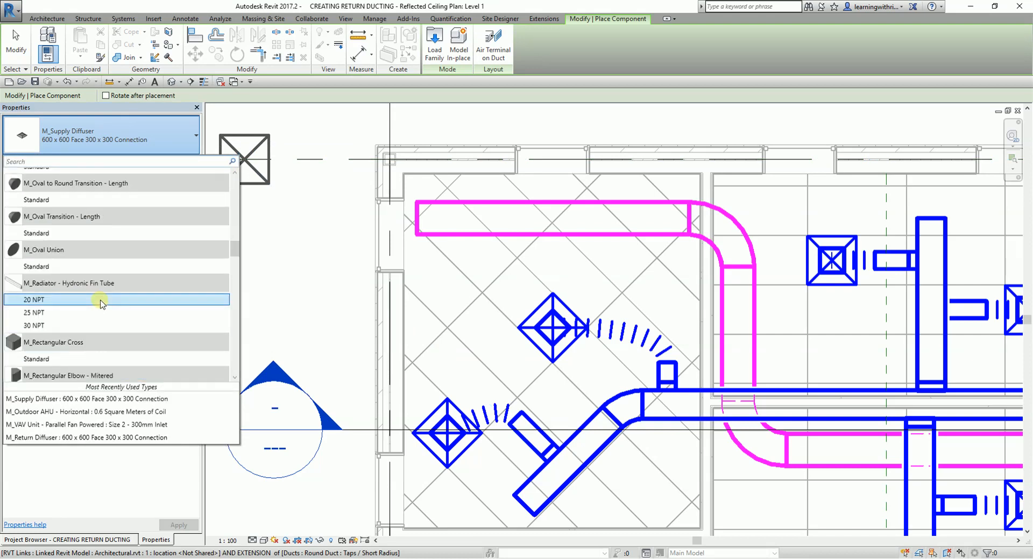
scroll(91, 280, "up", 8)
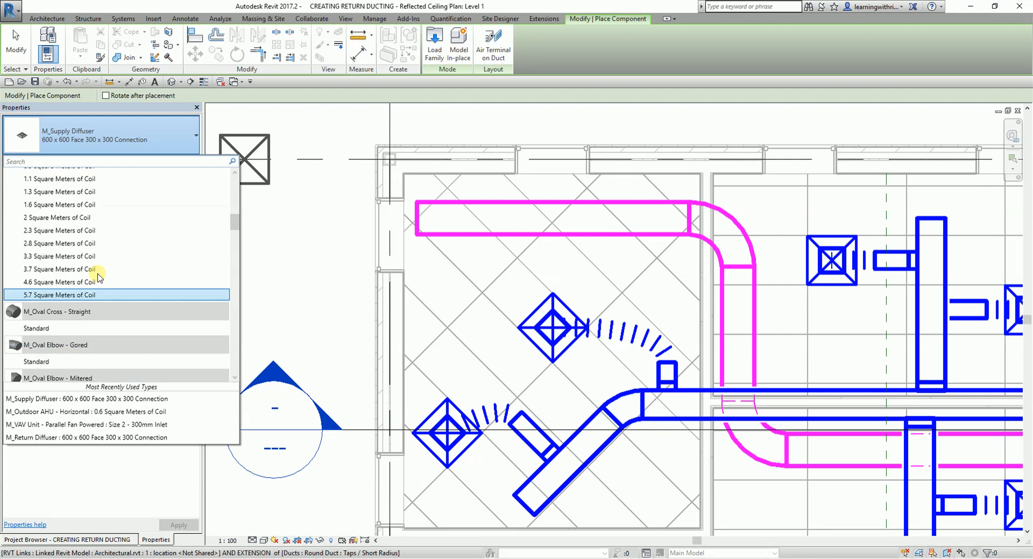
scroll(98, 277, "down", 4)
left_click(75, 161)
type("RETURN")
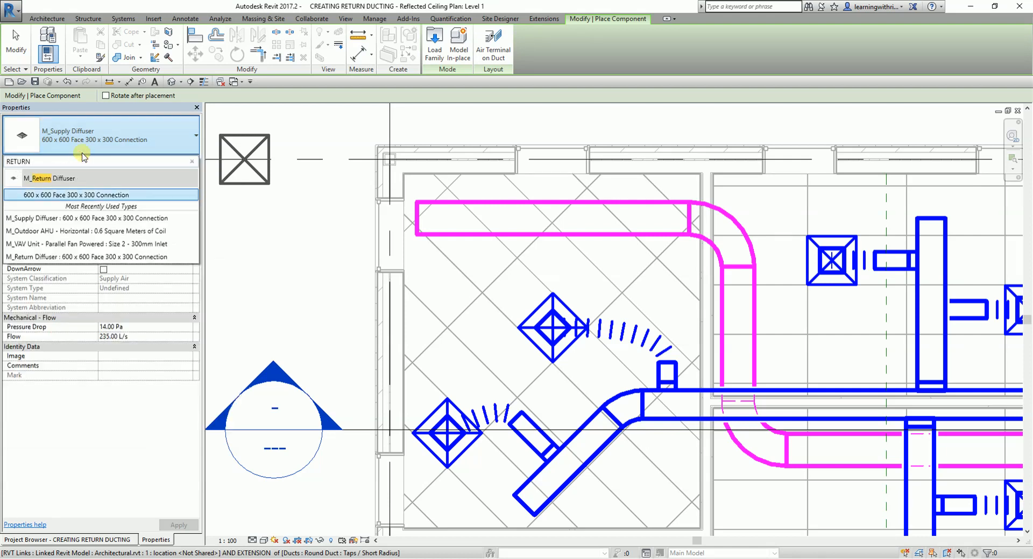
left_click(70, 194)
- Set the return diffuser's offset to 2438 mm and place it, rotated to the diagonal ceiling grid, west of the northern supply diffuser
left_click(113, 203)
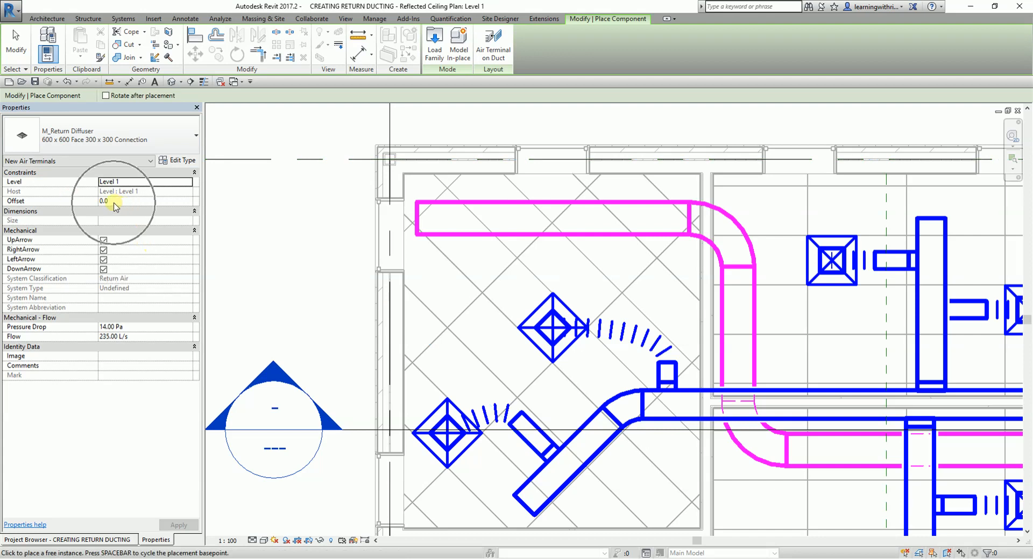
double_click(113, 203)
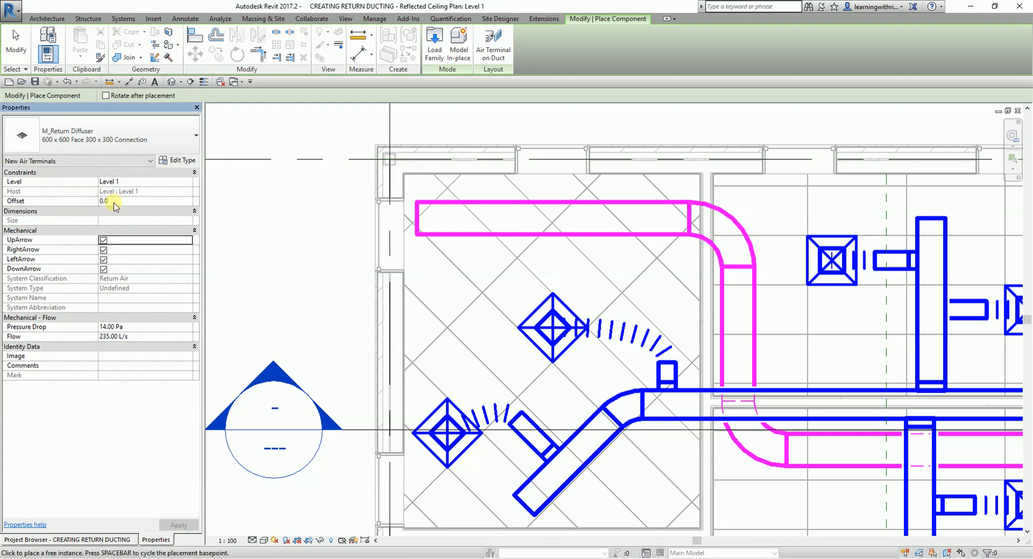
left_click(118, 202)
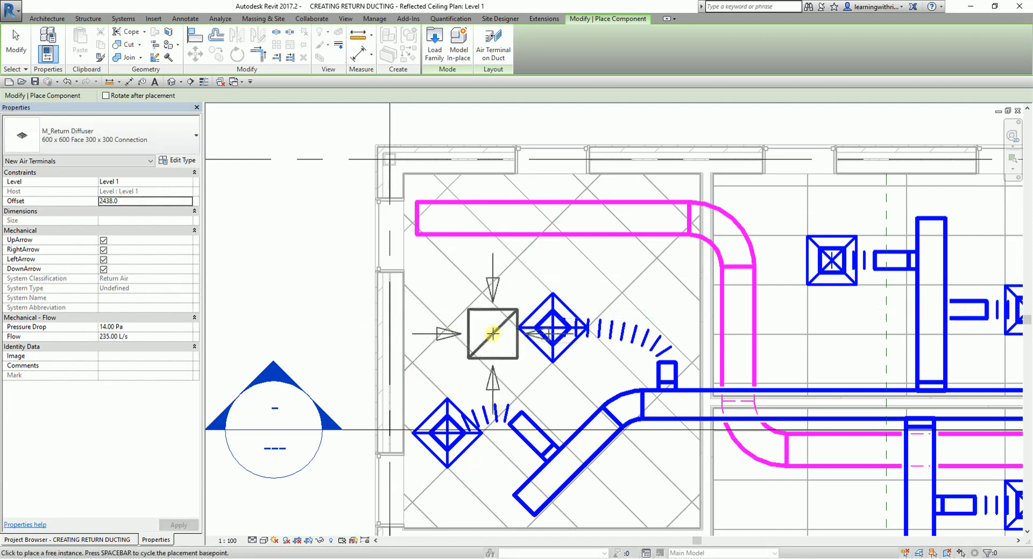
scroll(493, 334, "up", 3)
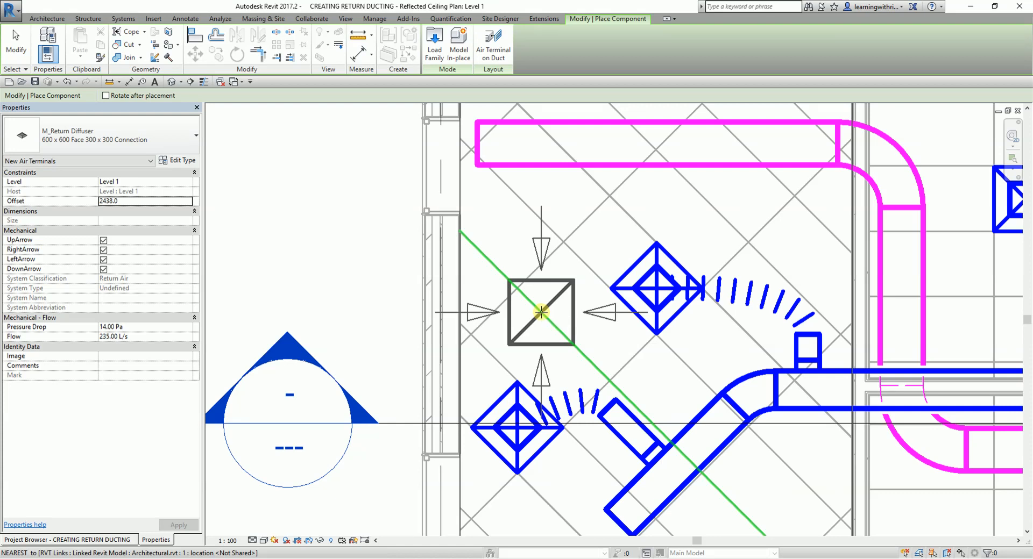
key("space")
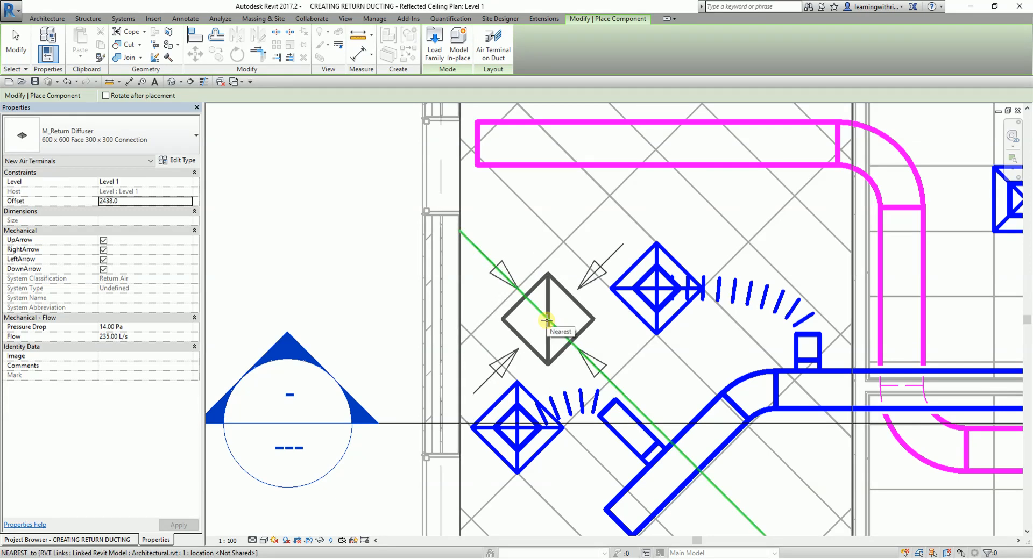
left_click(547, 320)
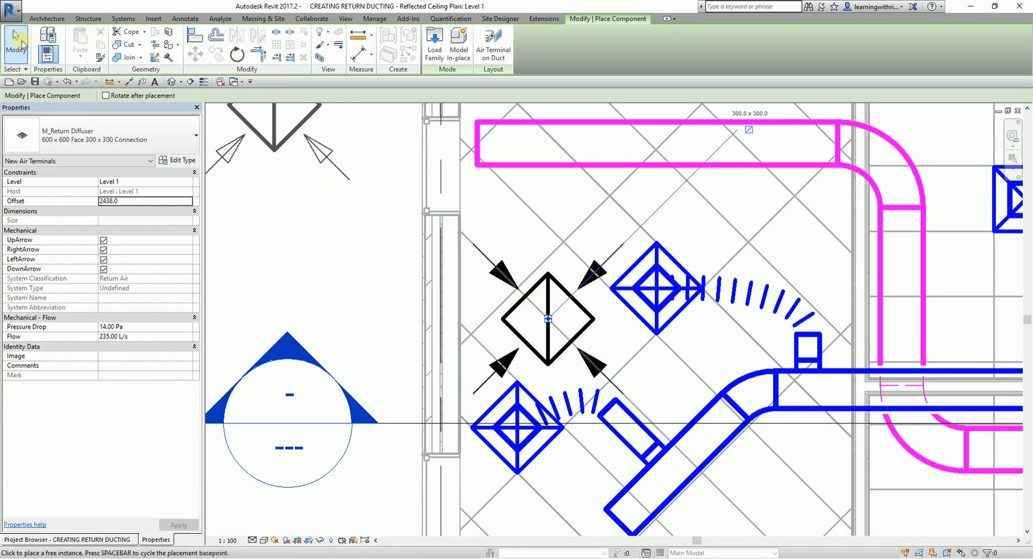
left_click(16, 43)
- Align the return diffuser's northwest edge with the adjacent diagonal ceiling grid line
scroll(512, 224, "up", 2)
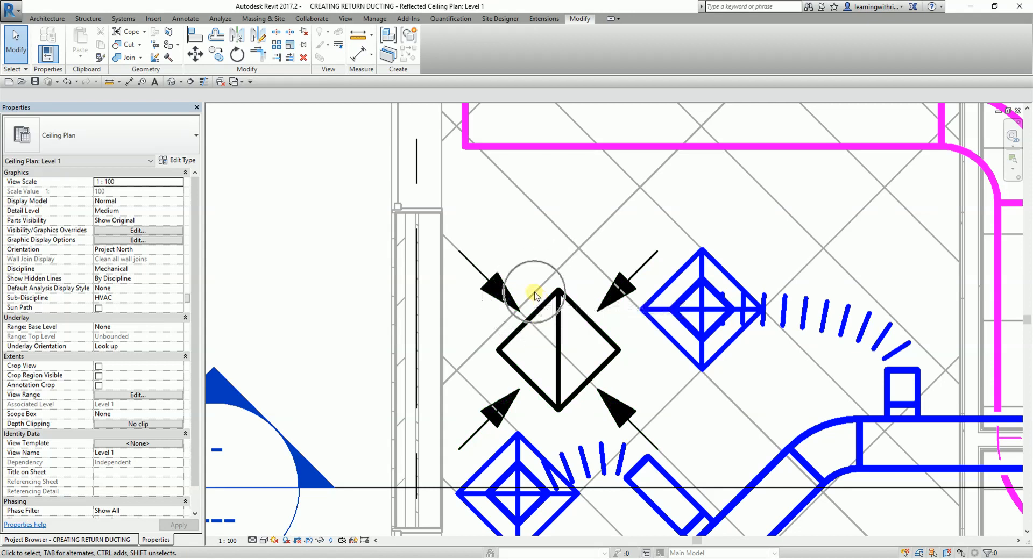
left_click(189, 36)
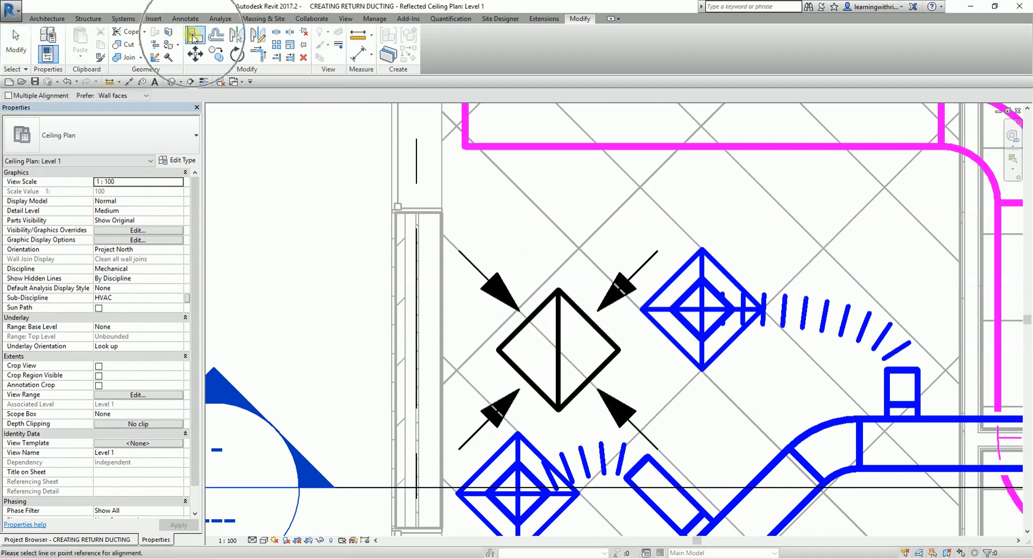
left_click(532, 293)
left_click(537, 307)
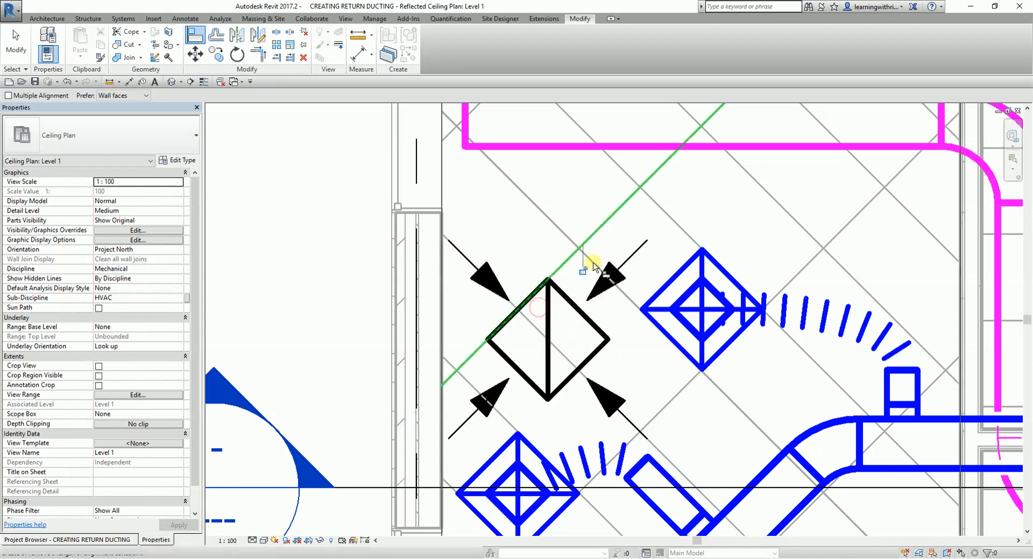
- Align the return diffuser's northeast edge with the adjacent diagonal ceiling grid line and end the Align command
left_click(540, 210)
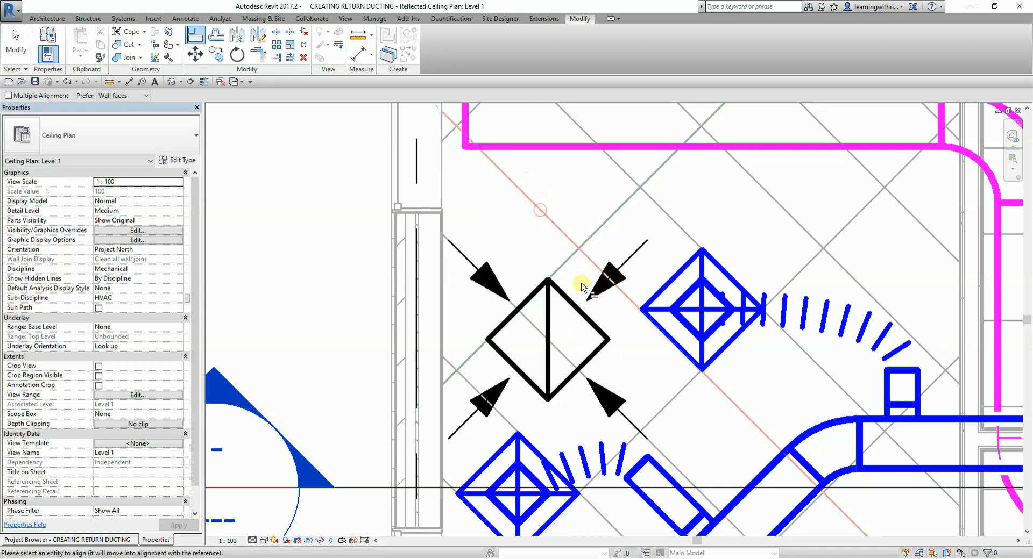
left_click(579, 310)
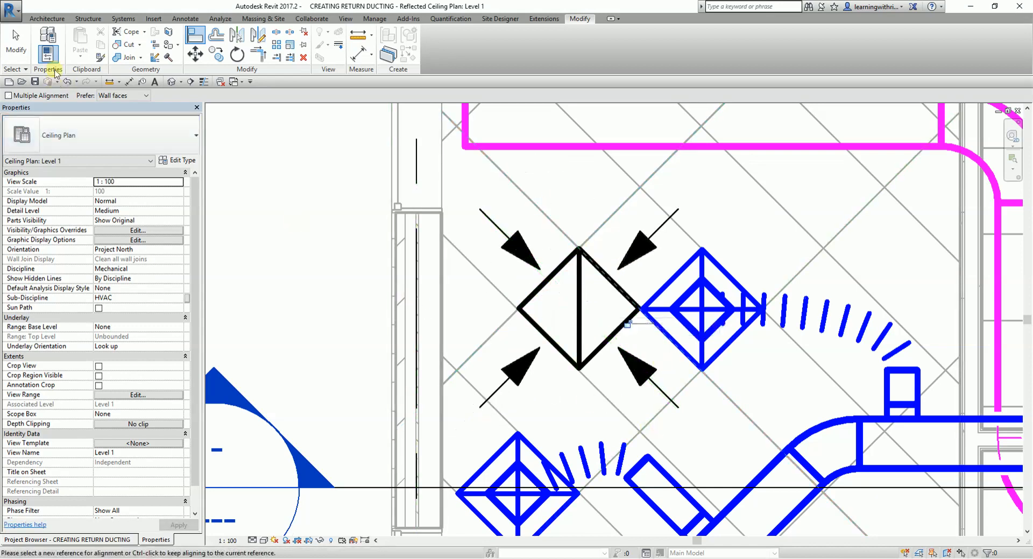
left_click(16, 43)
scroll(587, 325, "down", 2)
scroll(628, 295, "up", 3)
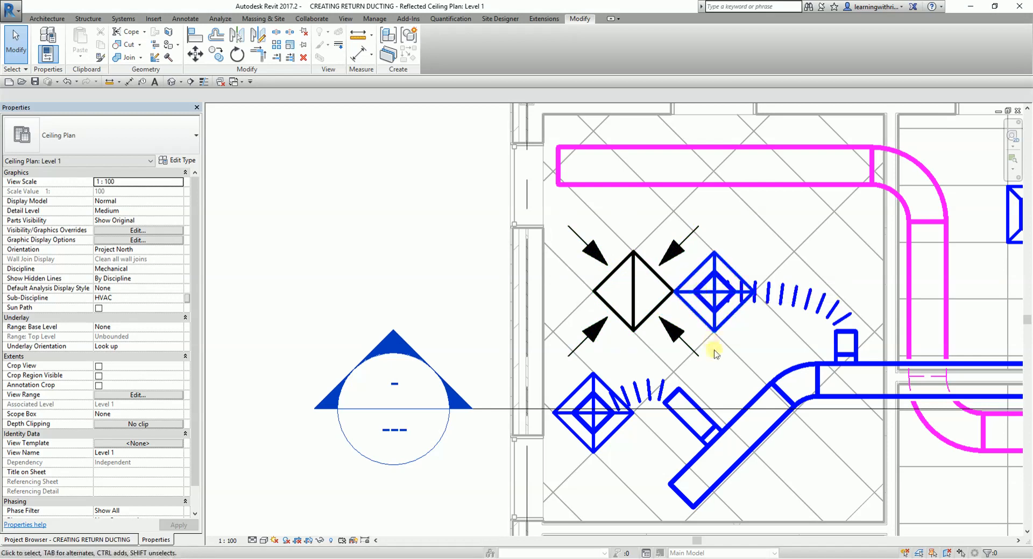
- Turn off the UpArrow, RightArrow, LeftArrow and DownArrow options of the corner room's return diffuser and apply the change
left_click(633, 283)
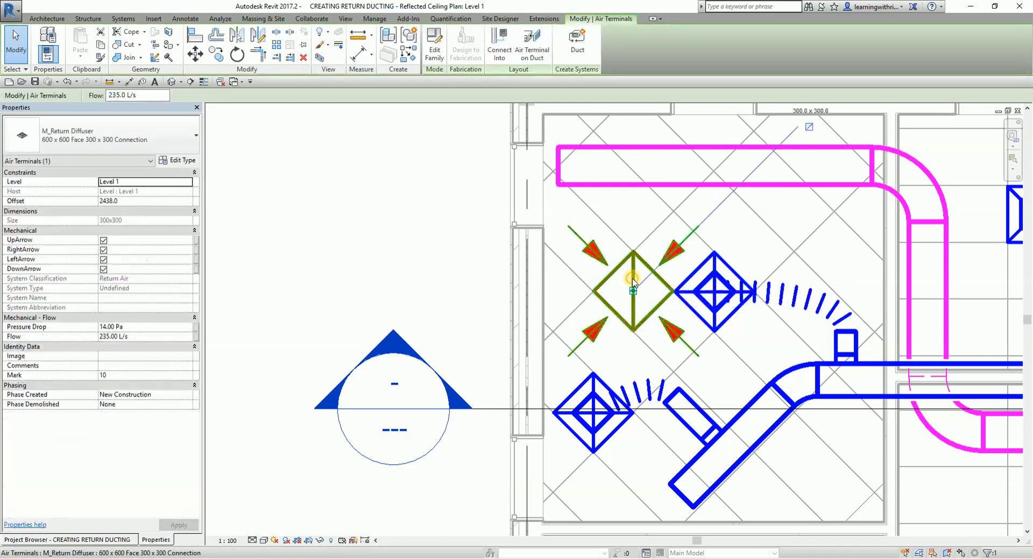
left_click(104, 242)
left_click(104, 260)
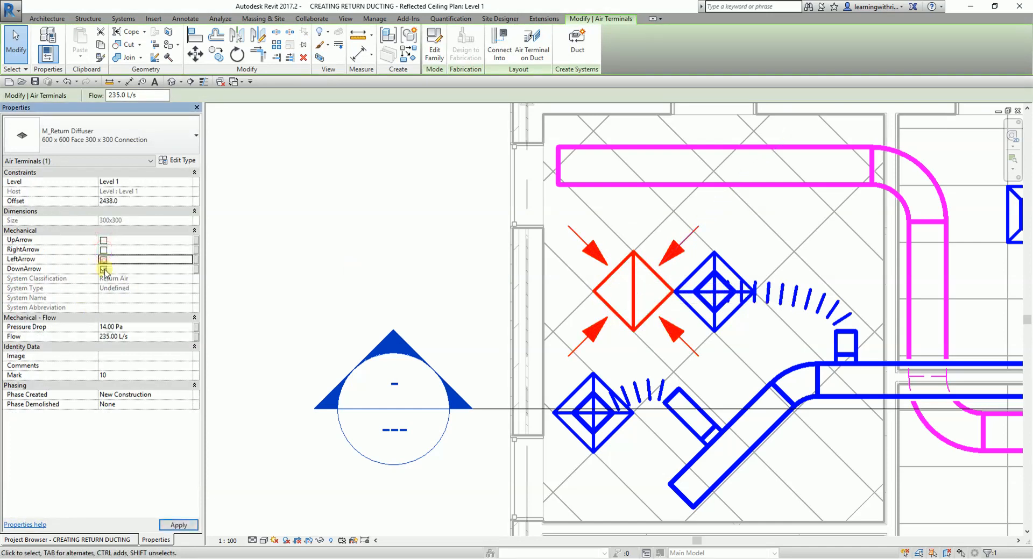
left_click(178, 525)
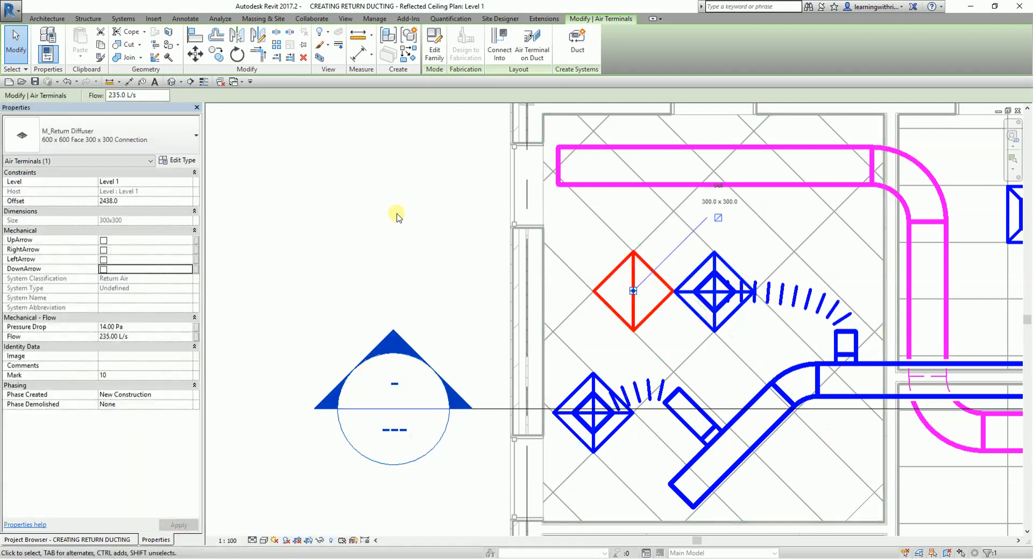
left_click(30, 48)
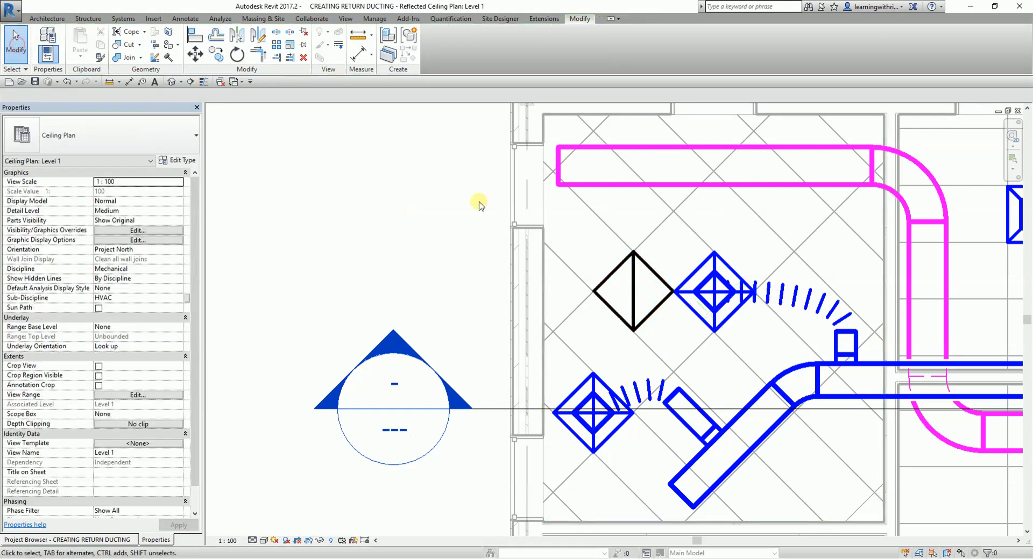
- Connect the corner room's return diffuser into the horizontal return duct north of it using Connect Into
scroll(477, 200, "down", 2)
middle_click_drag(627, 212, 468, 218)
scroll(468, 218, "up", 2)
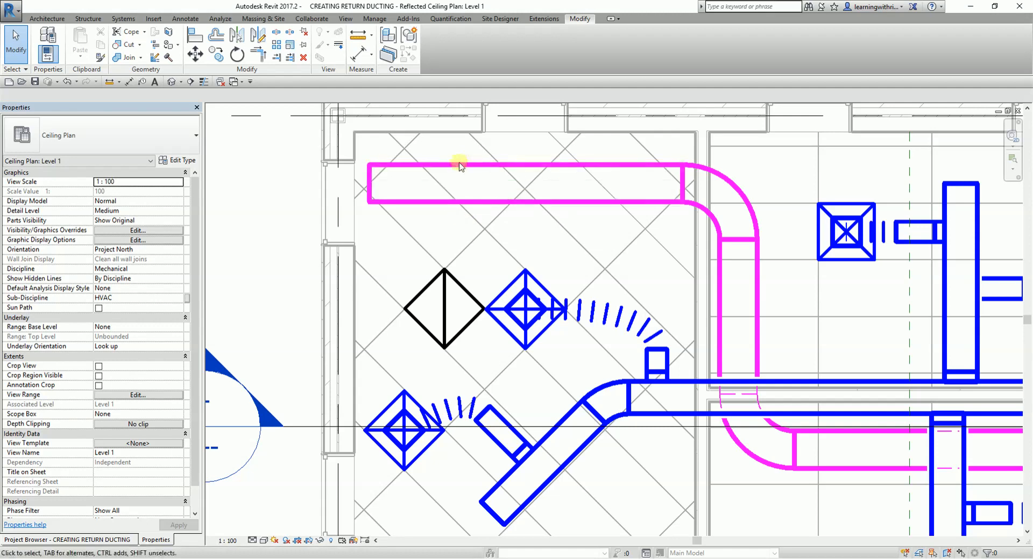
left_click(445, 318)
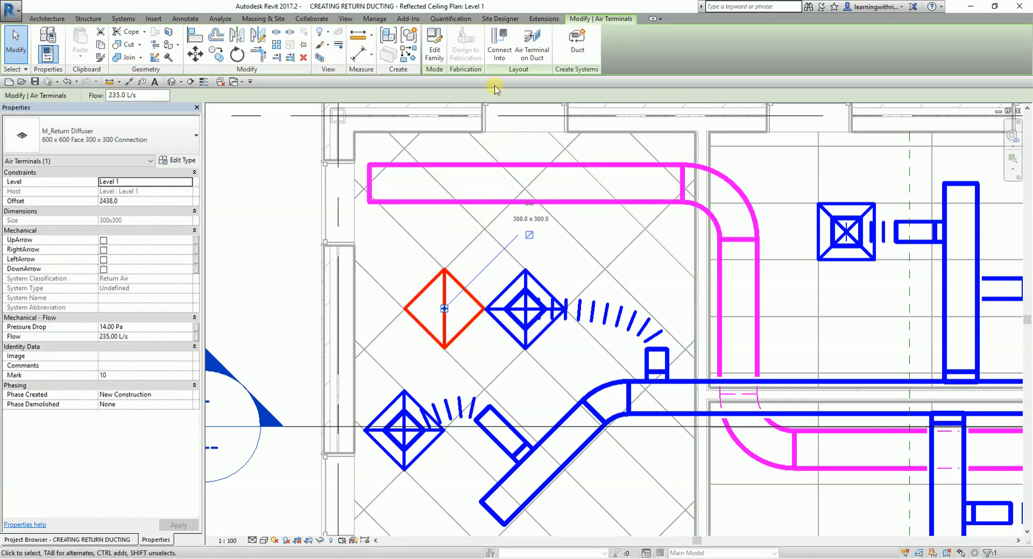
left_click(500, 57)
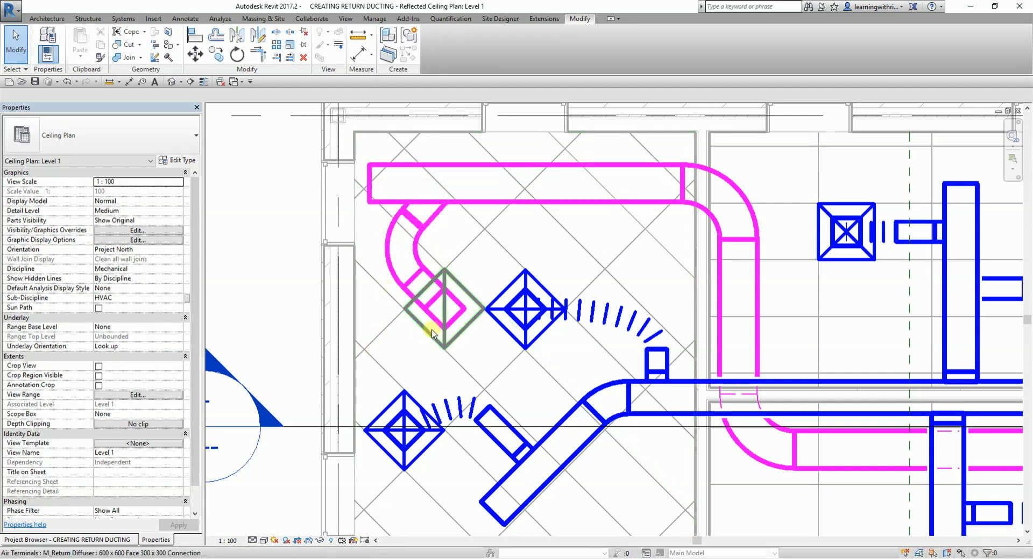
- Examine the return diffuser's new takeoff, elbows and vertical duct in plan and in the 3D view
scroll(409, 230, "up", 3)
left_click(447, 212)
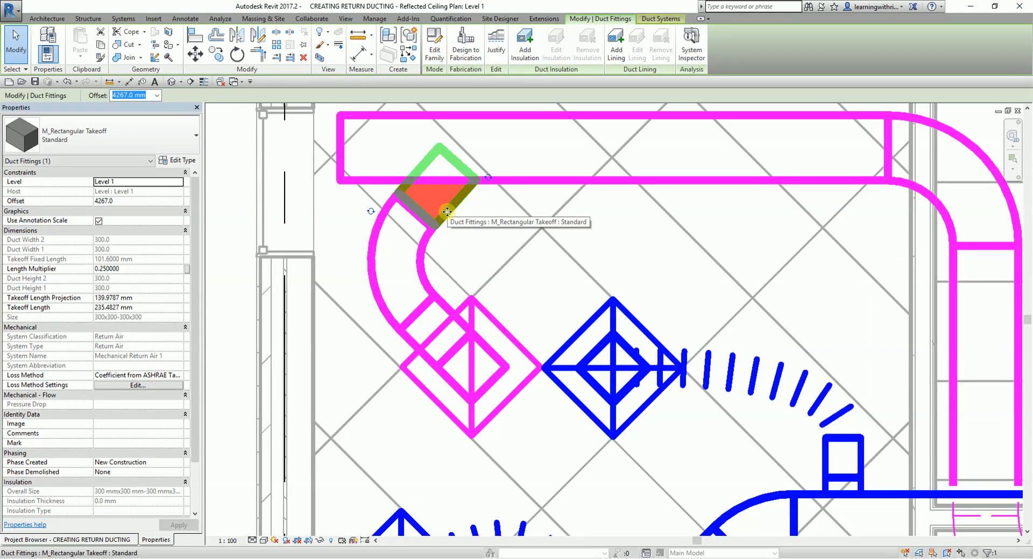
left_click(438, 260)
scroll(436, 264, "down", 3)
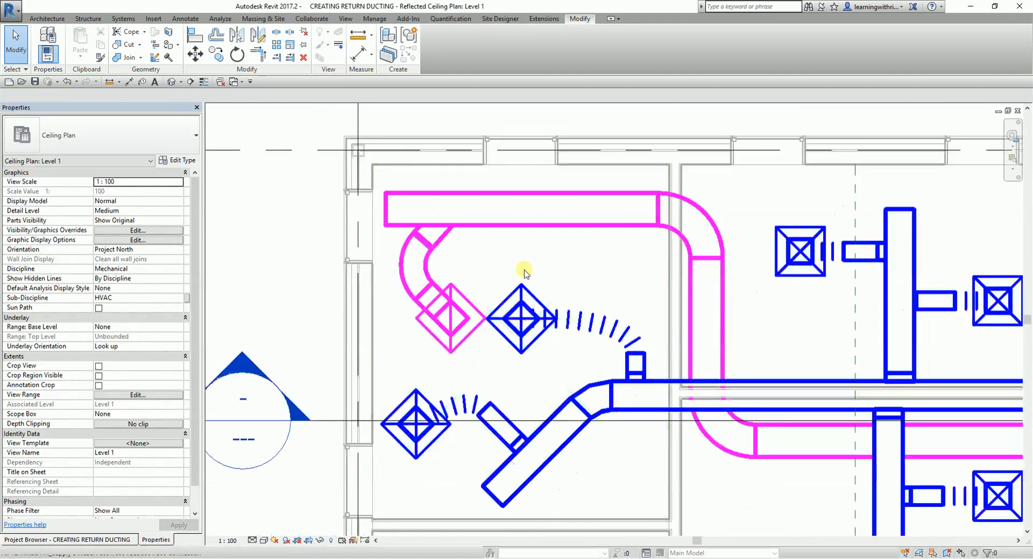
left_click(172, 83)
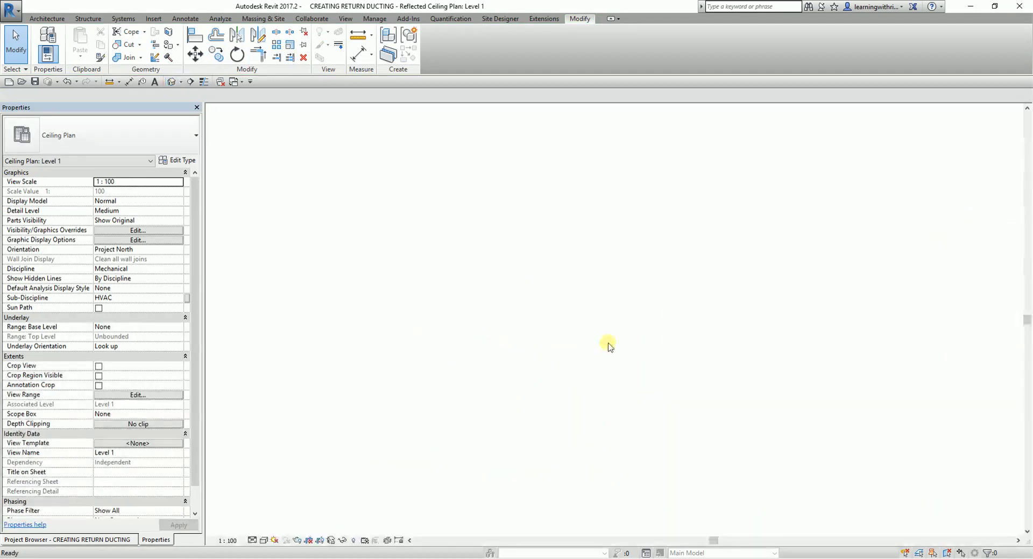
scroll(711, 380, "up", 10)
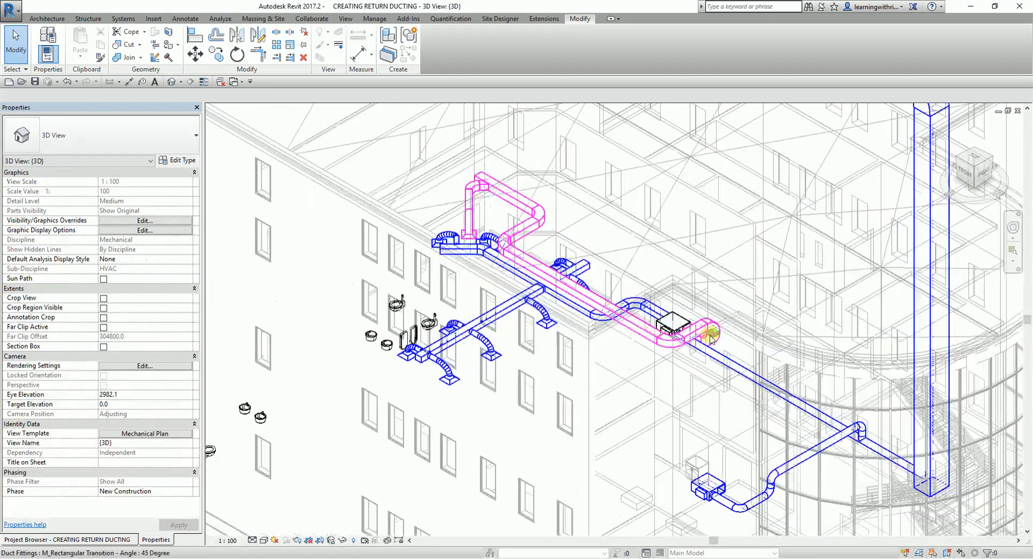
scroll(394, 343, "down", 4)
middle_click_drag(355, 314, 623, 407)
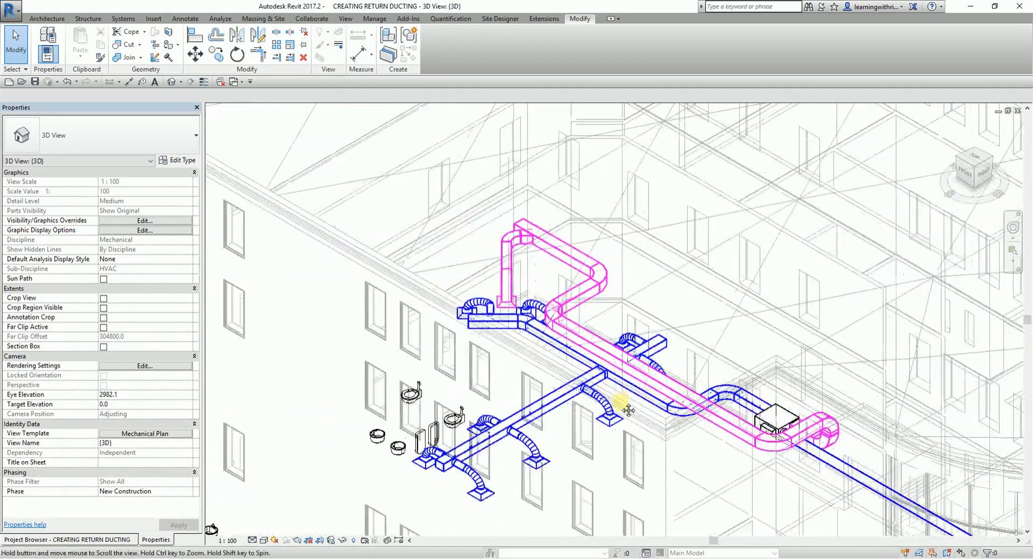
left_click(506, 278)
middle_click_drag(506, 278, 732, 299, "shift")
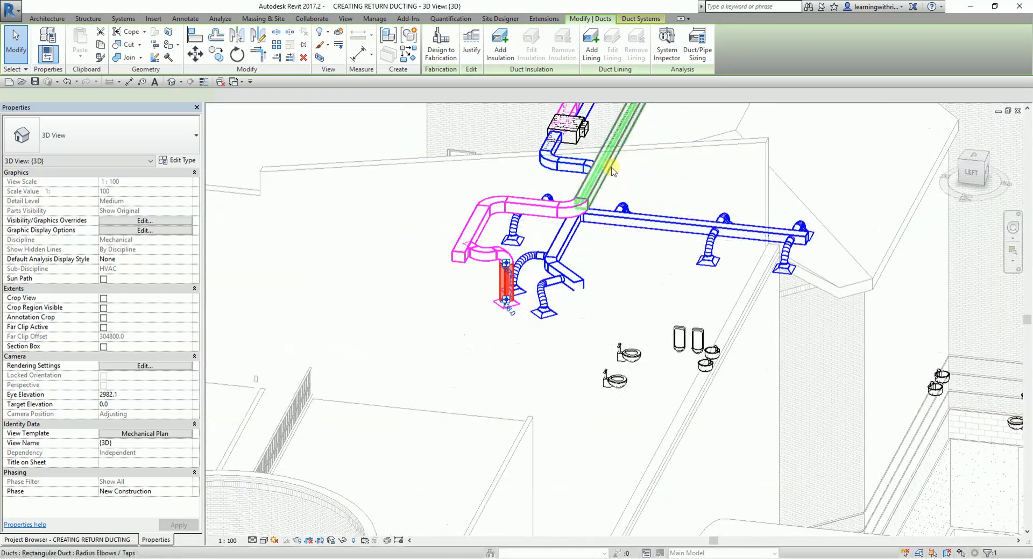
middle_click_drag(559, 299, 457, 390, "shift")
scroll(482, 223, "up", 3)
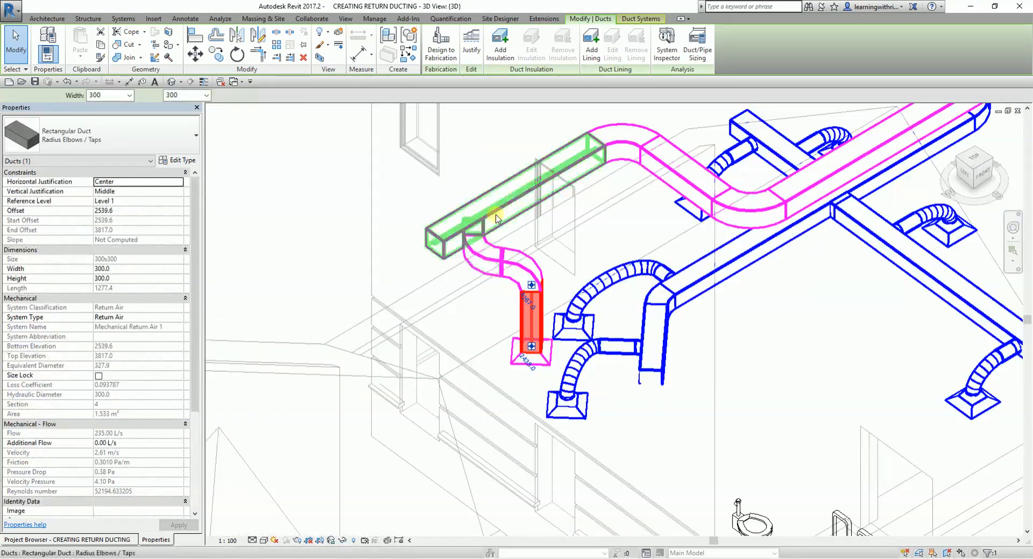
left_click(490, 227)
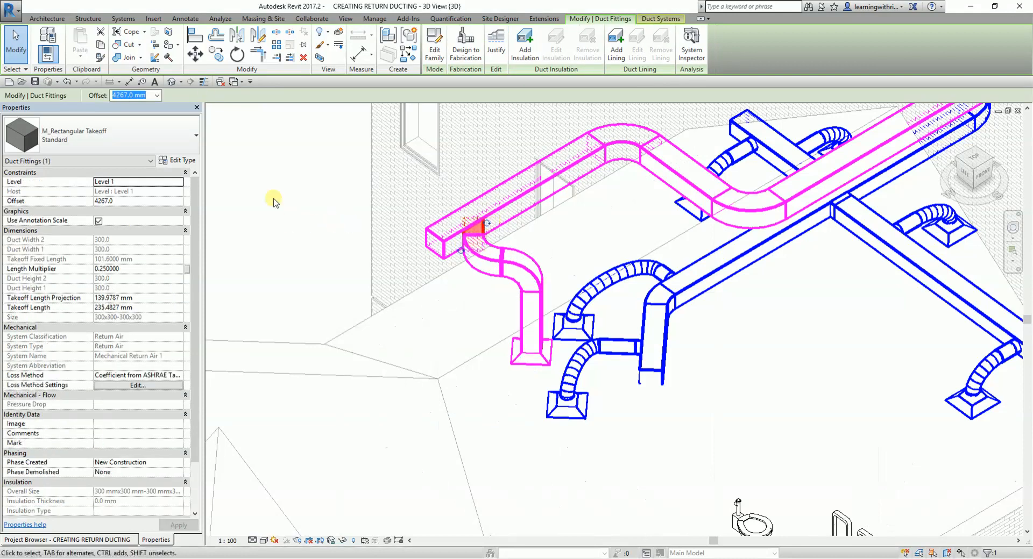
key("Escape")
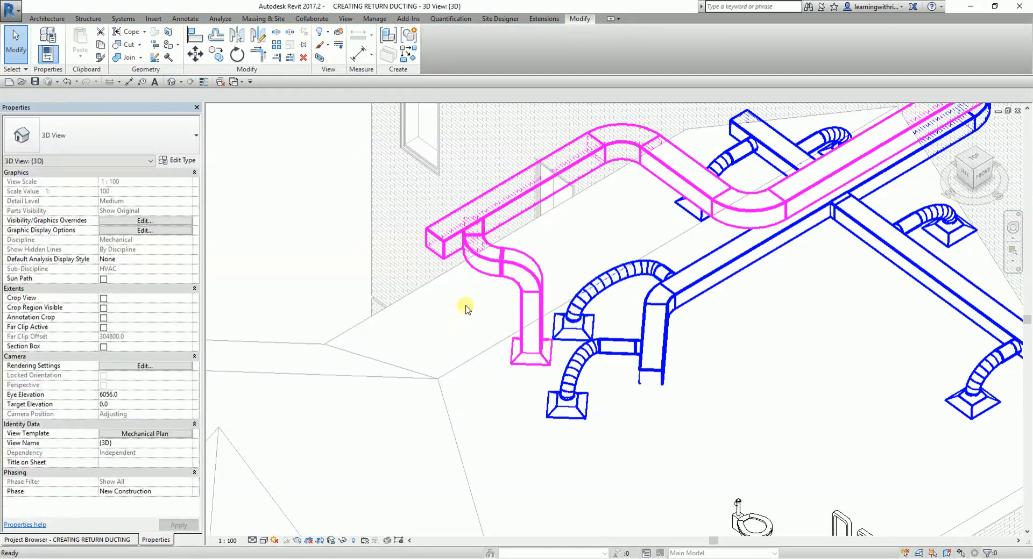
- Reopen the Level 1 ceiling plan and move Section 2 west to between grids A and B, looking toward the VAV unit
left_click(121, 540)
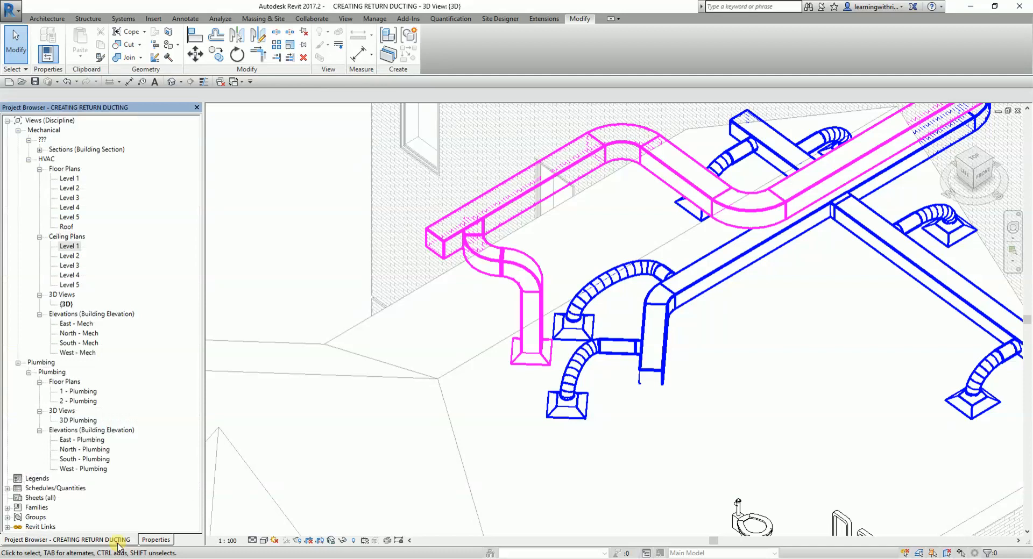
double_click(68, 246)
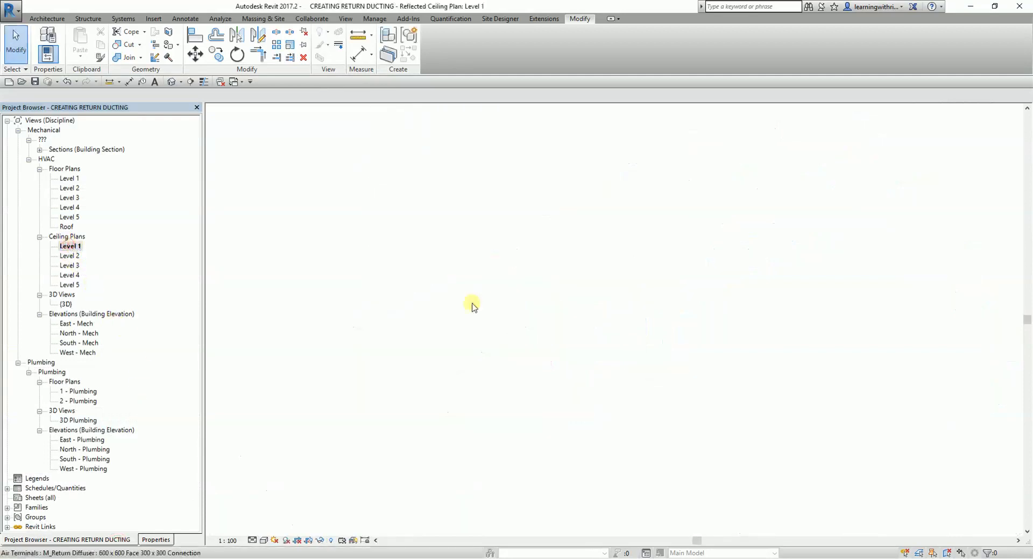
middle_click_drag(619, 277, 616, 277)
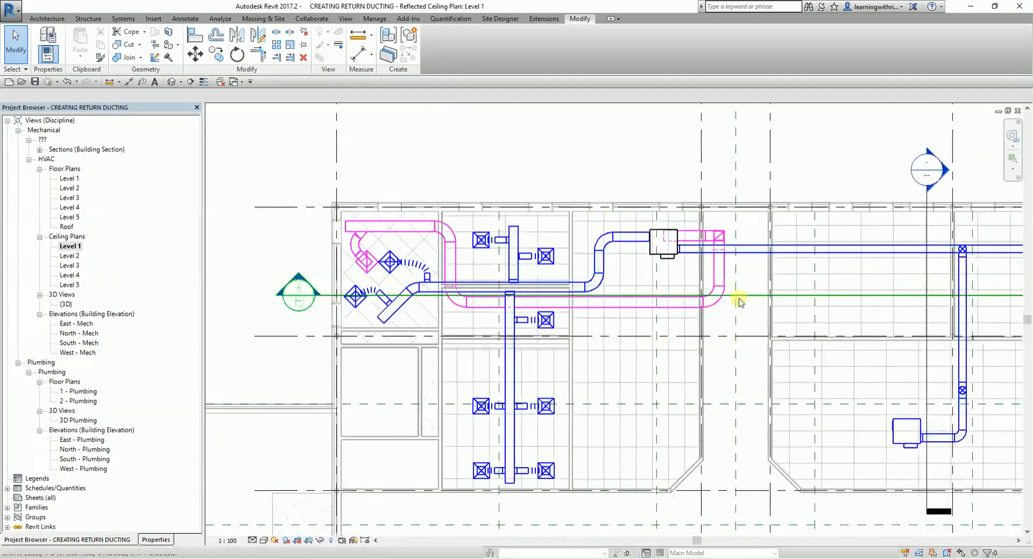
scroll(856, 281, "down", 1)
middle_click_drag(856, 281, 689, 281)
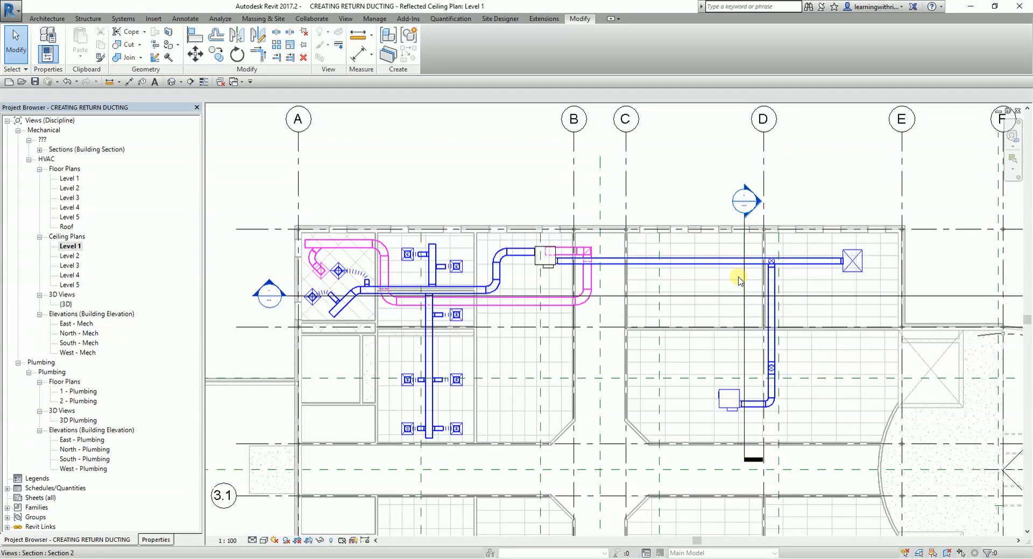
left_click_drag(743, 280, 483, 264, "ctrl")
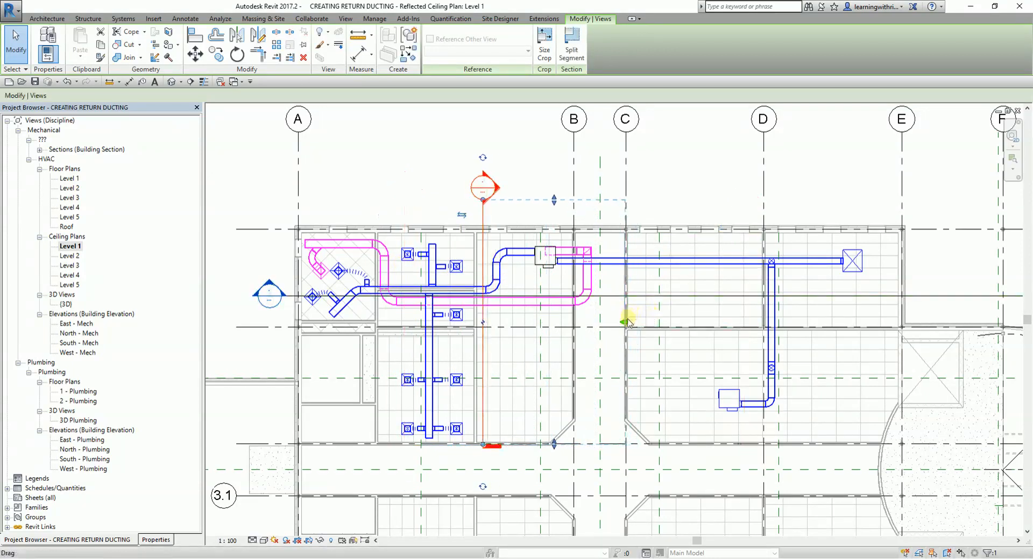
left_click(441, 161)
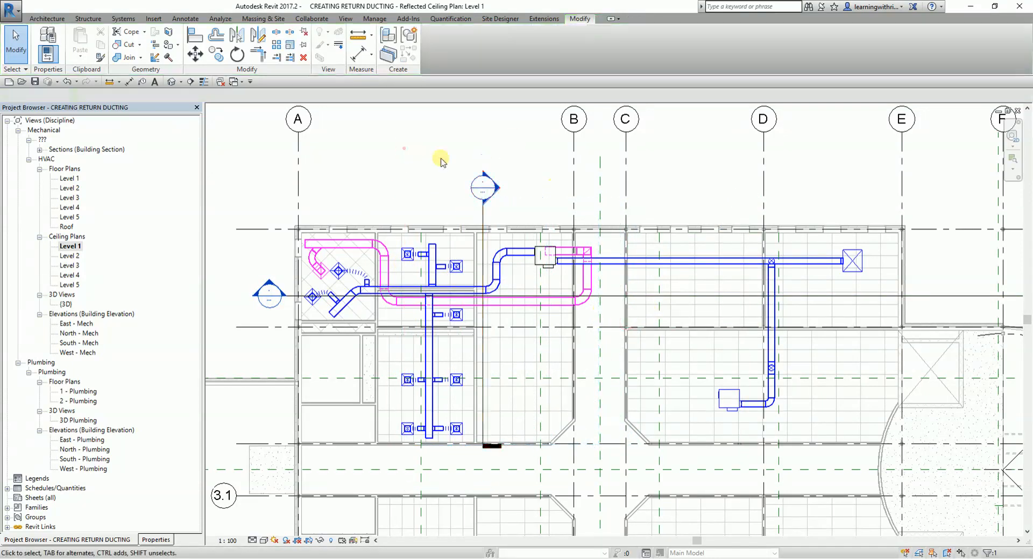
- Open the relocated section's view and inspect the raised horizontal return duct above the VAV unit
double_click(491, 189)
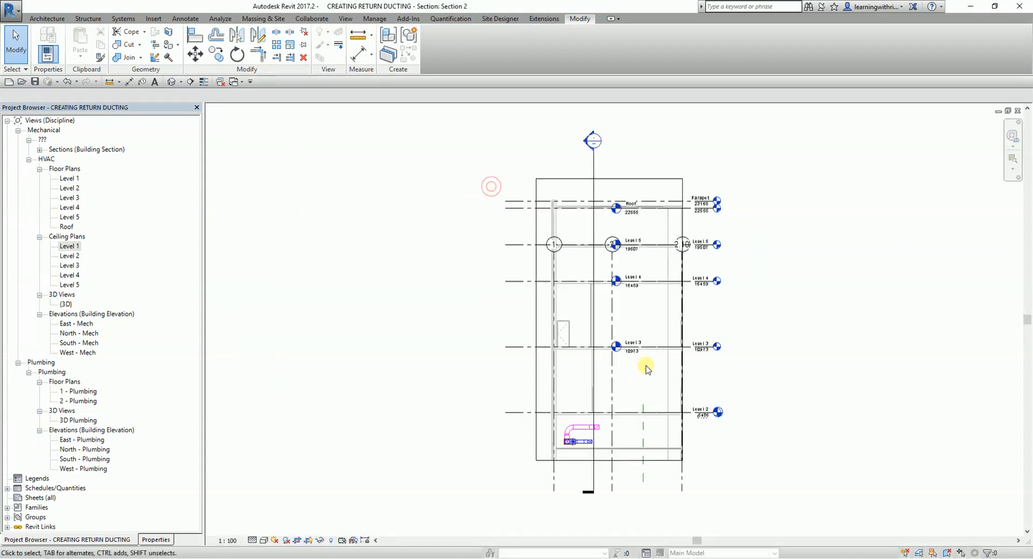
scroll(597, 477, "up", 5)
scroll(612, 473, "up", 6)
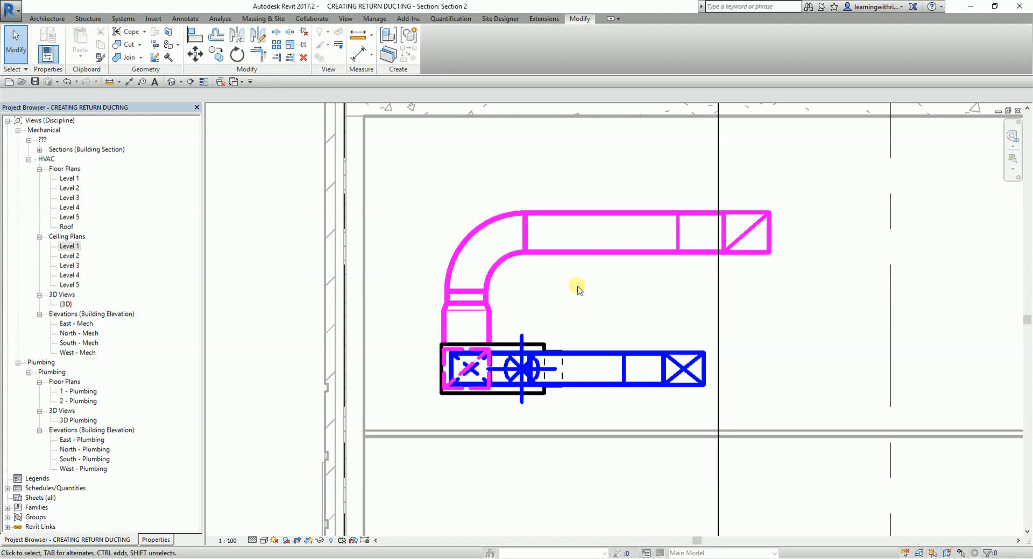
left_click(588, 257)
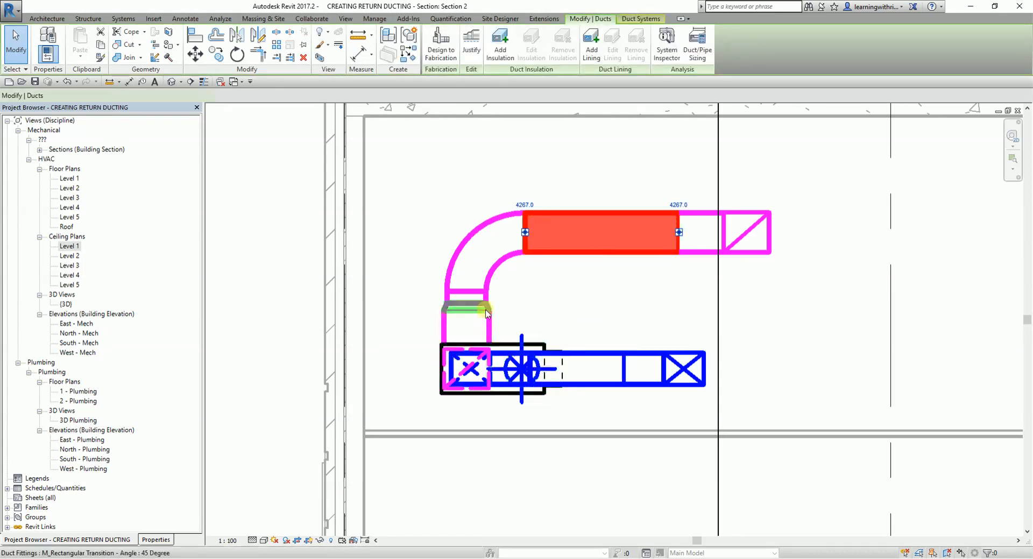
scroll(483, 307, "up", 2)
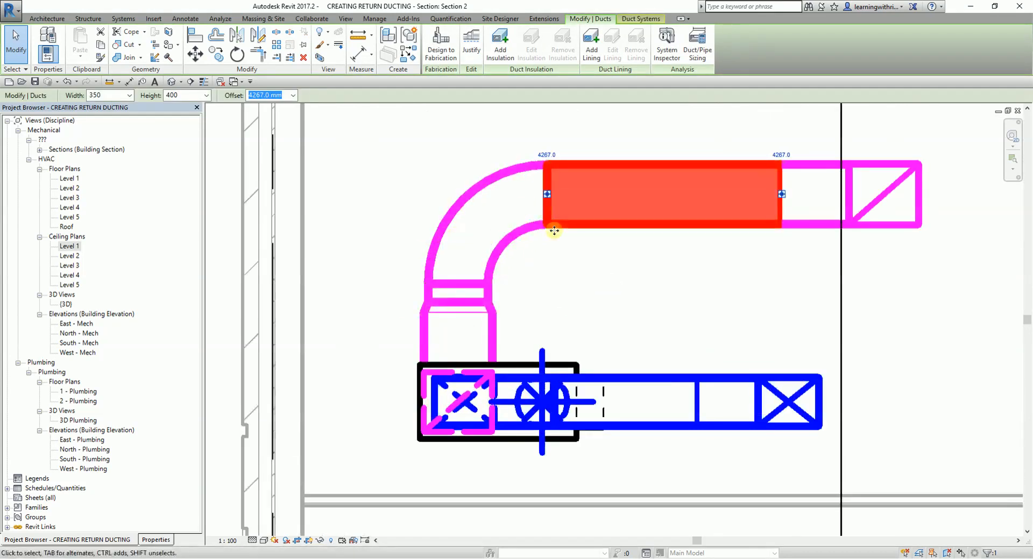
scroll(529, 299, "down", 2)
left_click(310, 249)
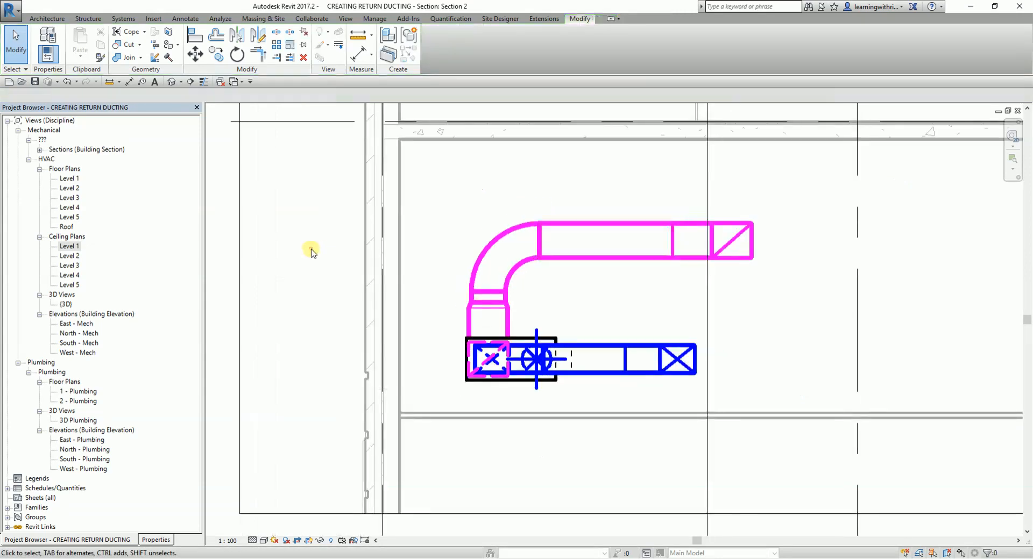
- Change the type of the upper return duct elbow above the VAV unit to M_Rectangular Elbow - Radius 1 W
left_click(493, 248)
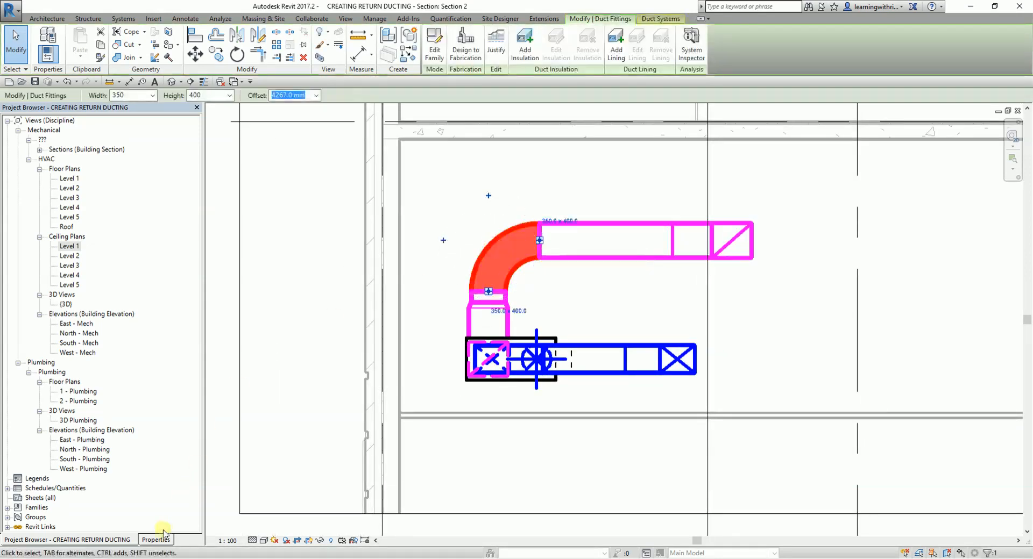
left_click(156, 539)
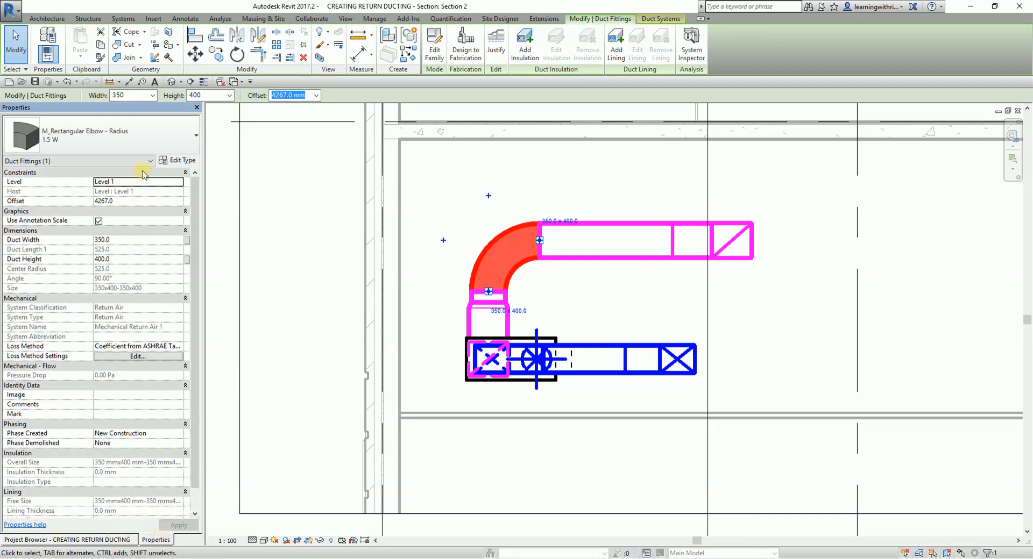
left_click(138, 138)
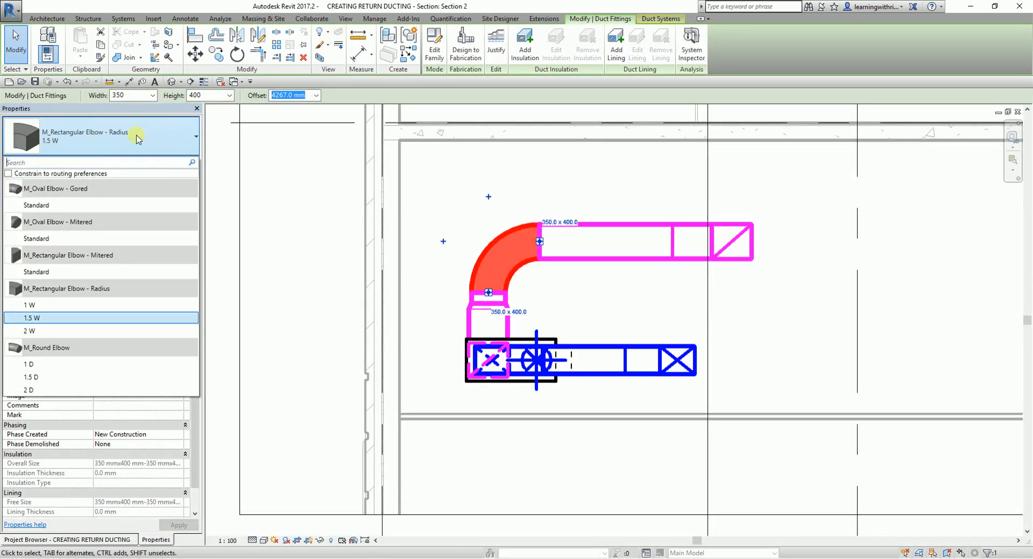
left_click(29, 307)
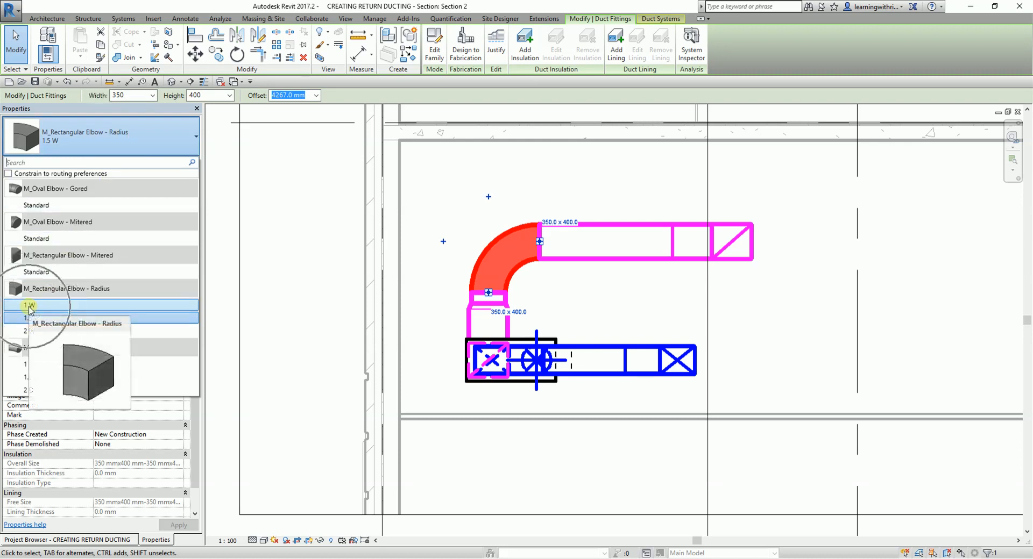
left_click(504, 242)
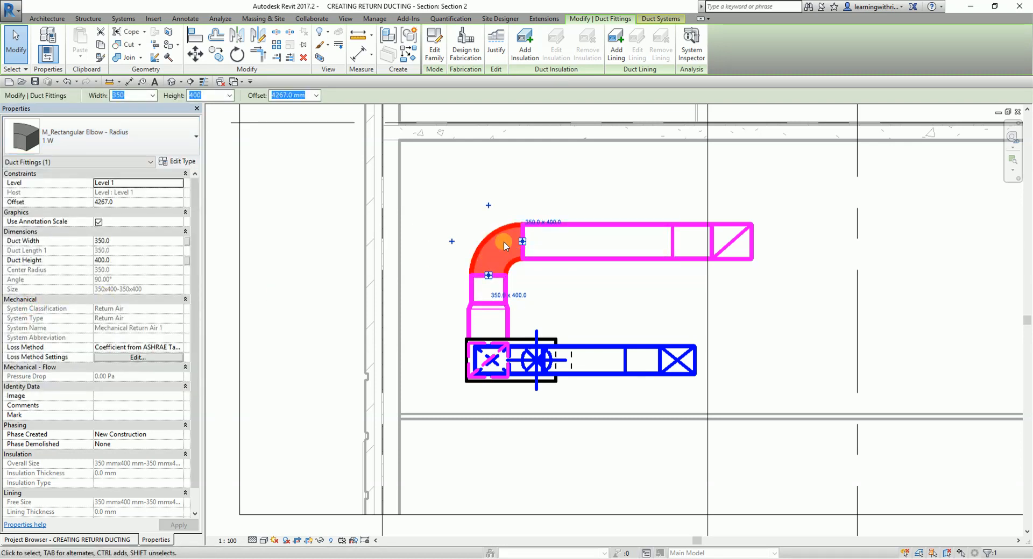
- Lower the upper horizontal return duct above the VAV unit to an offset of 4067 mm
left_click(233, 241)
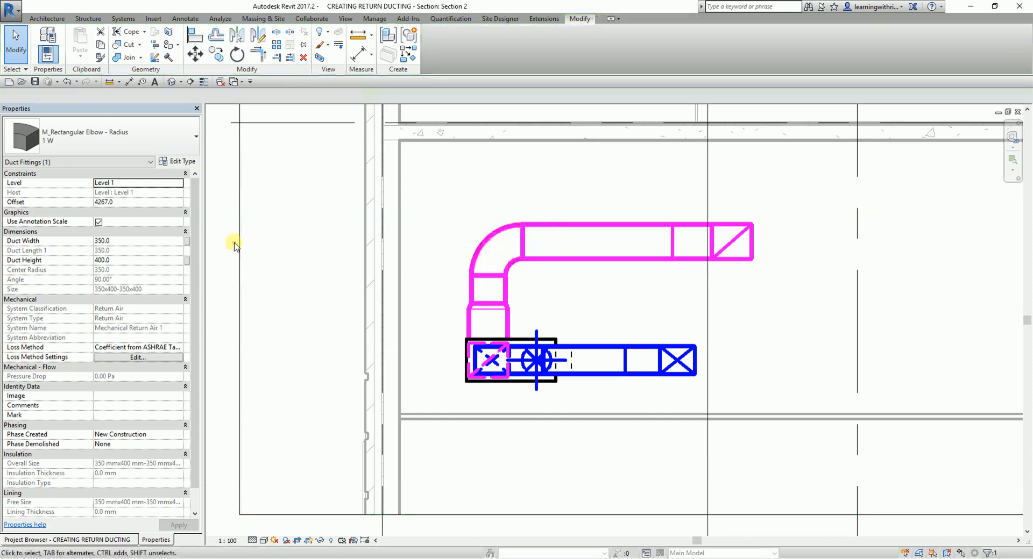
left_click(572, 262)
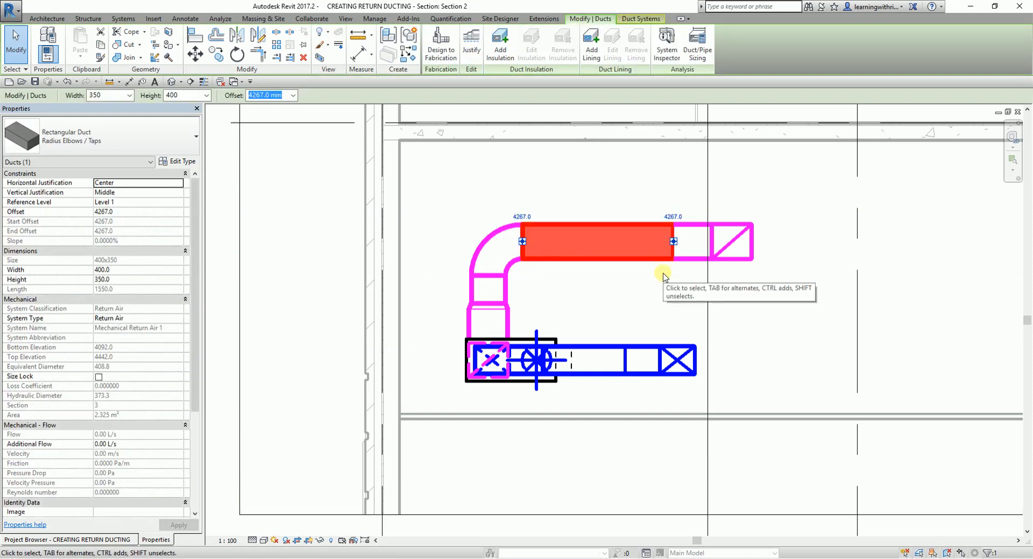
type("4207")
key("Return")
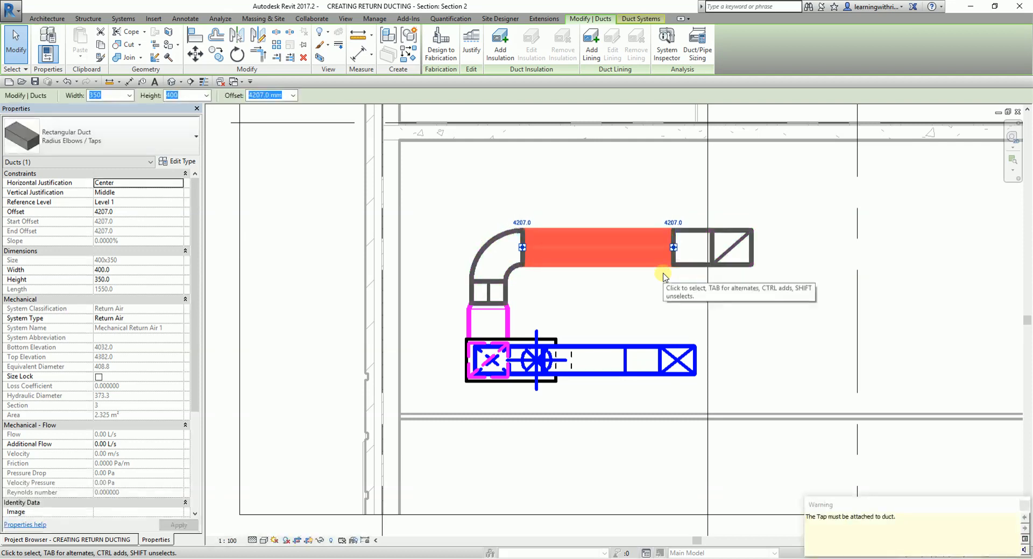
key("Down")
key("Down")
key("Down")
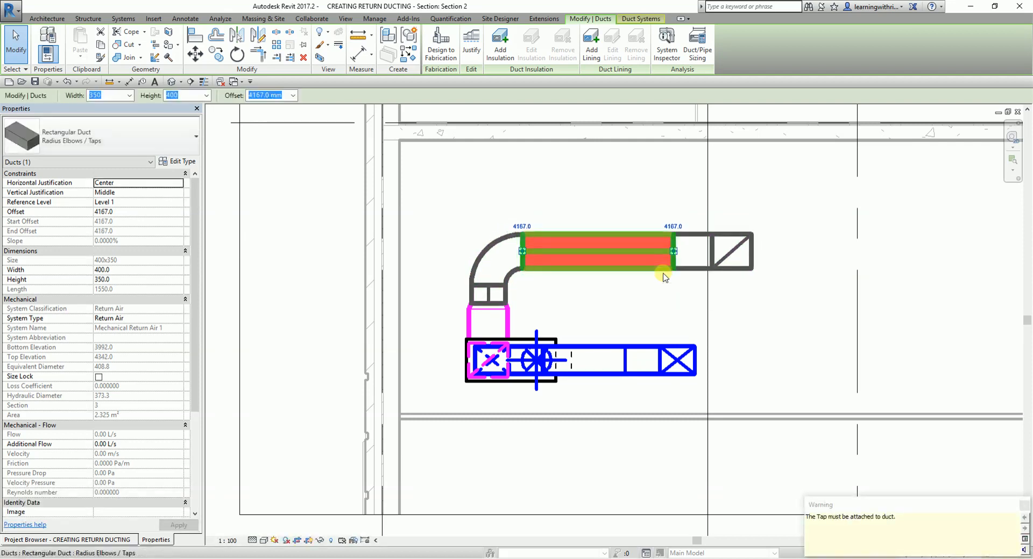
key("Down")
key("Down")
key("Down")
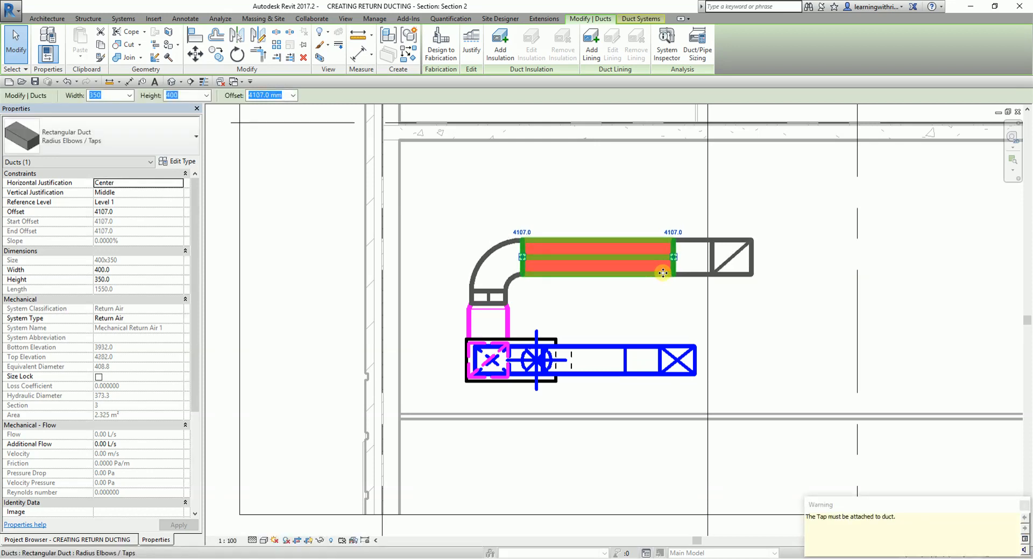
key("Down")
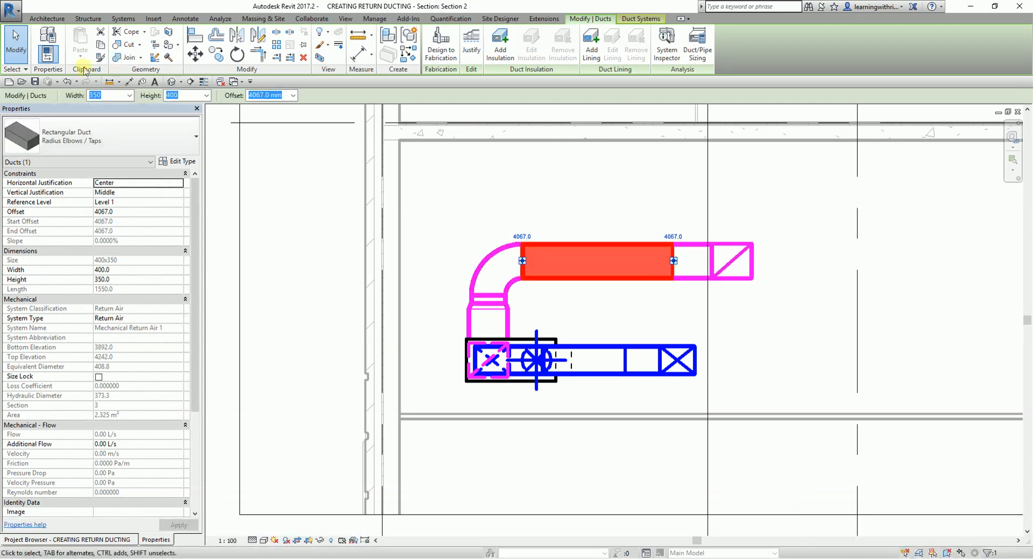
left_click(24, 52)
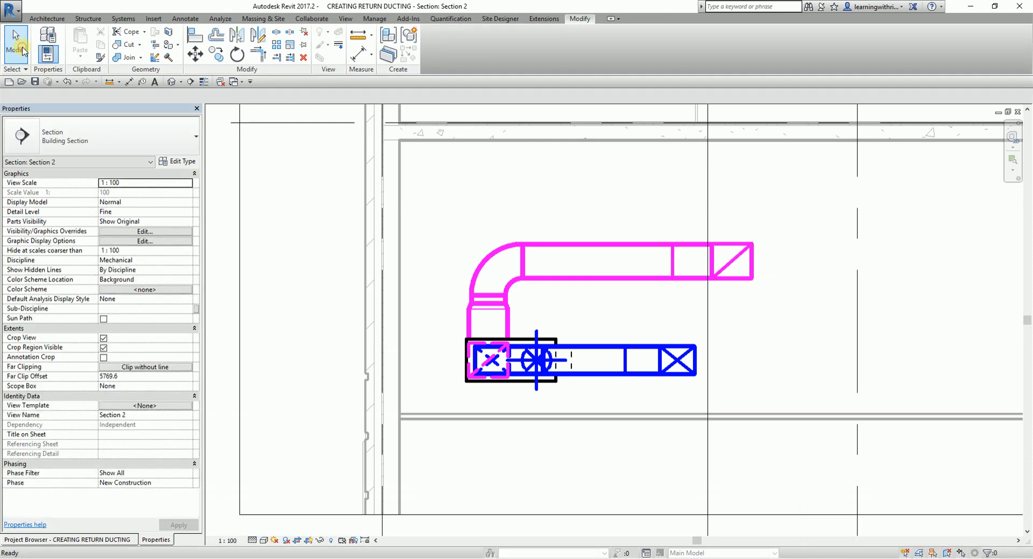
- In the 3D view, select the whole connected return duct branch from the VAV unit to the diffuser and check its system properties
left_click(172, 82)
middle_click_drag(597, 355, 565, 302, "shift")
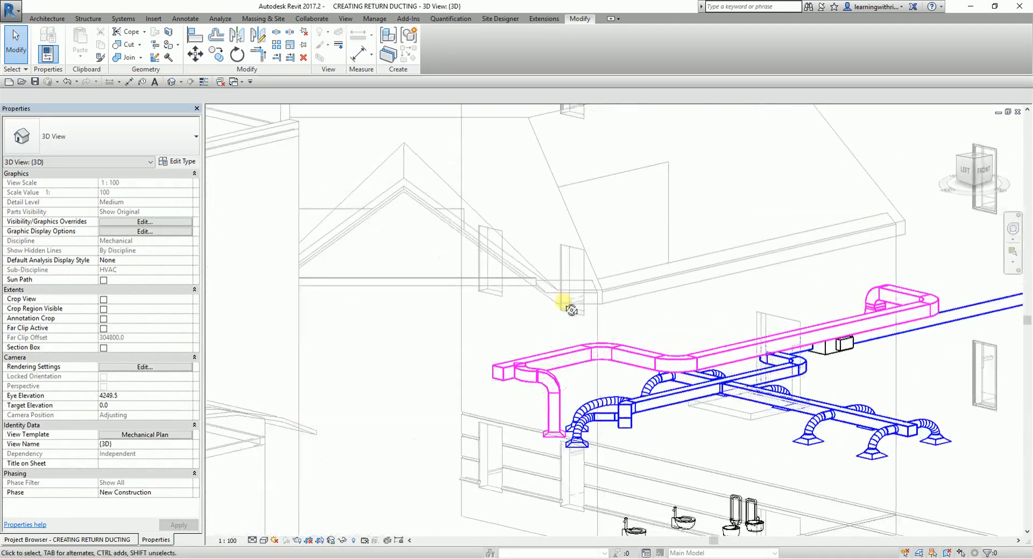
key("Tab")
left_click(560, 362)
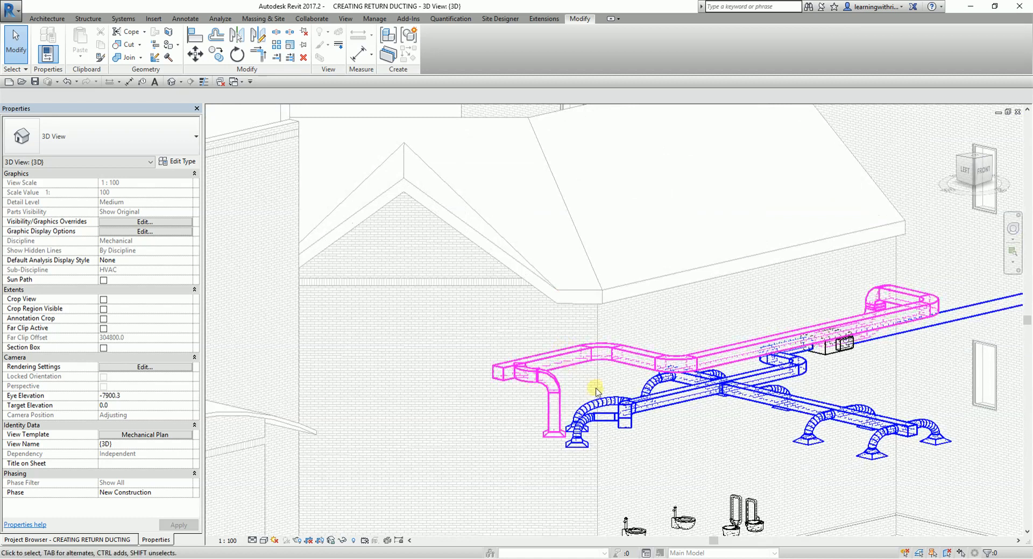
mouse_move(580, 380)
middle_mouse_down("shift")
mouse_move(584, 430)
mouse_move(566, 365)
middle_mouse_up("shift")
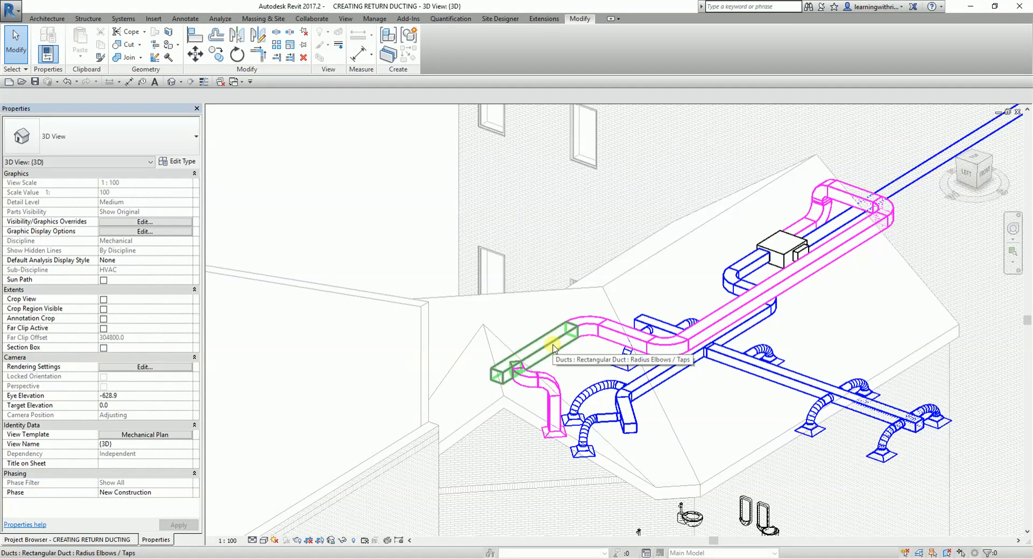
key("Tab")
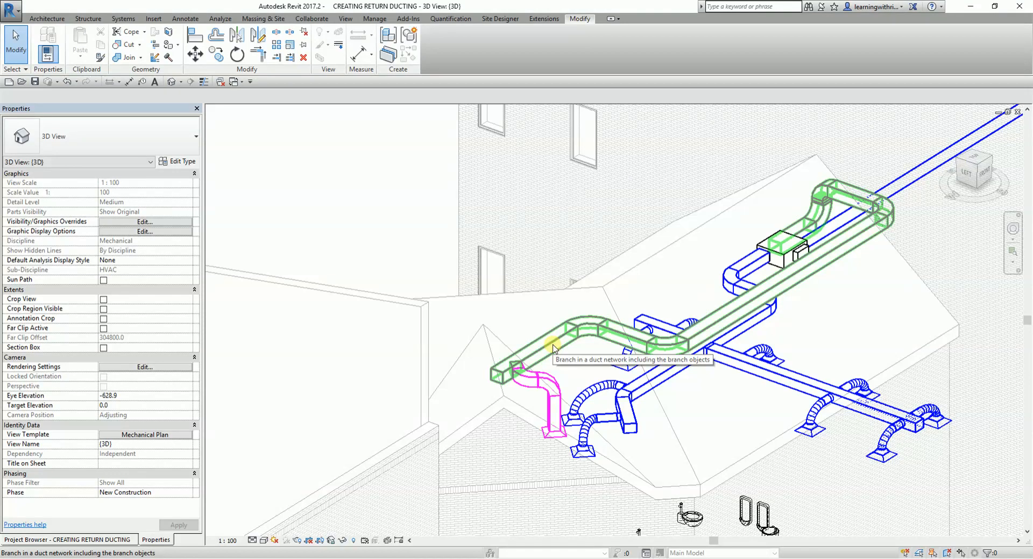
key("Tab")
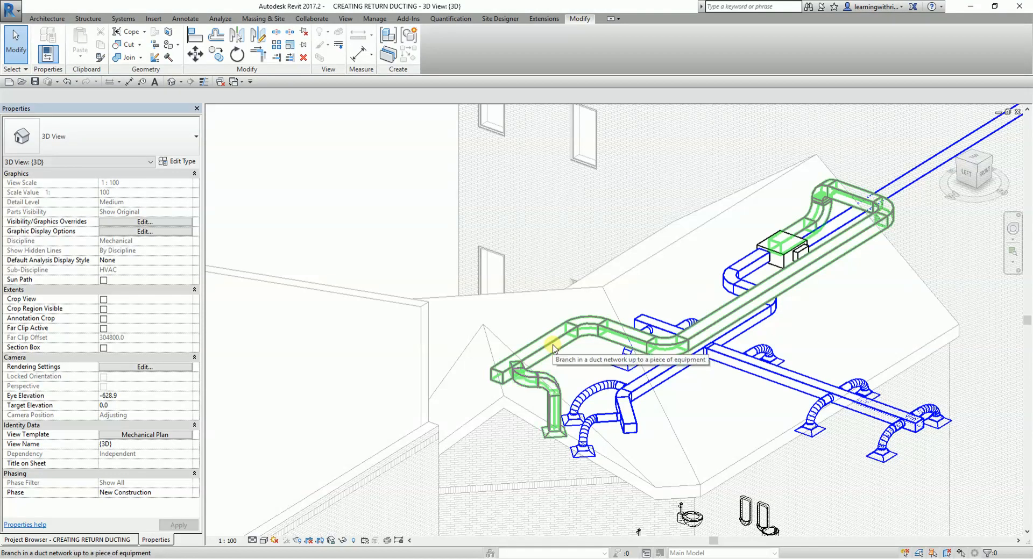
left_click(553, 349)
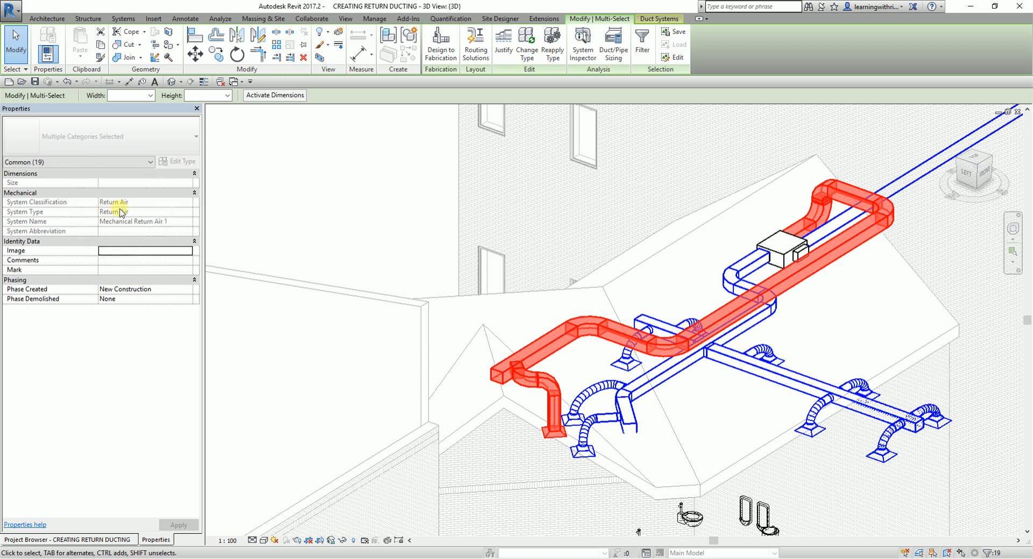
- In the Level 1 ceiling plan, convert the return diffuser's rigid duct connection to flex duct, then inspect it in the 3D view
left_click(104, 540)
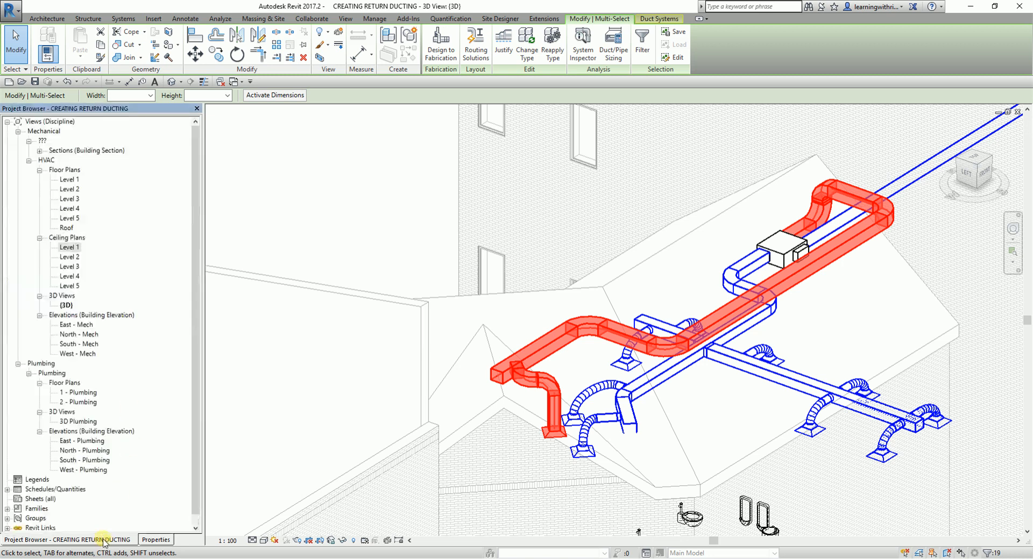
double_click(73, 248)
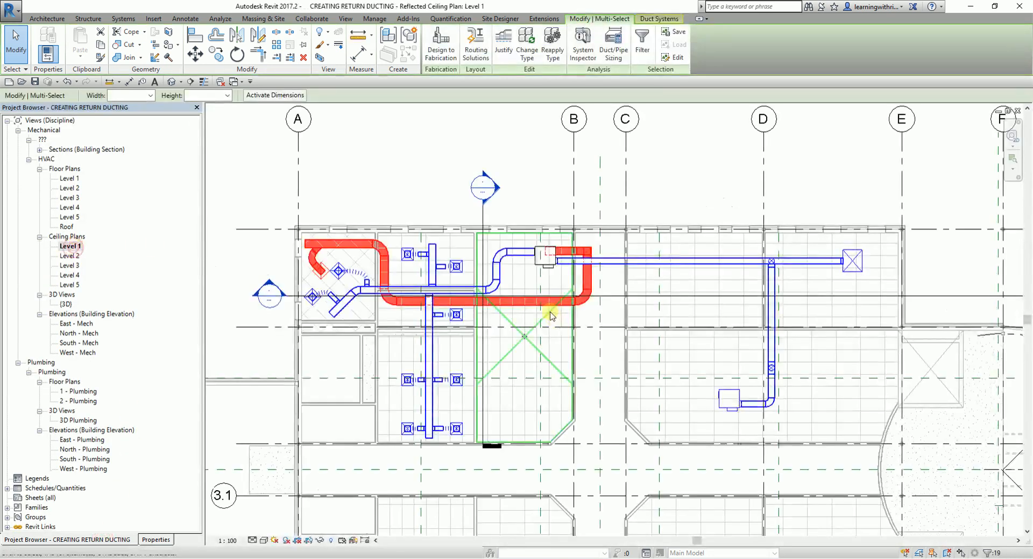
left_click(242, 179)
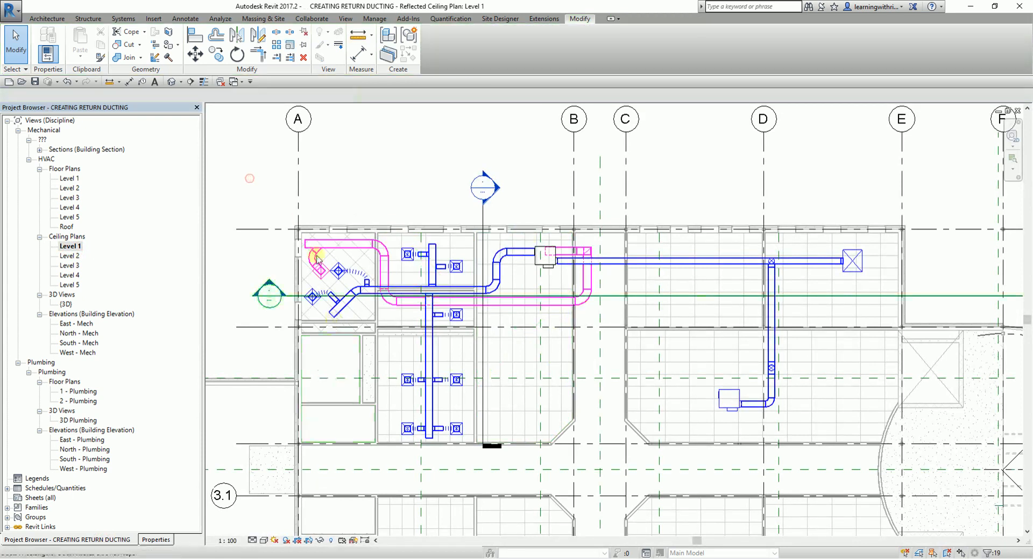
scroll(329, 274, "up", 5)
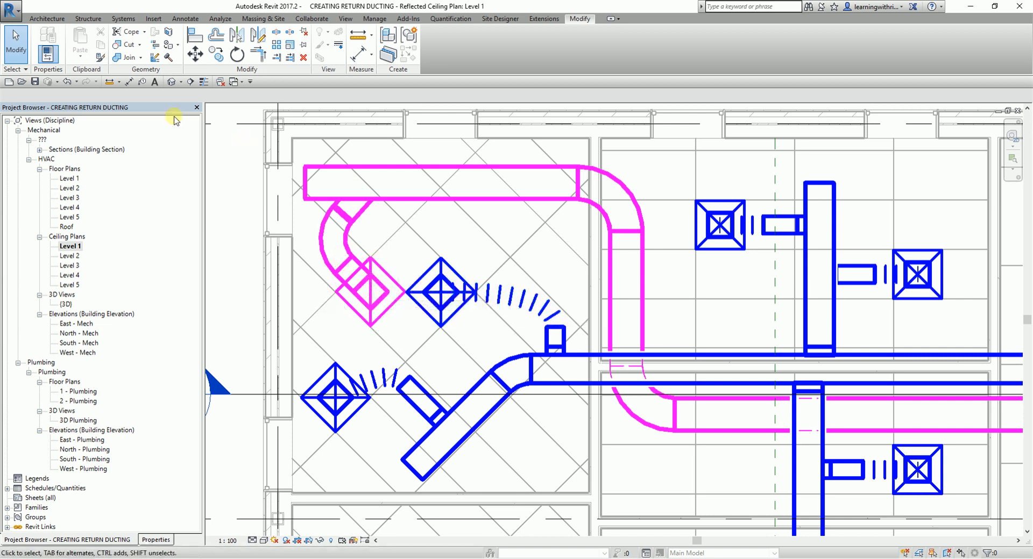
left_click(124, 19)
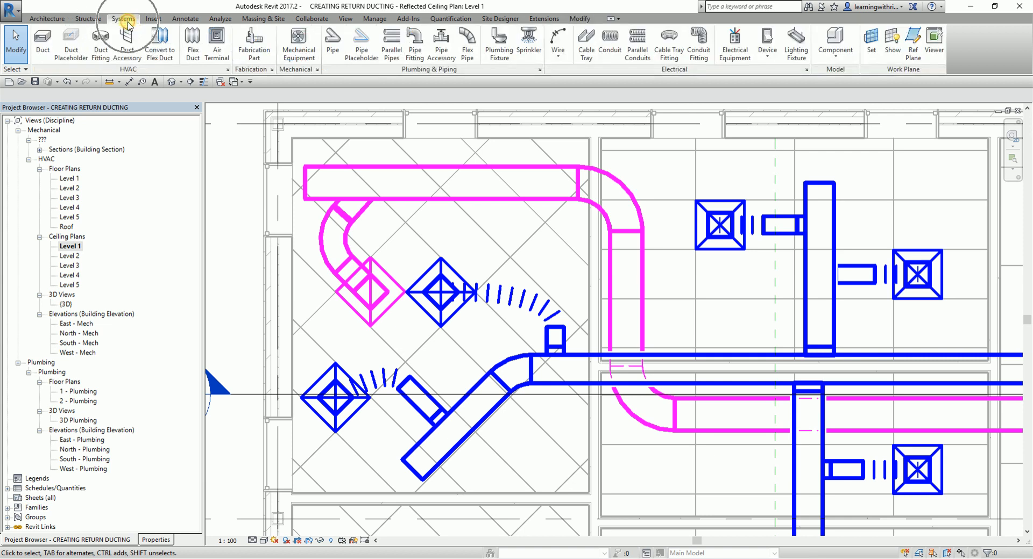
left_click(161, 59)
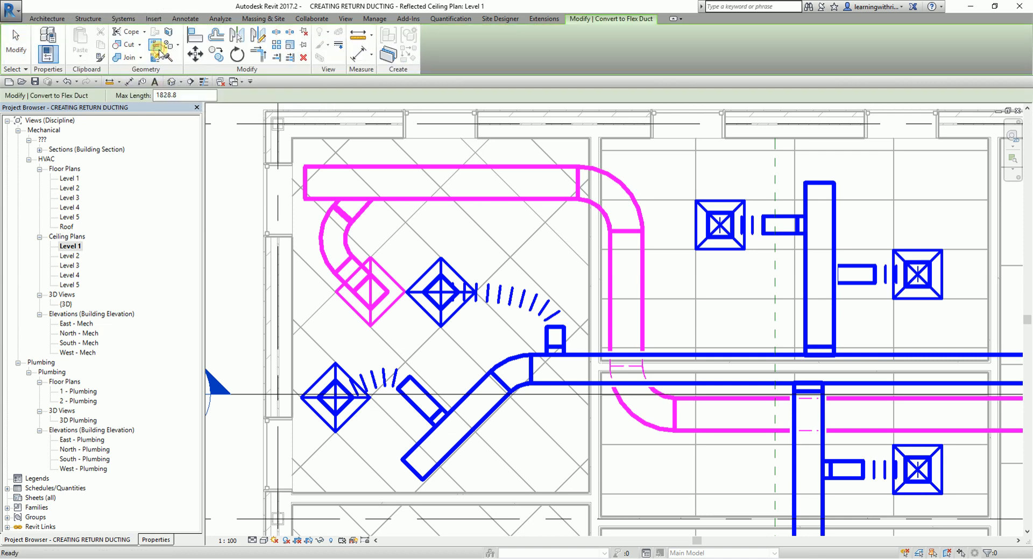
left_click(387, 274)
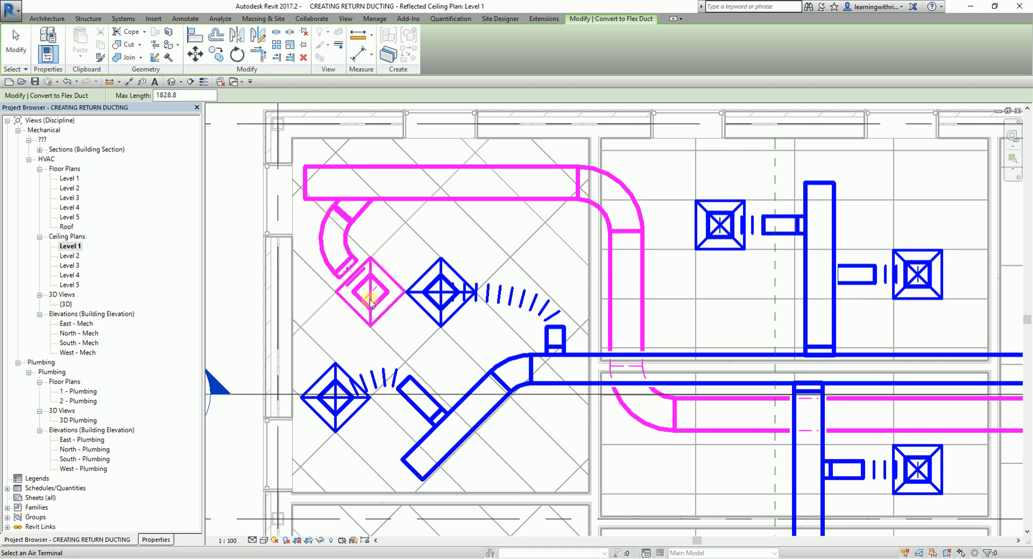
left_click(25, 49)
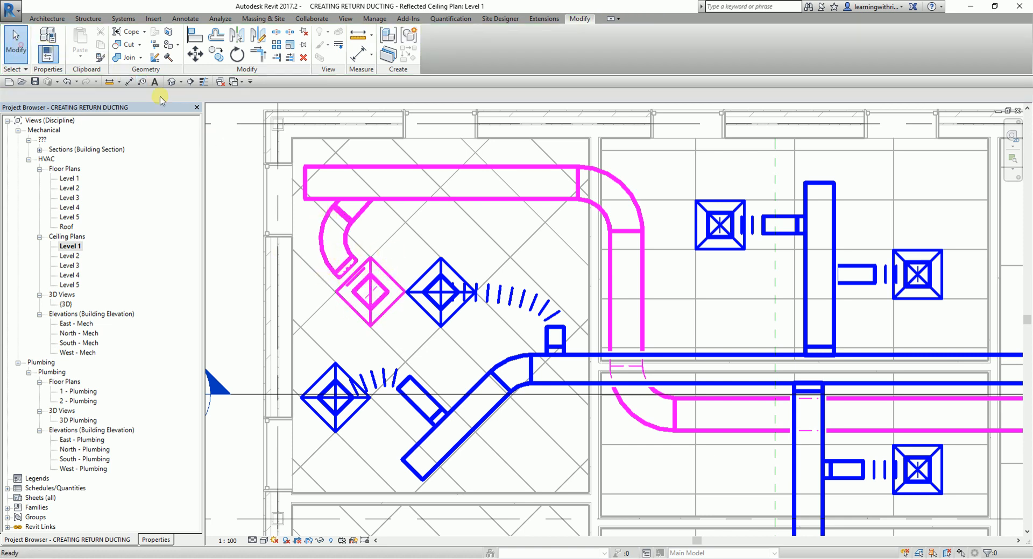
left_click(171, 82)
scroll(585, 417, "up", 4)
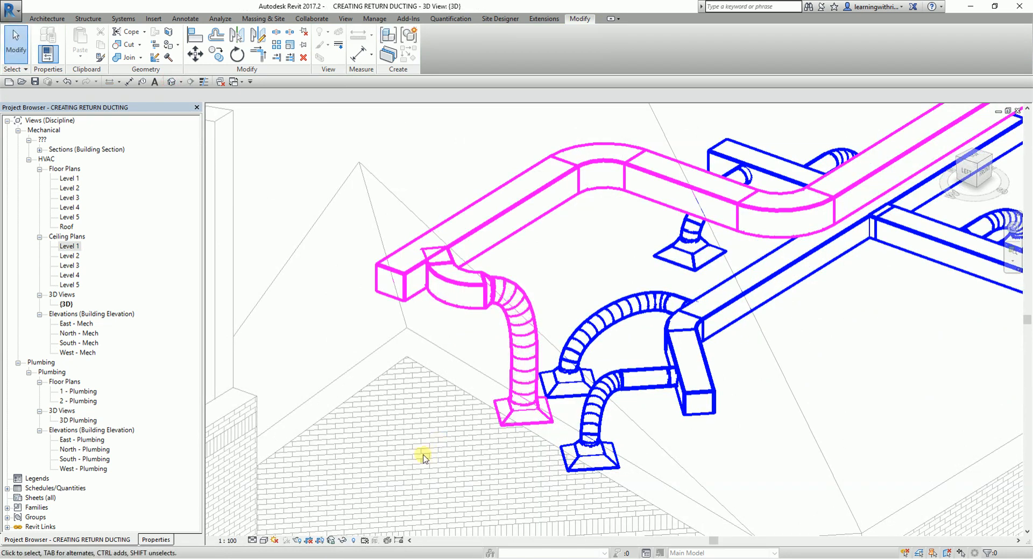
- Back in the Level 1 ceiling plan, place a matching 600 x 600 return diffuser in the adjacent room, south of its western supply diffuser
double_click(67, 247)
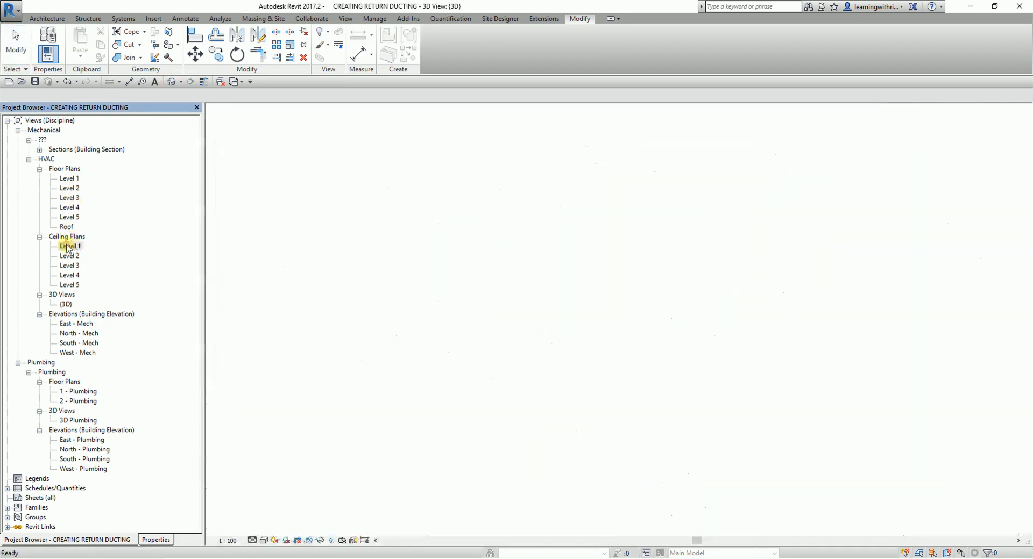
scroll(519, 172, "down", 3)
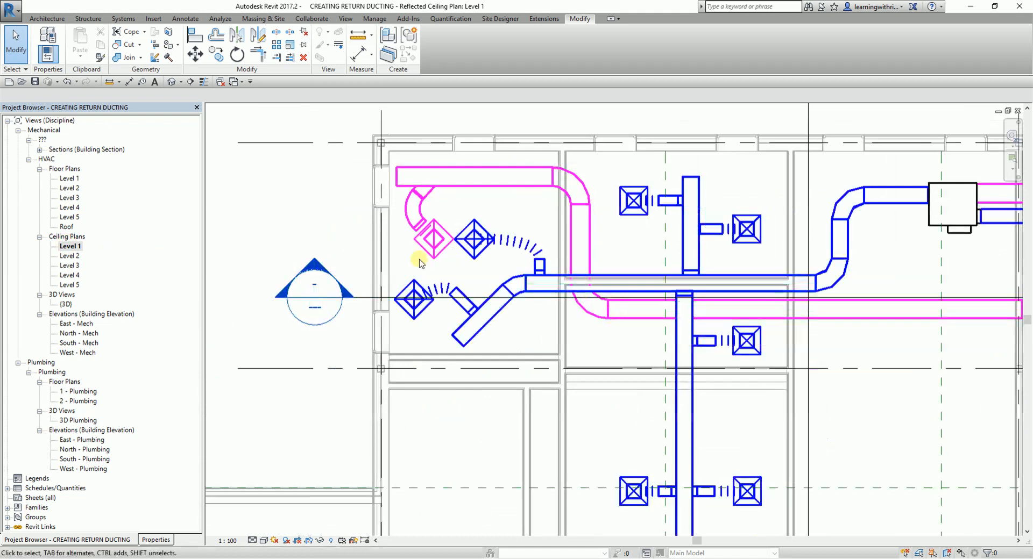
middle_click_drag(595, 278, 555, 291)
scroll(557, 275, "up", 3)
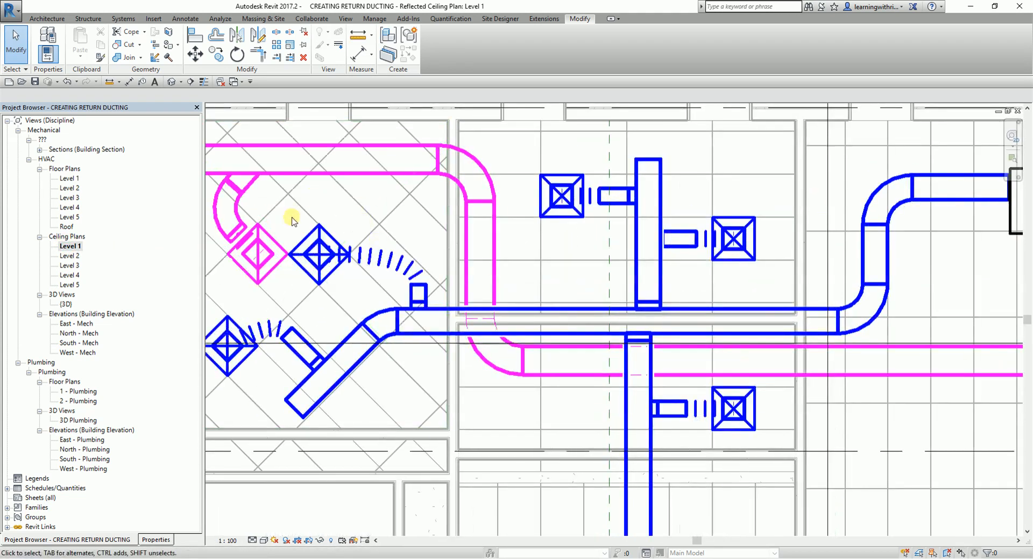
left_click(274, 246)
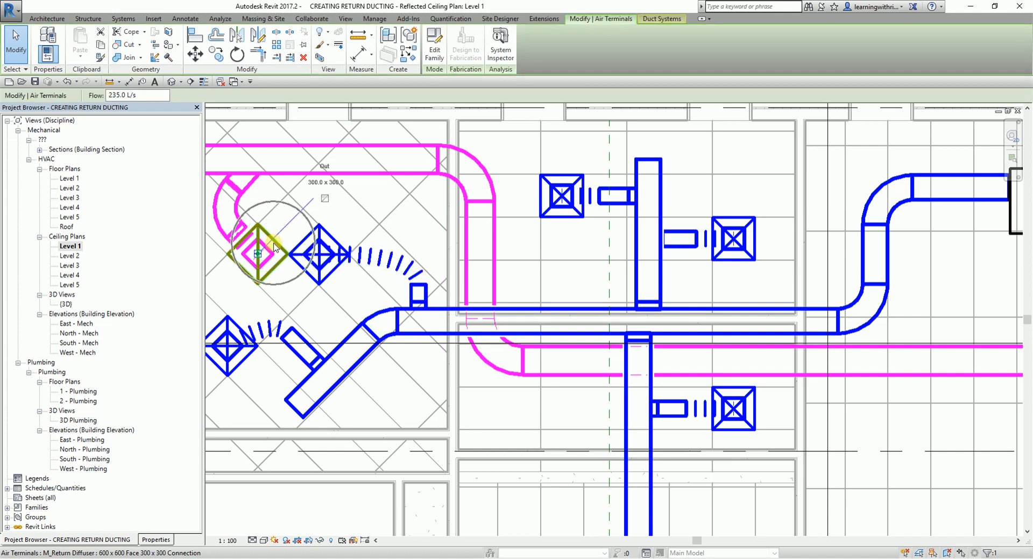
right_click(273, 244)
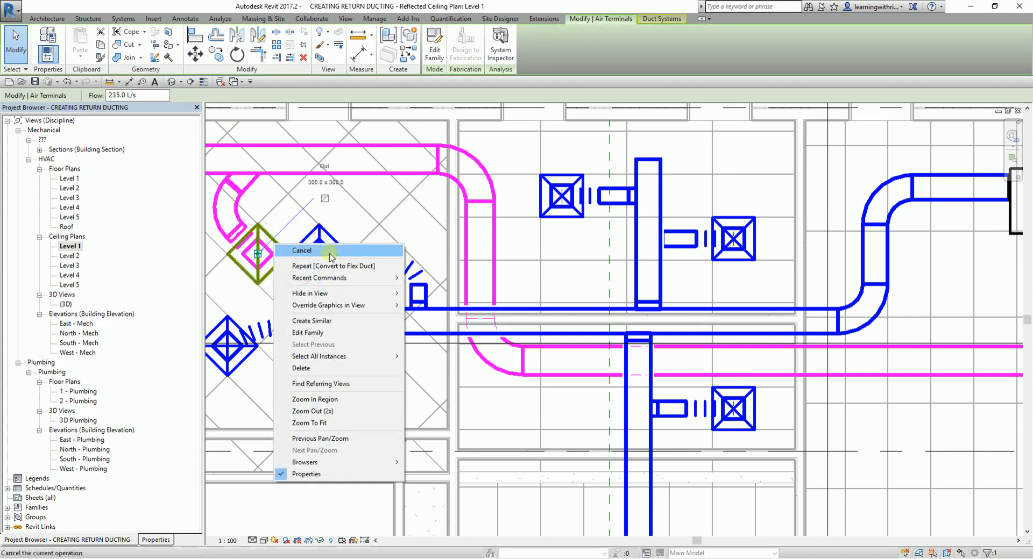
left_click(325, 322)
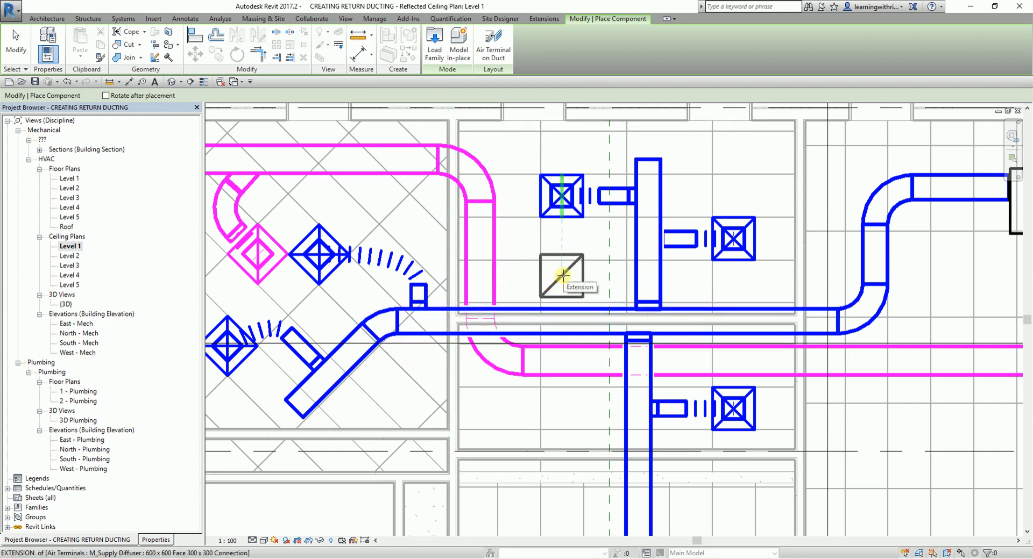
scroll(563, 275, "up", 3)
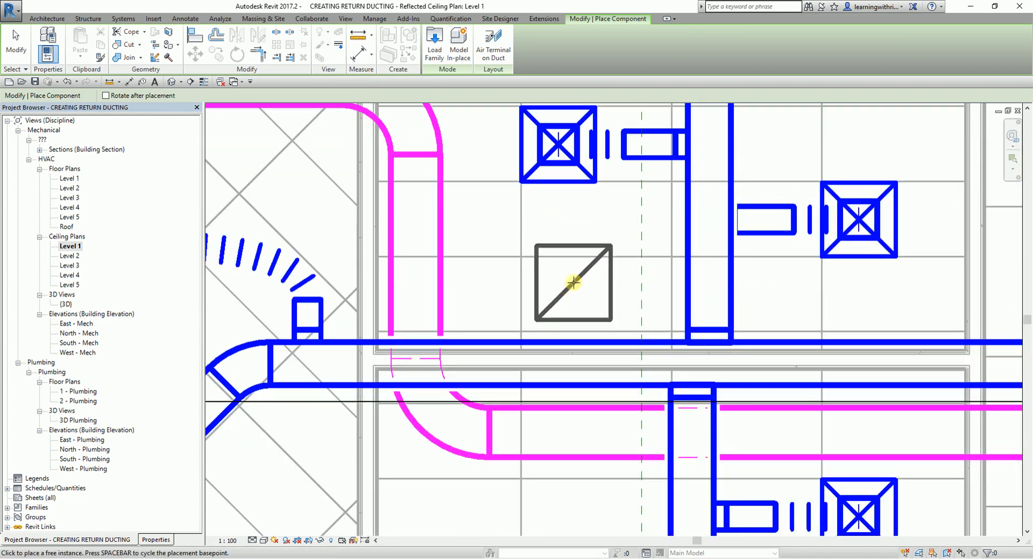
left_click(574, 282)
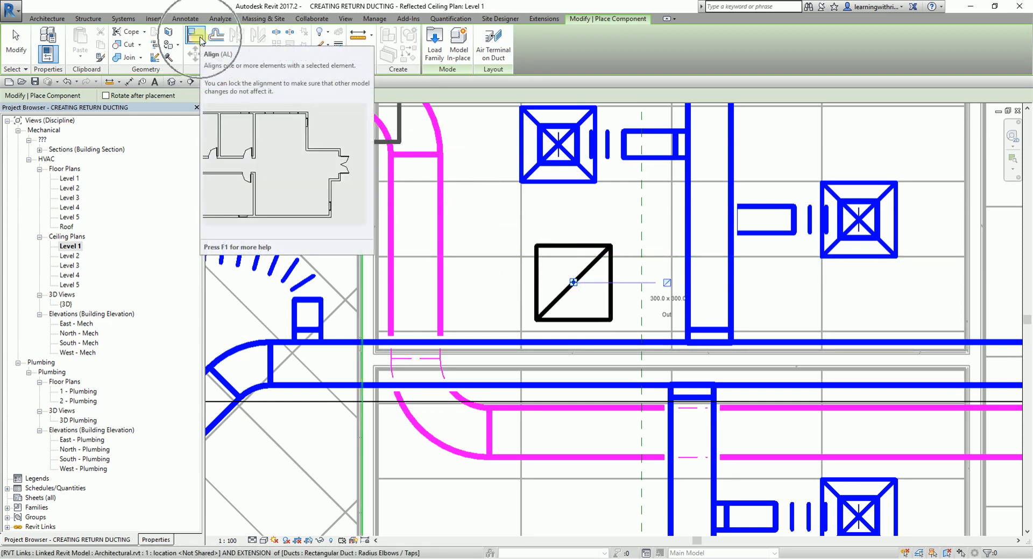
- Align the new return diffuser's north and west edges with the adjacent ceiling grid lines
left_click(199, 38)
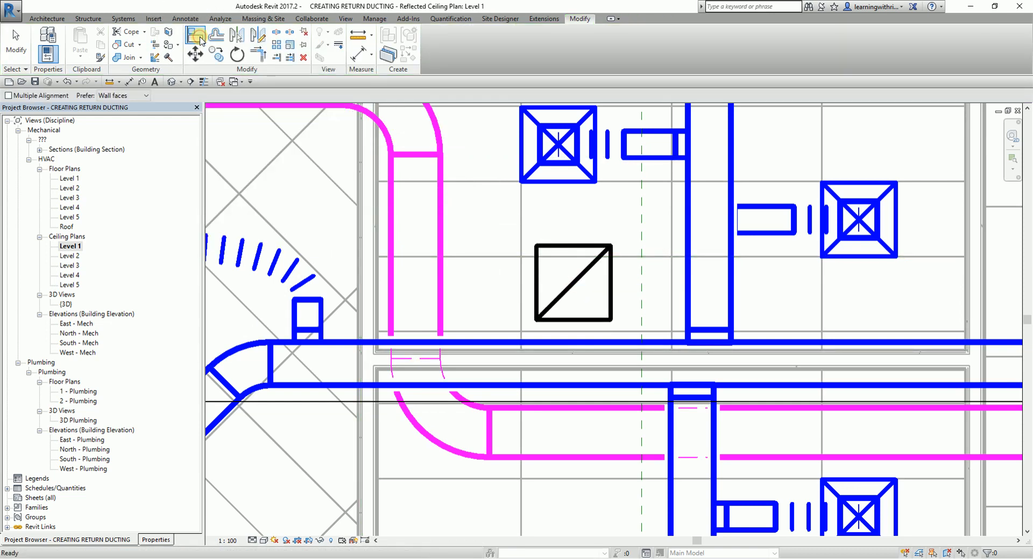
left_click(494, 257)
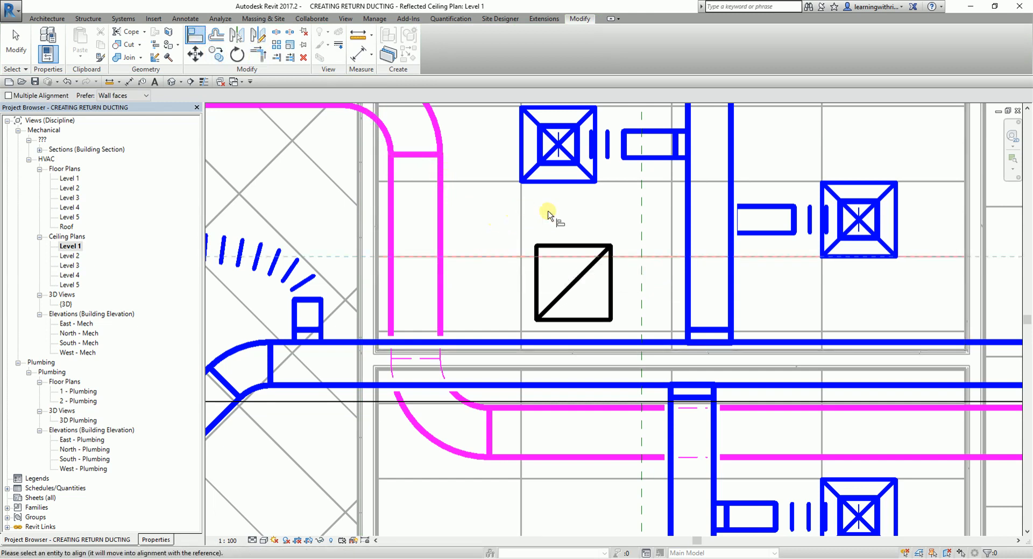
left_click(564, 247)
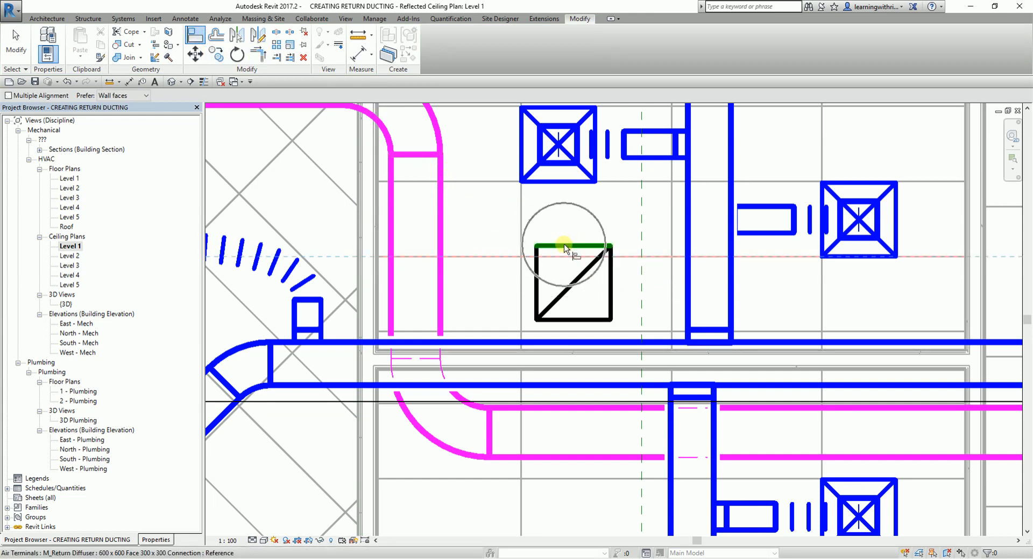
left_click(521, 225)
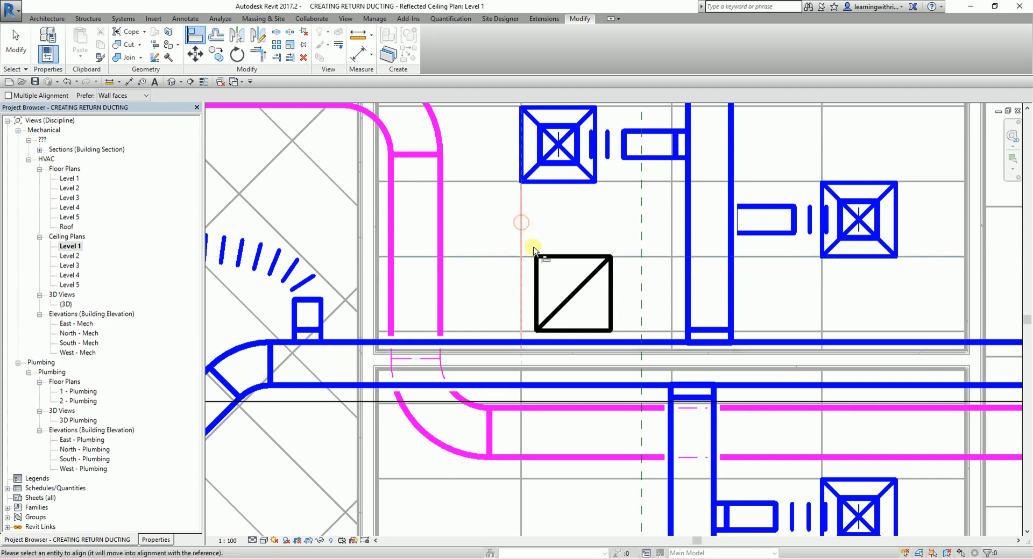
left_click(536, 287)
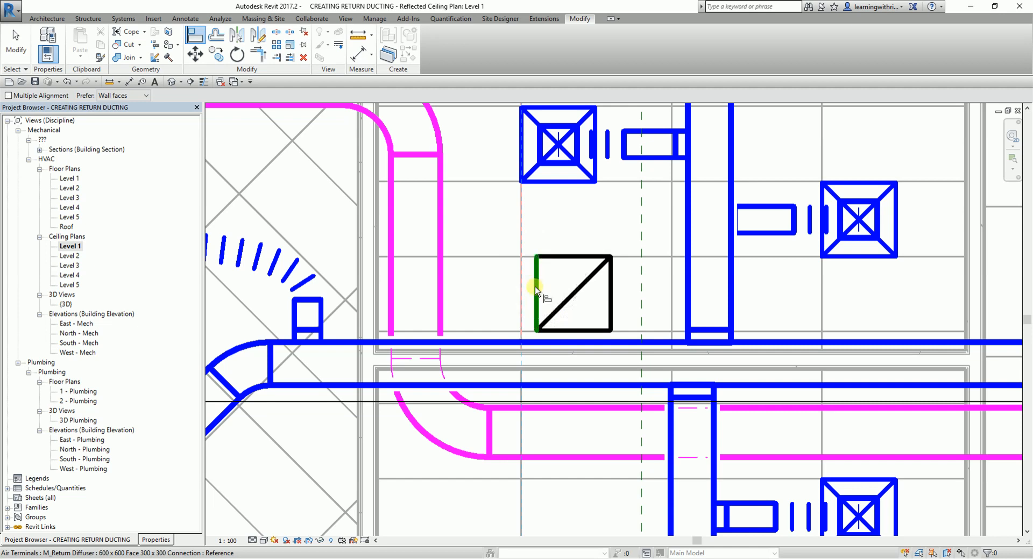
- Move the return diffuser's west edge onto the ceiling grid line shared with the supply diffuser to its north
left_click(535, 287)
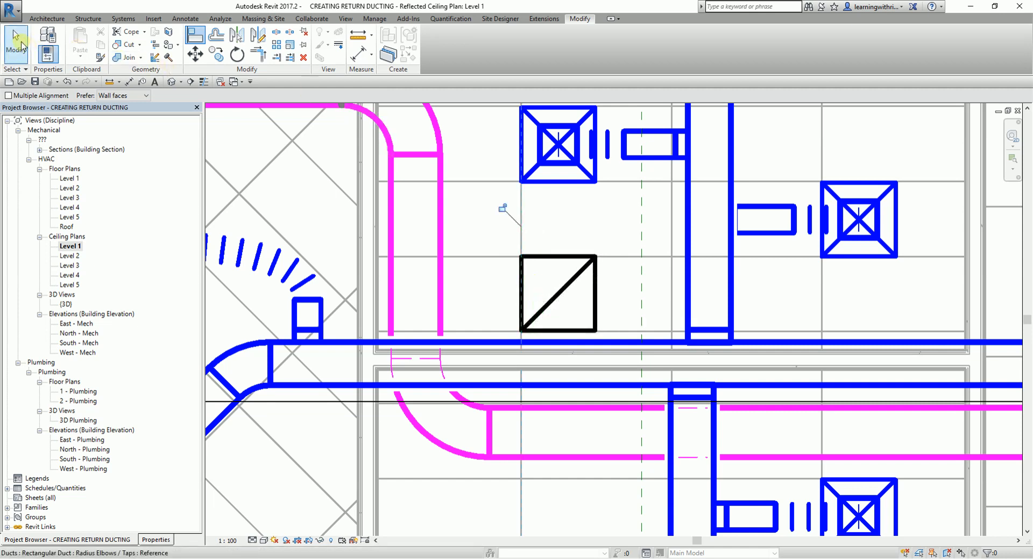
left_click(21, 44)
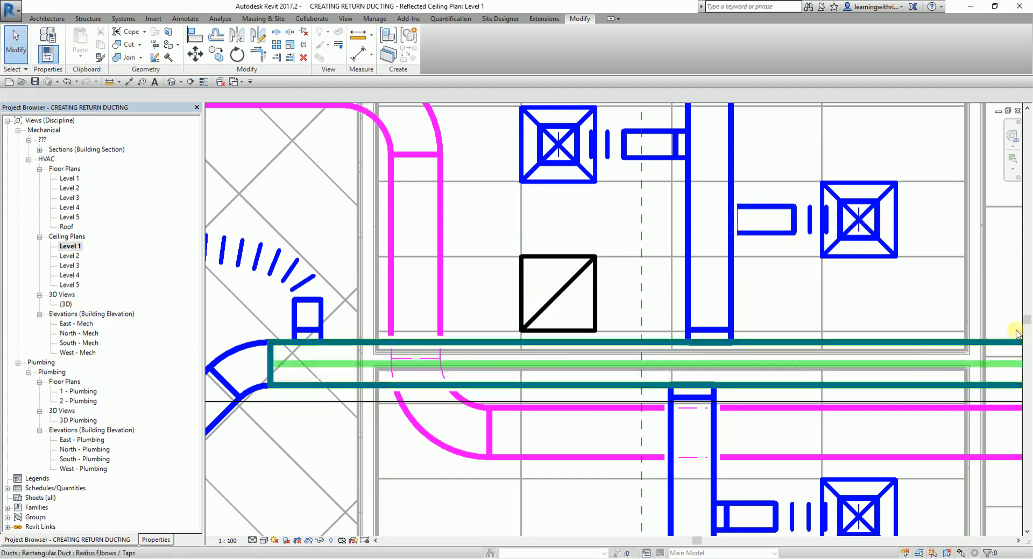
- Draw a 400 x 350 branch stub about 340 mm long at 4067 mm offset, east from the return duct's north-south run beside the diffuser
scroll(566, 266, "down", 2)
middle_click_drag(450, 243, 562, 288)
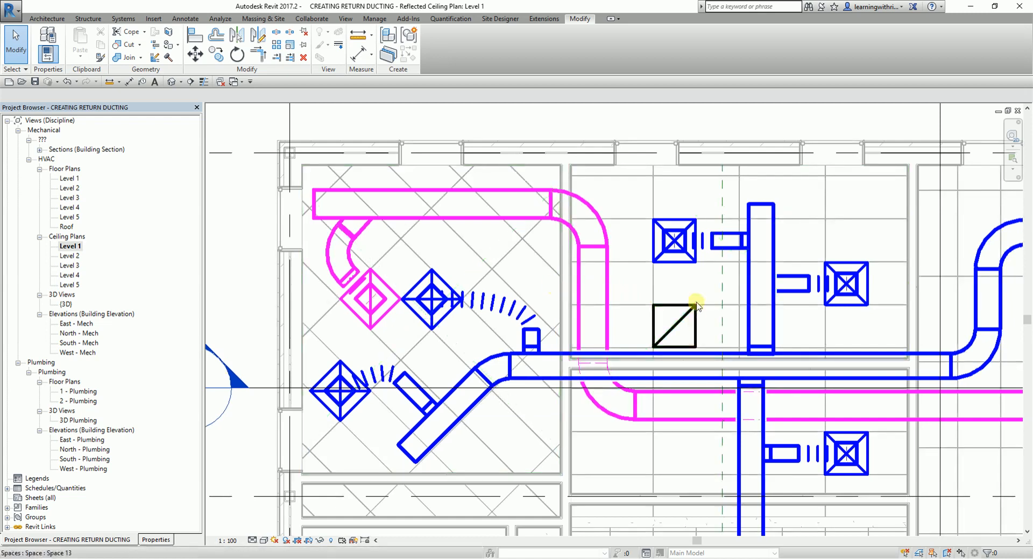
scroll(650, 273, "up", 3)
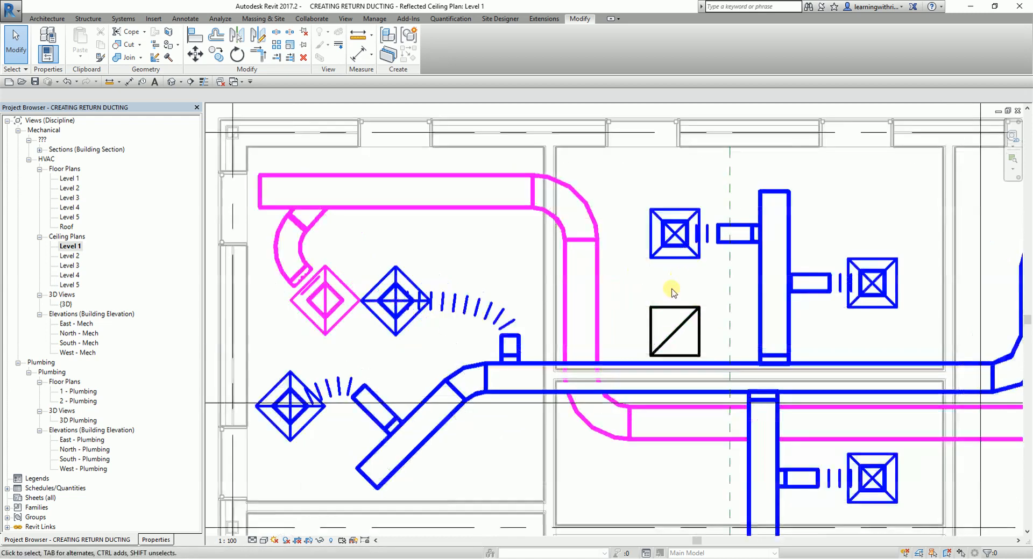
left_click(560, 292)
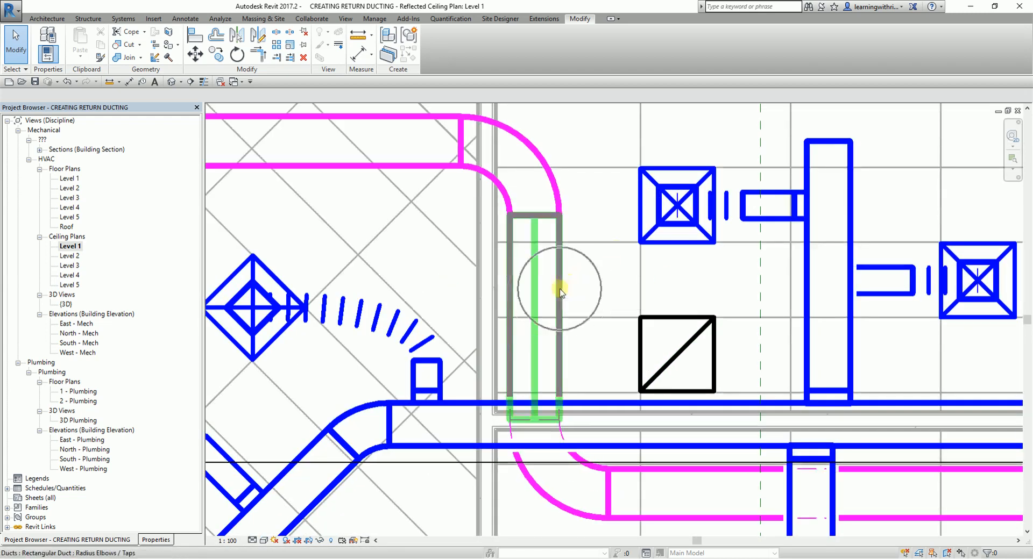
right_click(560, 293)
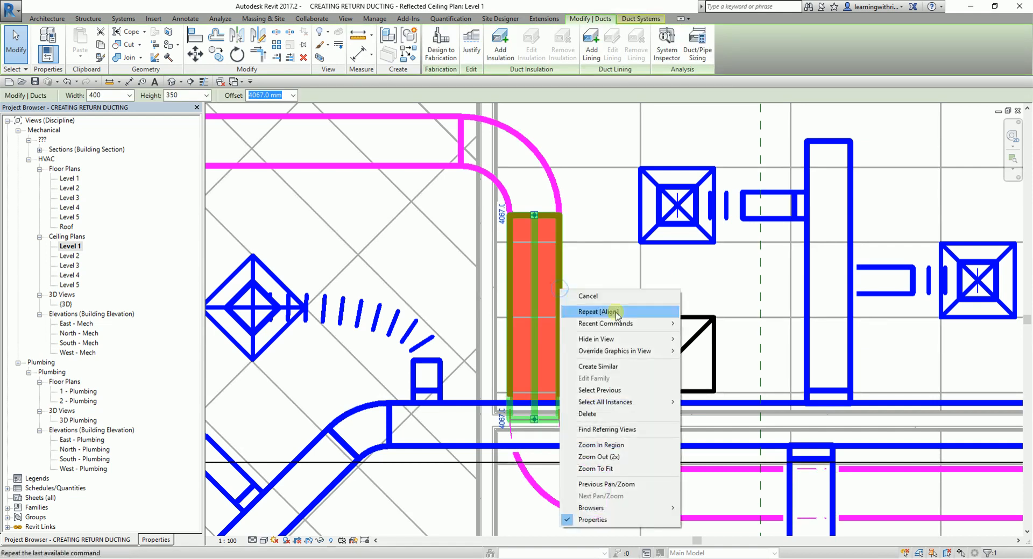
left_click(609, 367)
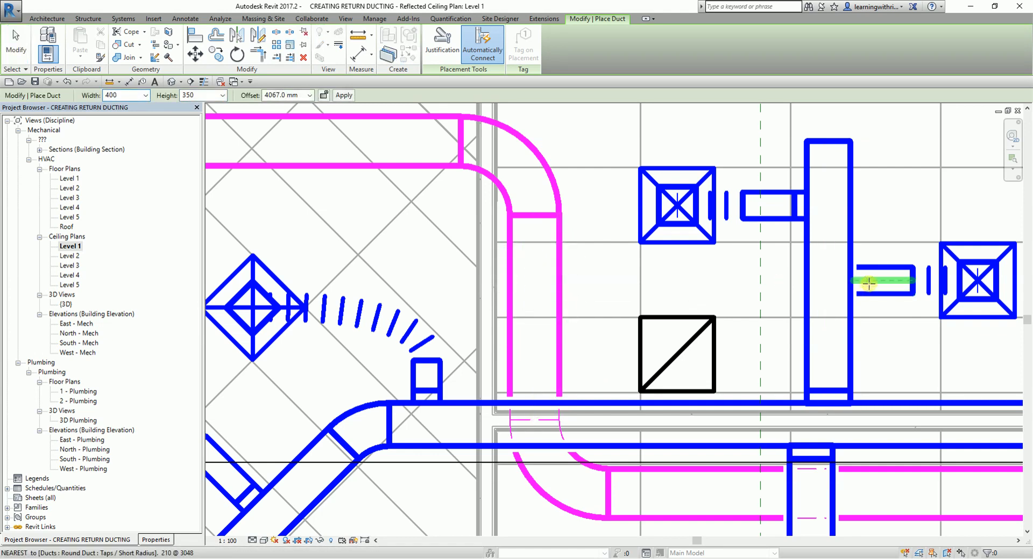
left_click(533, 280)
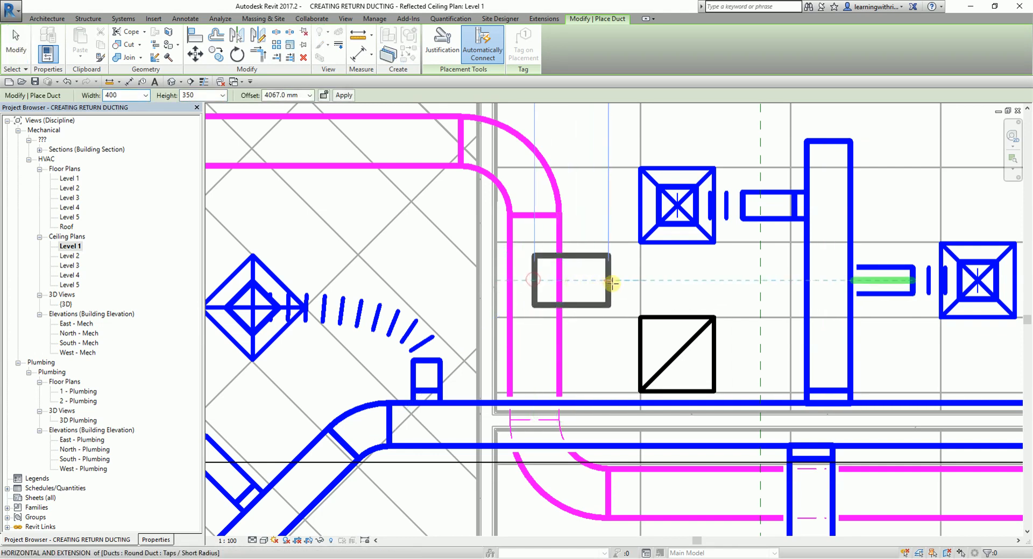
left_click(616, 282)
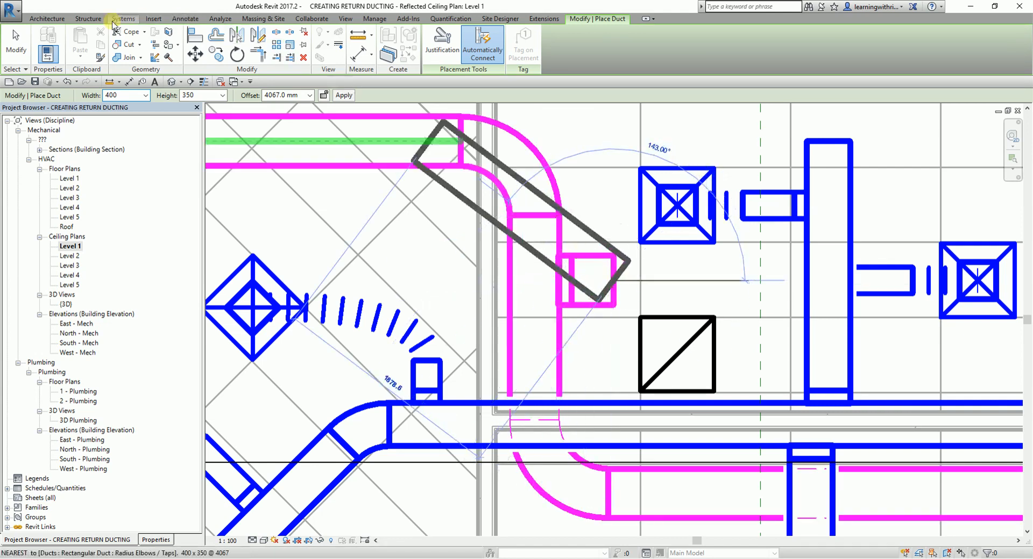
left_click(16, 44)
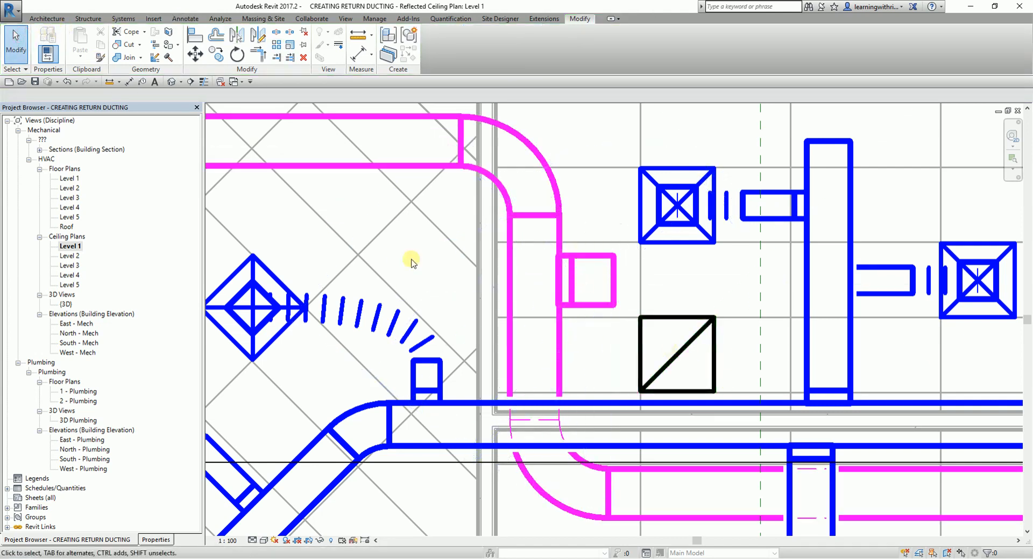
- Draw a 400 mm diameter flex duct from the stub's open end to the centre of the unconnected return diffuser
left_click(123, 19)
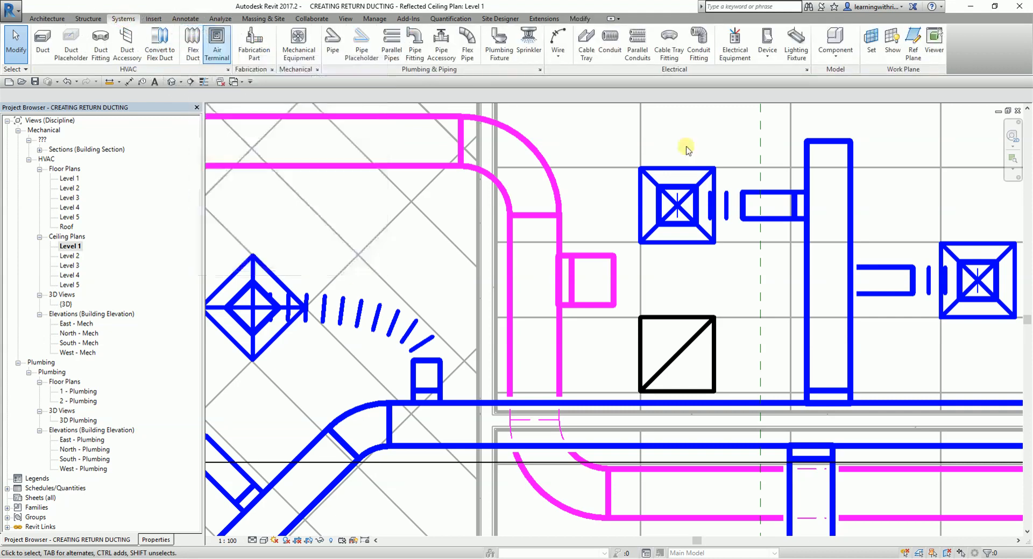
left_click(614, 282)
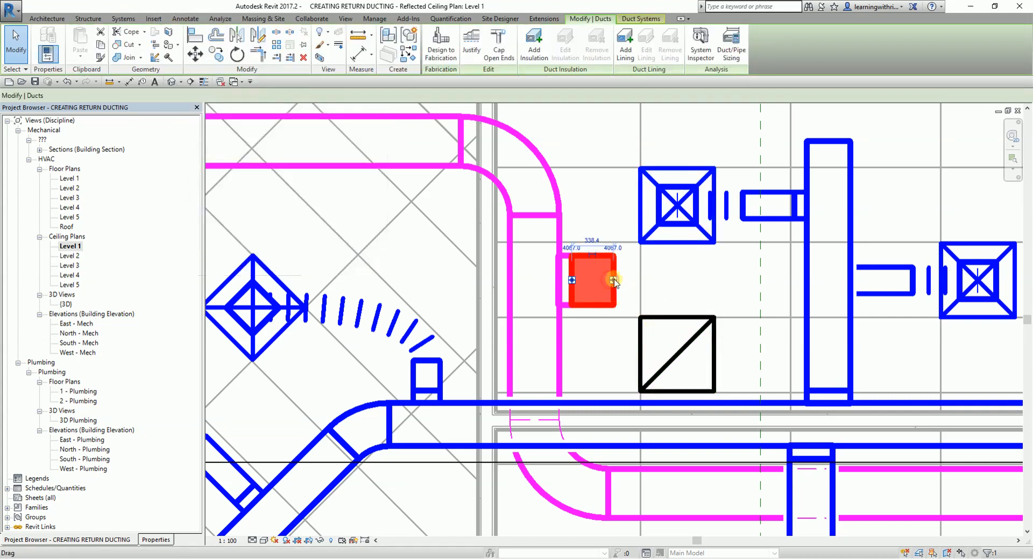
right_click(615, 282)
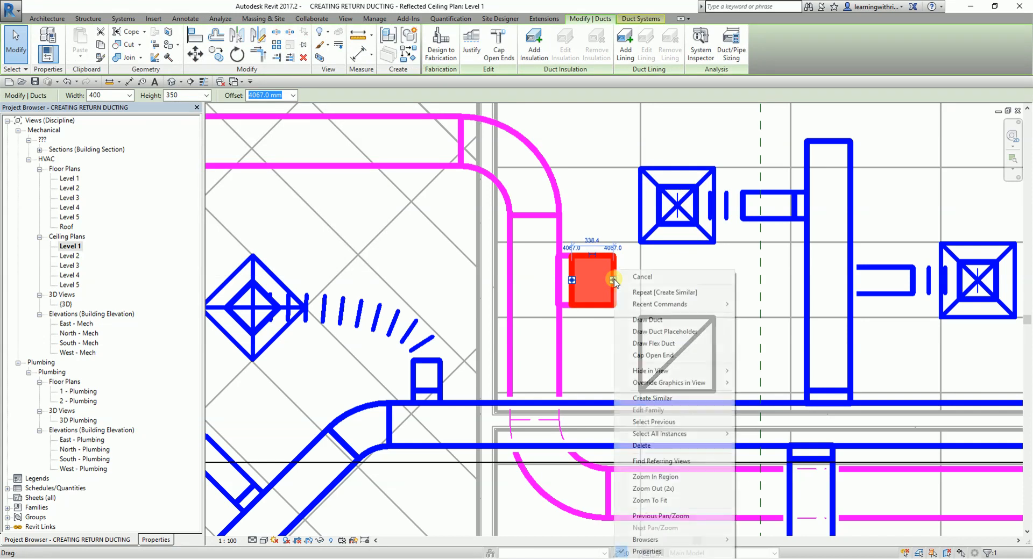
left_click(660, 344)
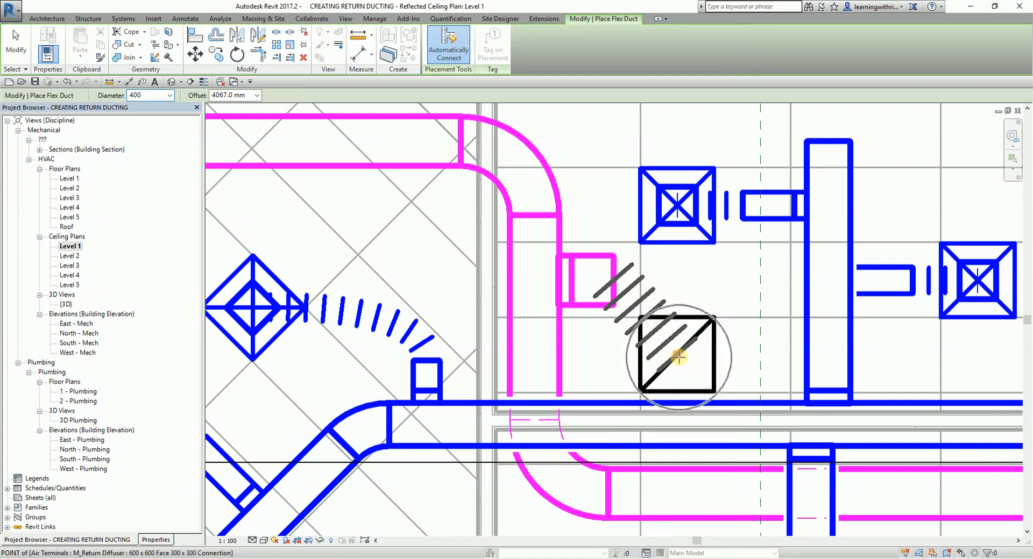
left_click(678, 356)
key("Escape")
key("Escape")
- Draw a 400 x 350 return branch at 4067 mm offset south from the east-west return main, ending level with the parallel supply branch's south end
scroll(683, 318, "down", 3)
middle_click_drag(778, 319, 638, 247)
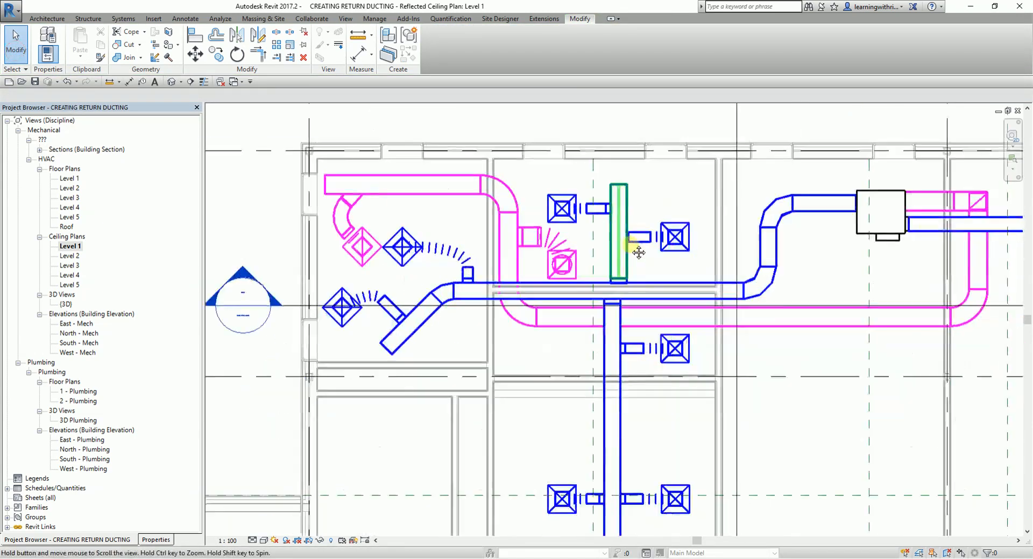
scroll(664, 251, "down", 1)
middle_click_drag(805, 318, 742, 295)
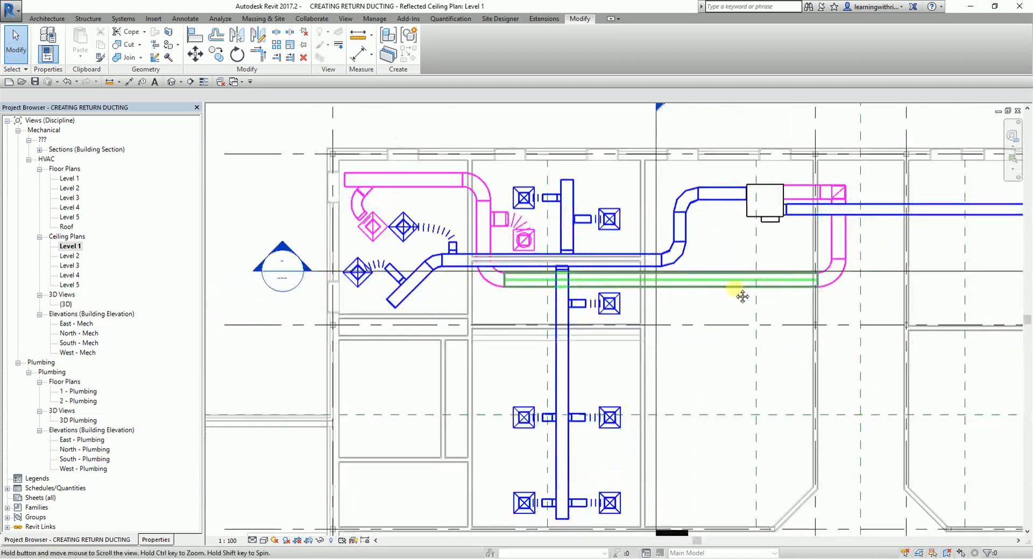
scroll(722, 294, "down", 1)
middle_click_drag(761, 364, 698, 258)
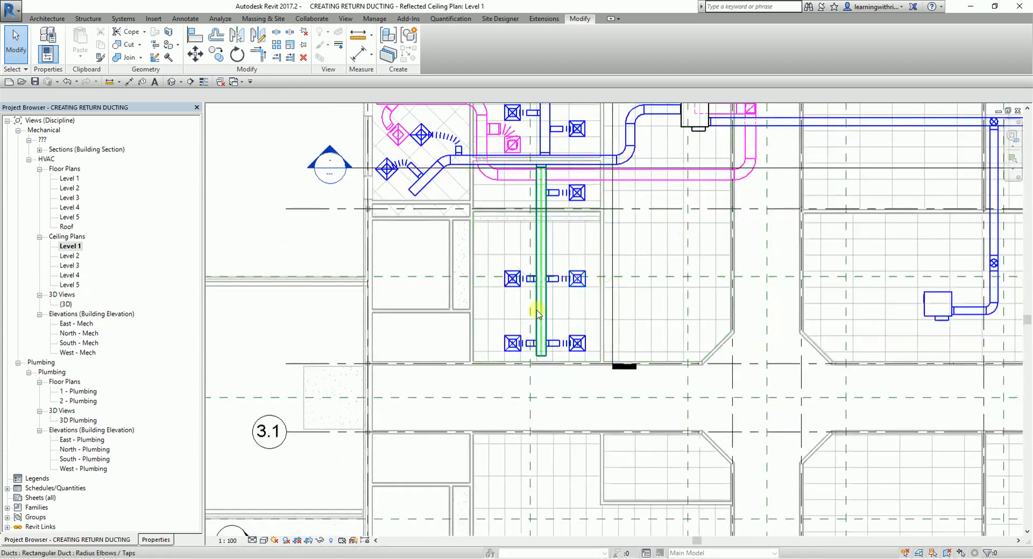
middle_click_drag(563, 317, 554, 361)
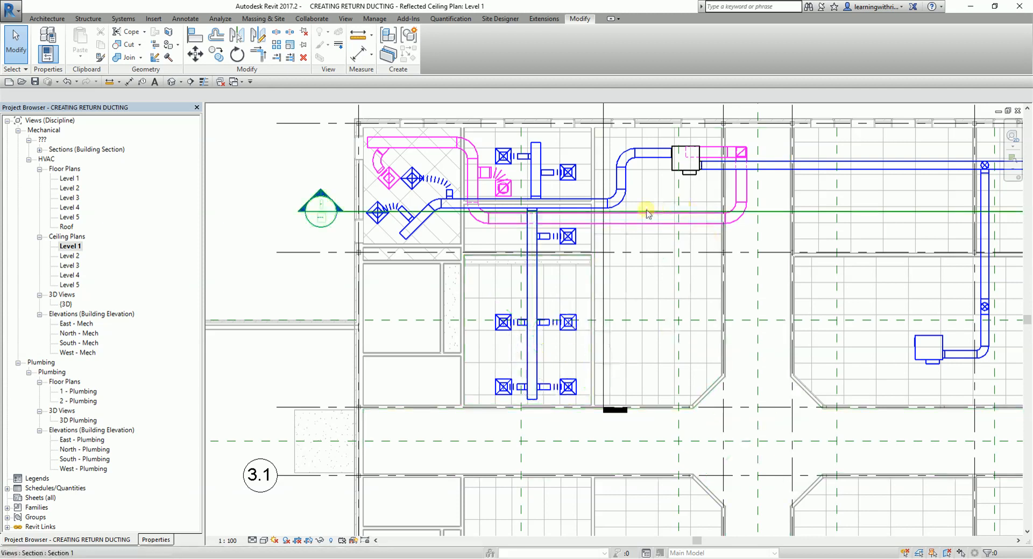
left_click(626, 227)
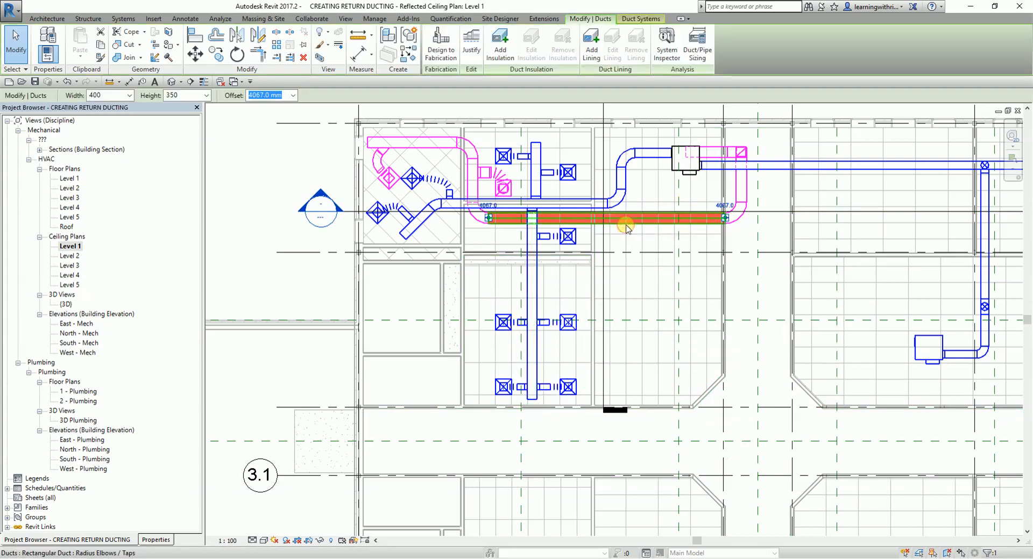
right_click(628, 228)
left_click(669, 302)
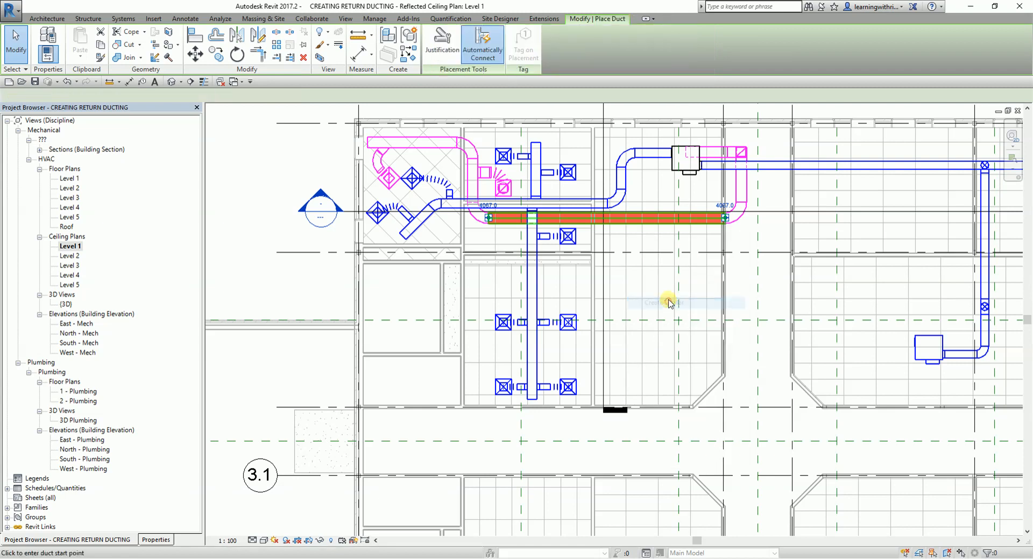
scroll(628, 272, "up", 1)
scroll(624, 253, "up", 1)
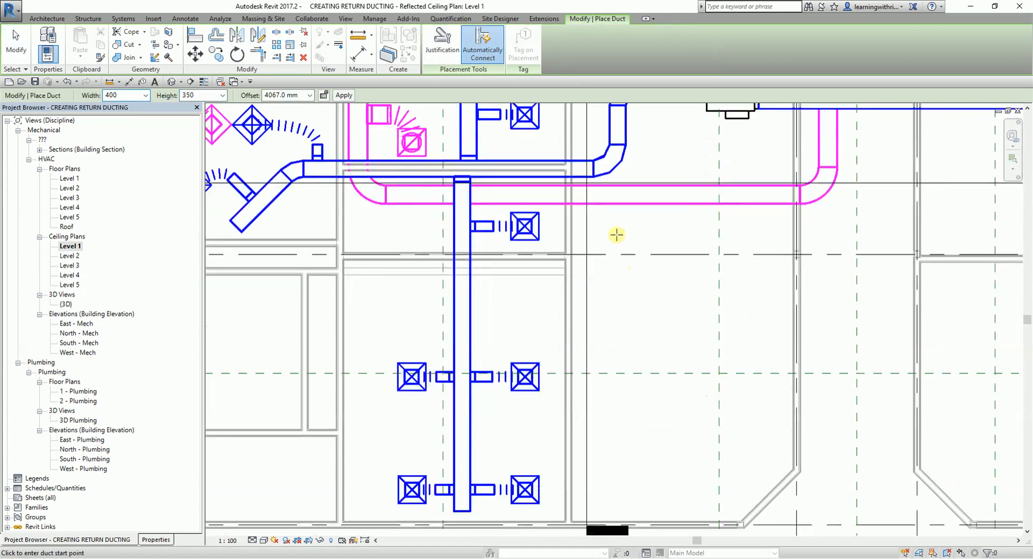
left_click(611, 194)
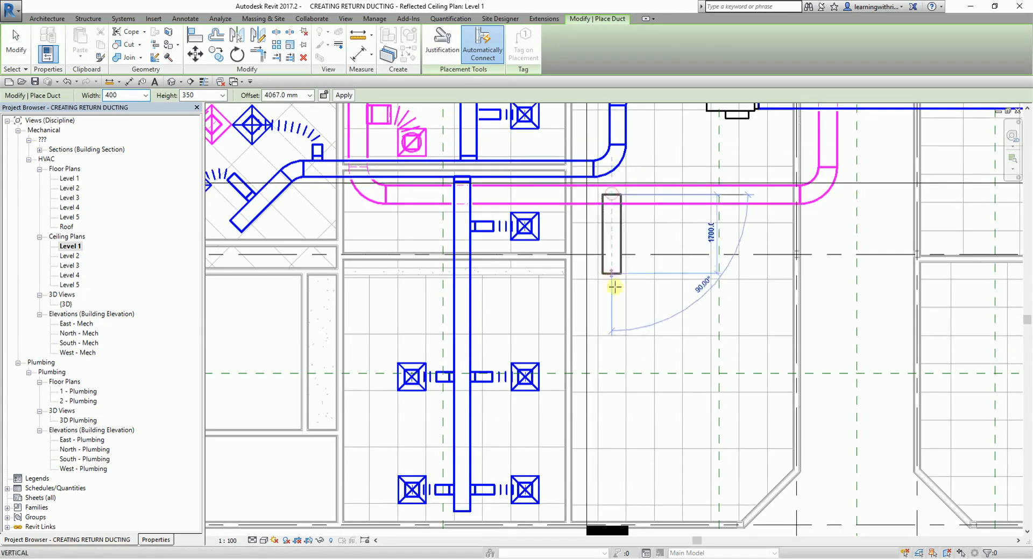
middle_click_drag(619, 368, 620, 274)
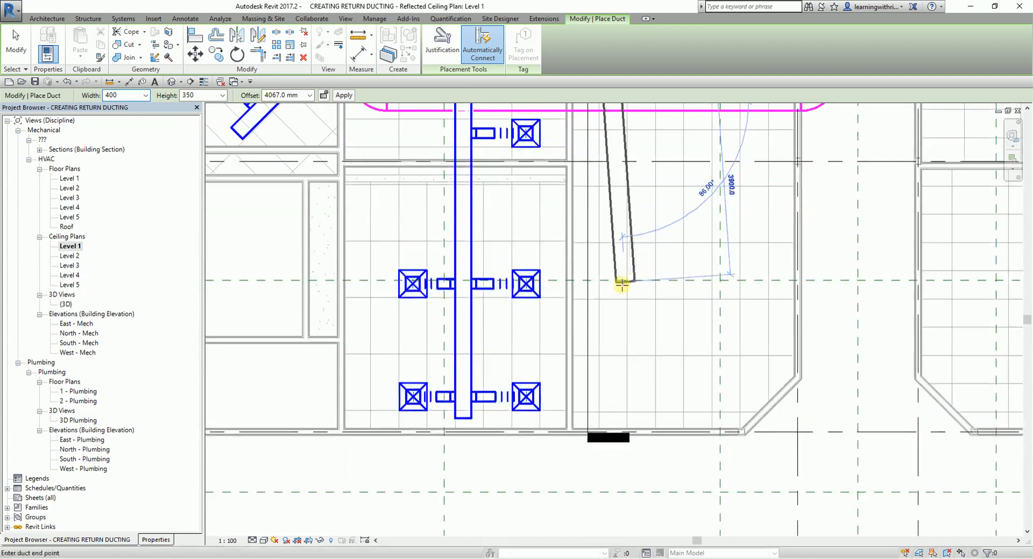
left_click(610, 356)
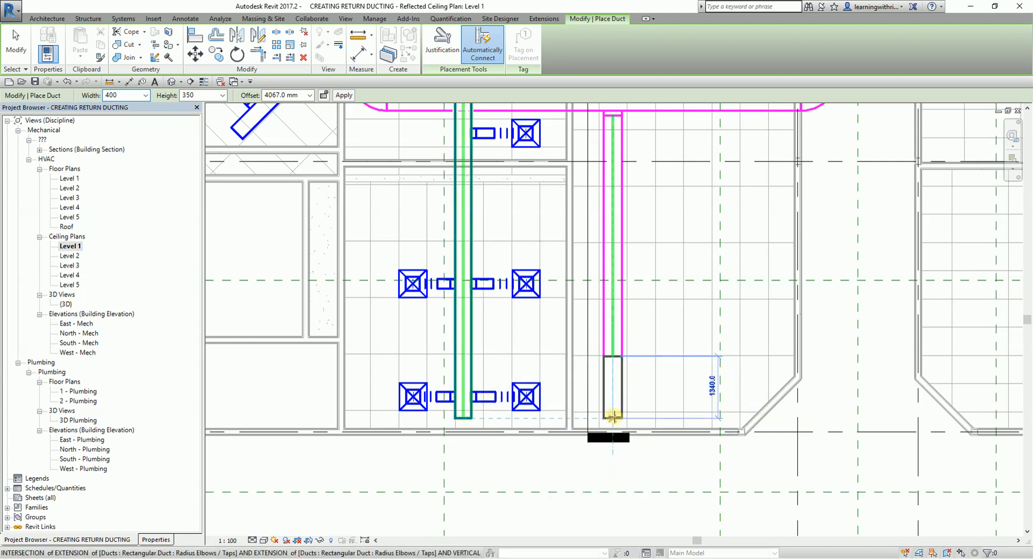
left_click(613, 416)
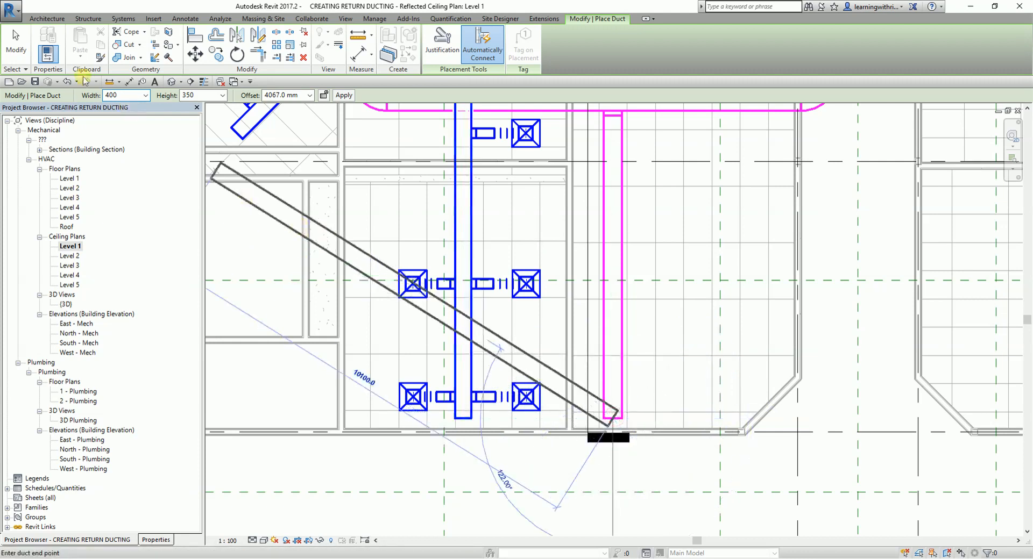
left_click(19, 58)
- Place a matching 600 x 600 return diffuser in the room west of the new branch, centred in line between its two eastern supply diffusers
scroll(507, 273, "down", 1)
middle_click_drag(502, 237, 535, 312)
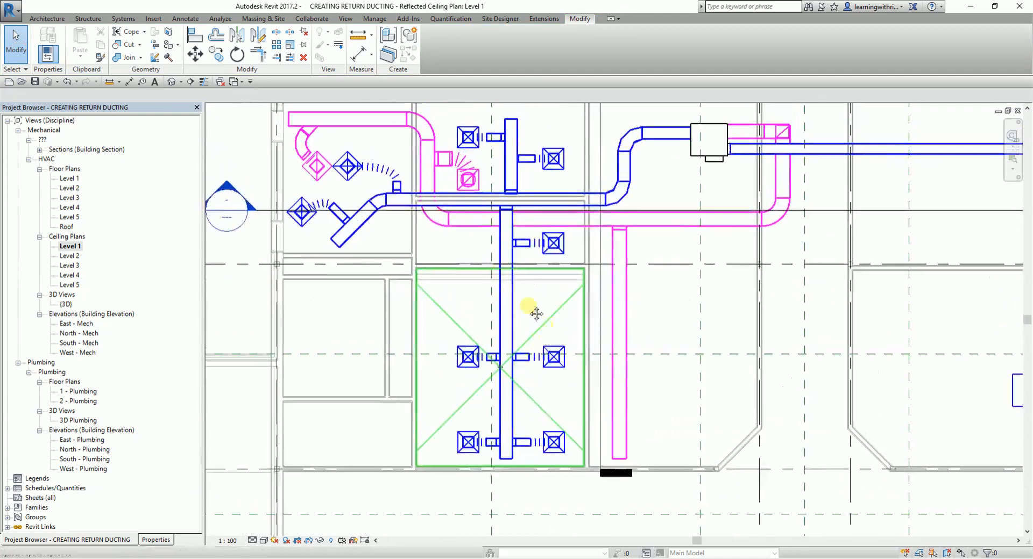
scroll(470, 183, "up", 3)
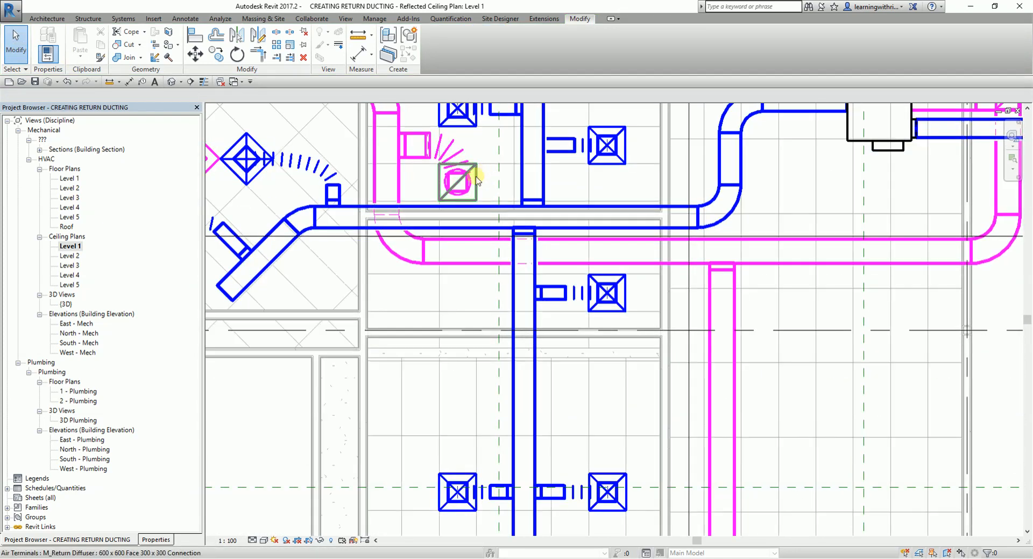
left_click(477, 181)
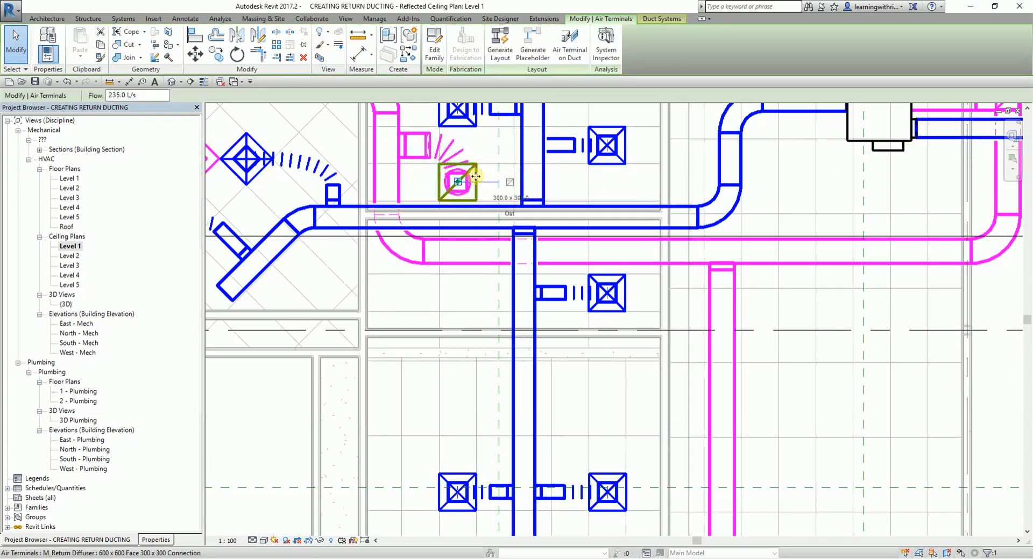
right_click(476, 181)
left_click(512, 254)
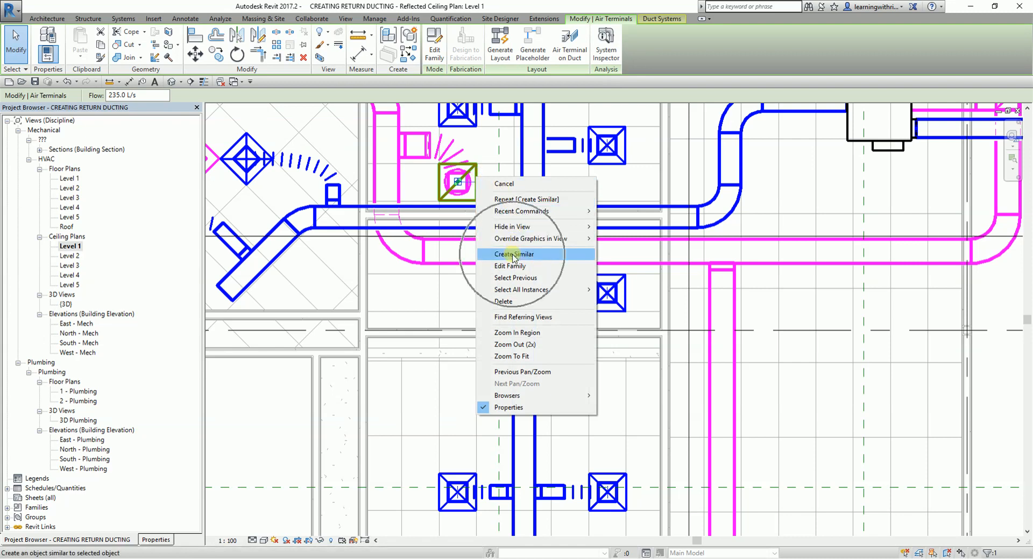
scroll(567, 350, "down", 2)
middle_click_drag(645, 378, 636, 163)
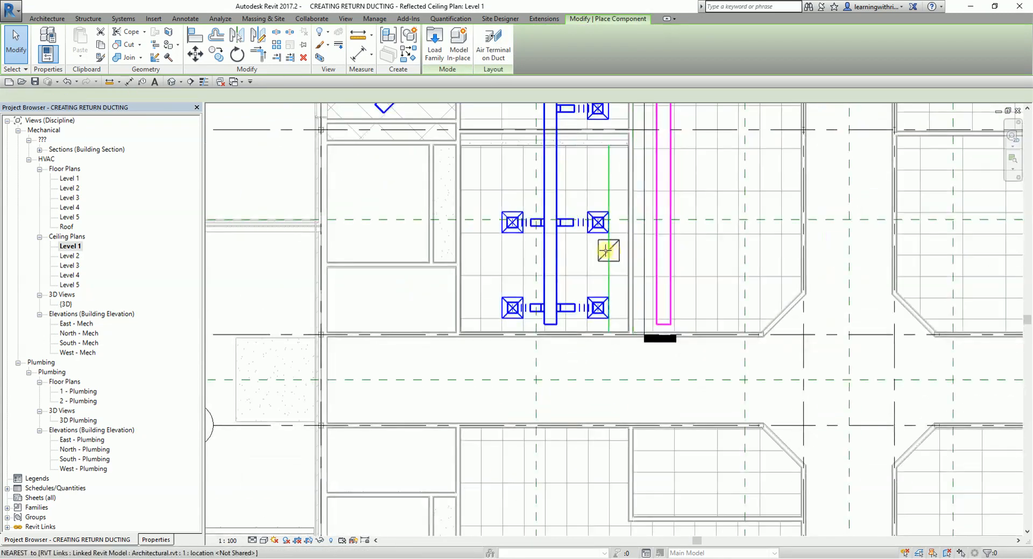
scroll(576, 273, "up", 3)
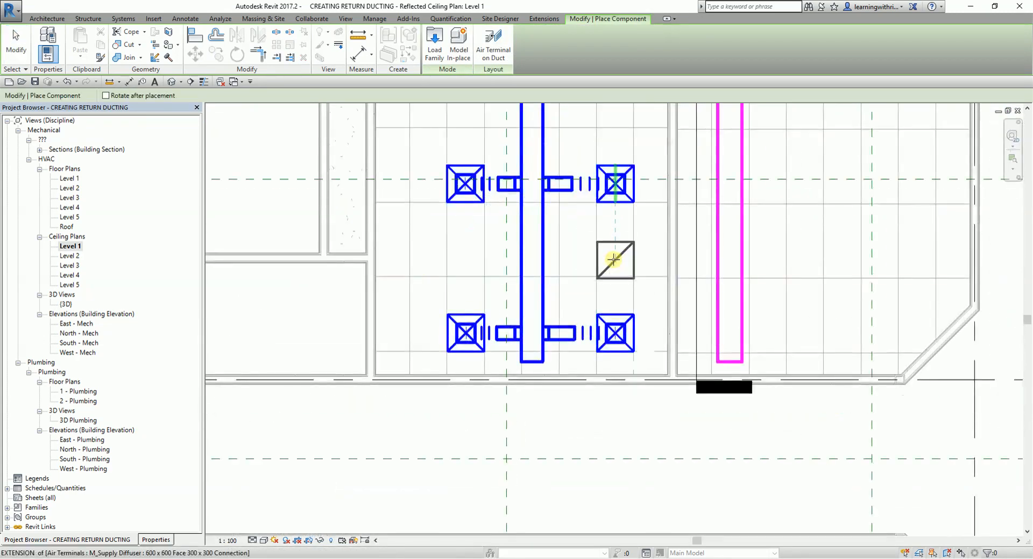
left_click(613, 254)
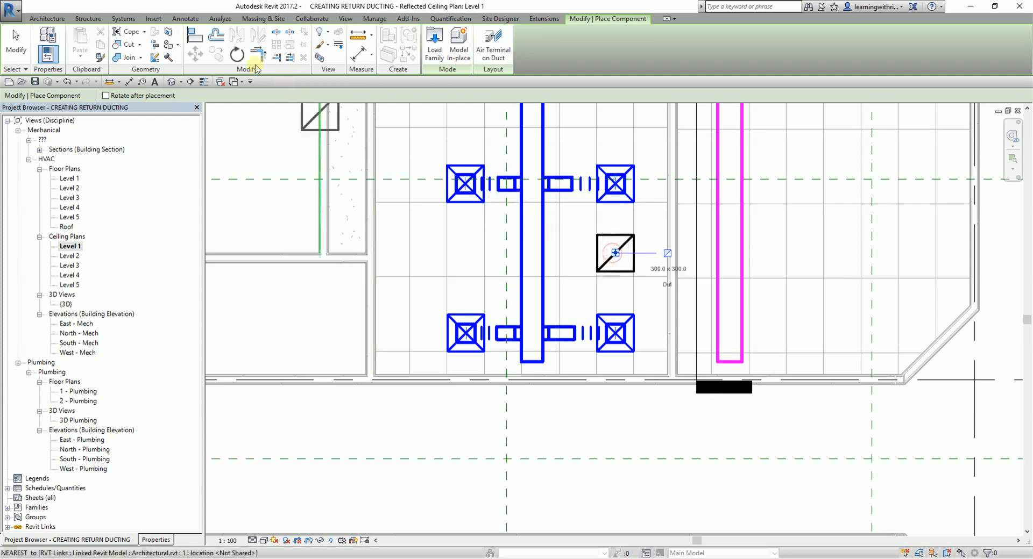
- Align the new return diffuser's south edge with the east-west ceiling grid line just below it
left_click(198, 37)
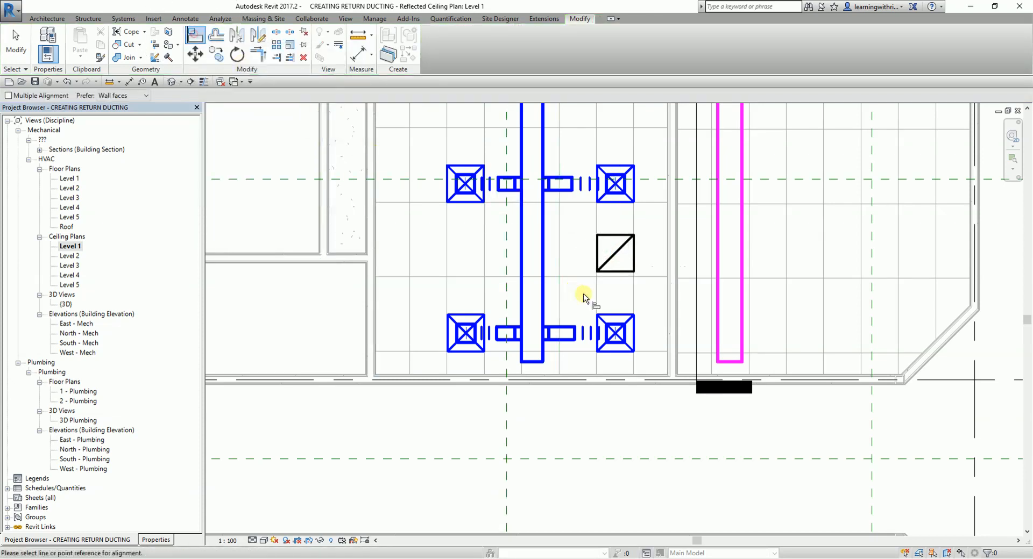
scroll(592, 275, "up", 2)
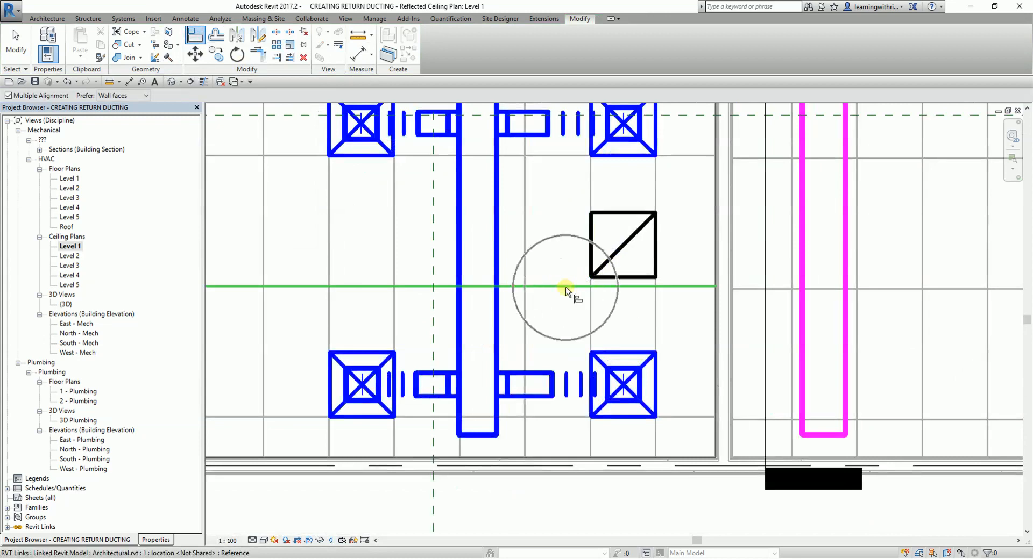
left_click(565, 287)
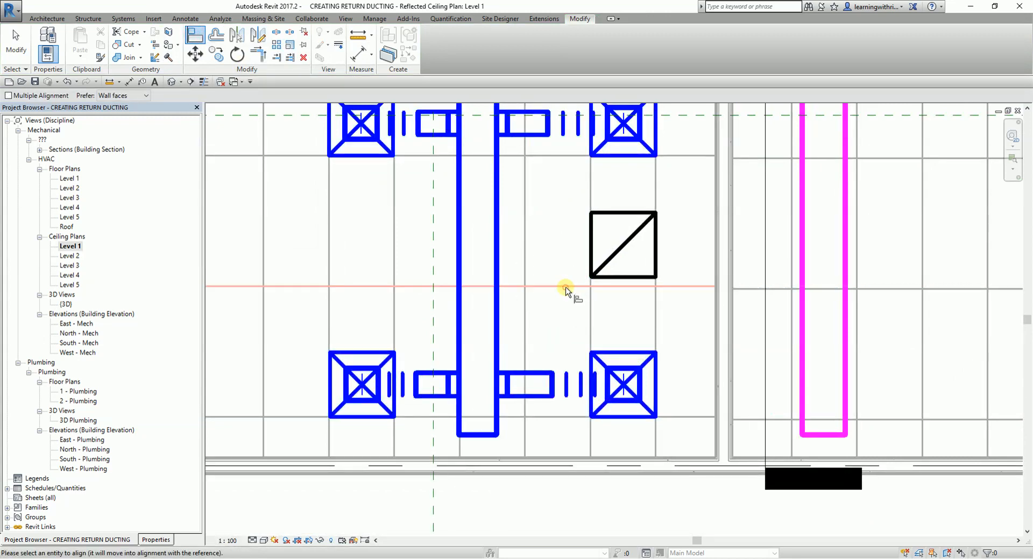
left_click(622, 279)
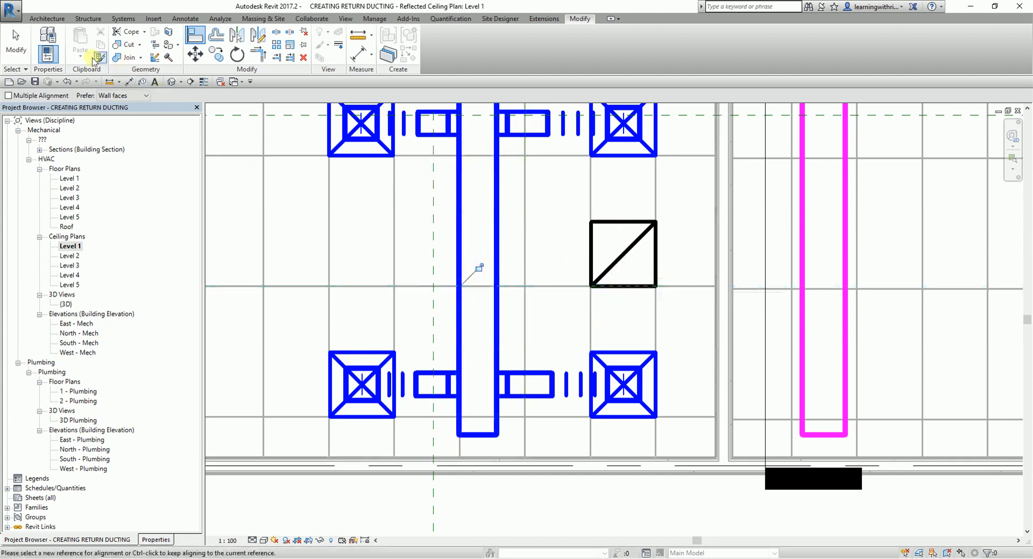
left_click(16, 48)
- Connect the new return diffuser into the north-south return branch duct to its east
scroll(666, 286, "down", 3)
scroll(556, 333, "up", 1)
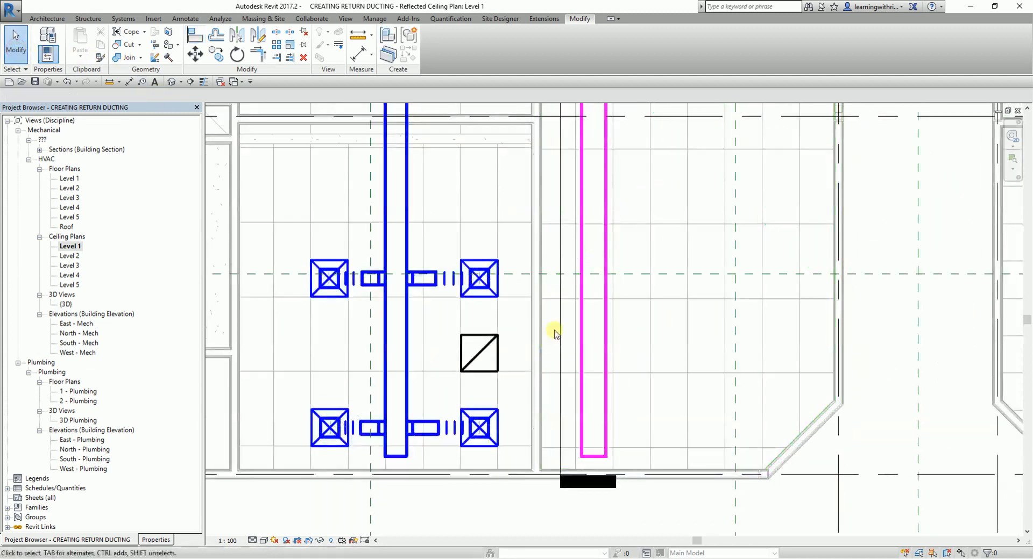
scroll(572, 339, "up", 1)
scroll(569, 323, "down", 2)
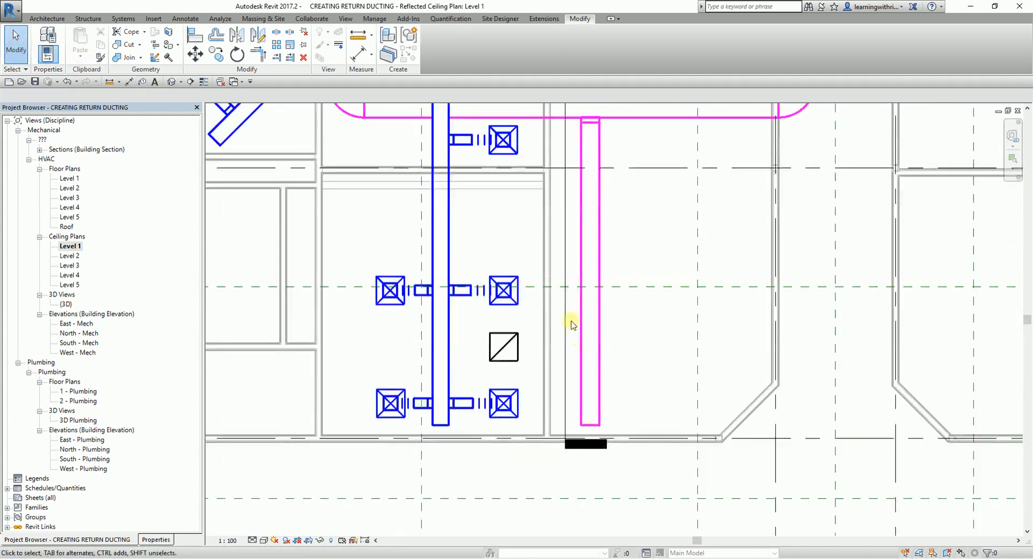
scroll(595, 328, "up", 1)
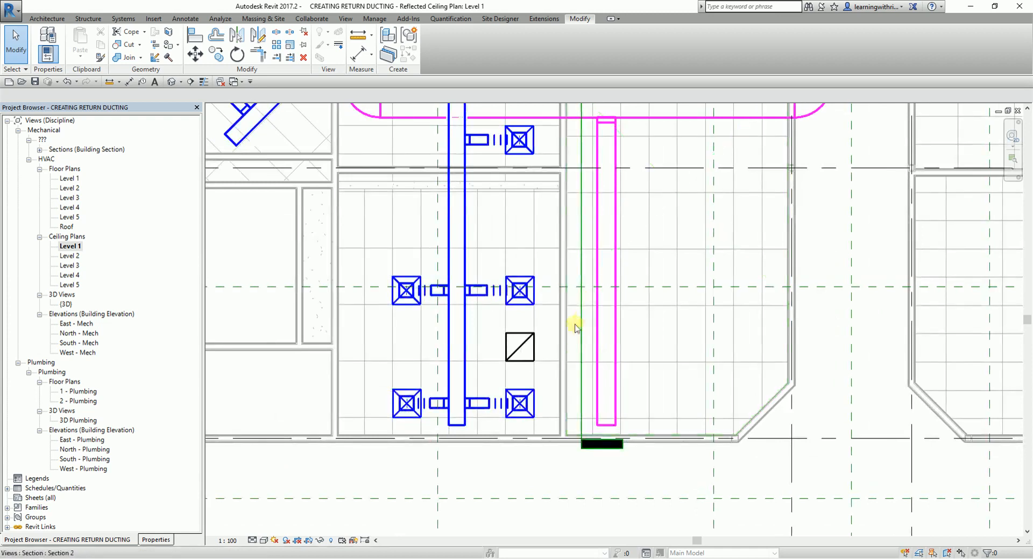
left_click(523, 348)
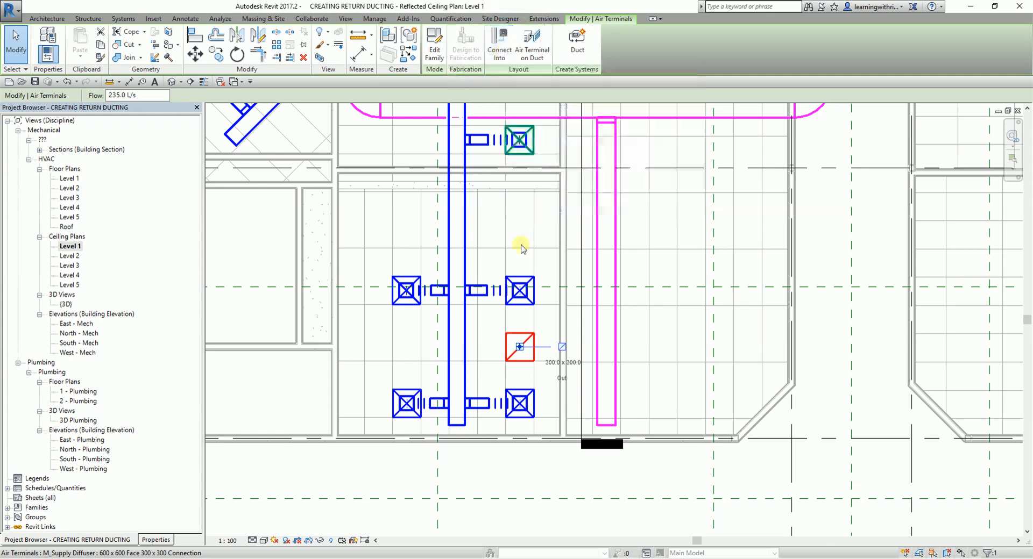
left_click(504, 51)
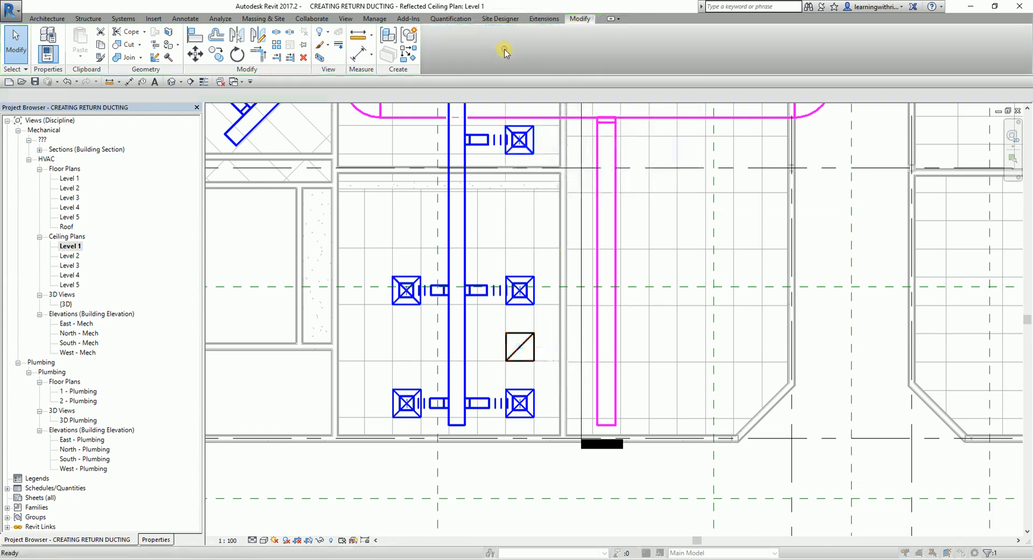
left_click(617, 338)
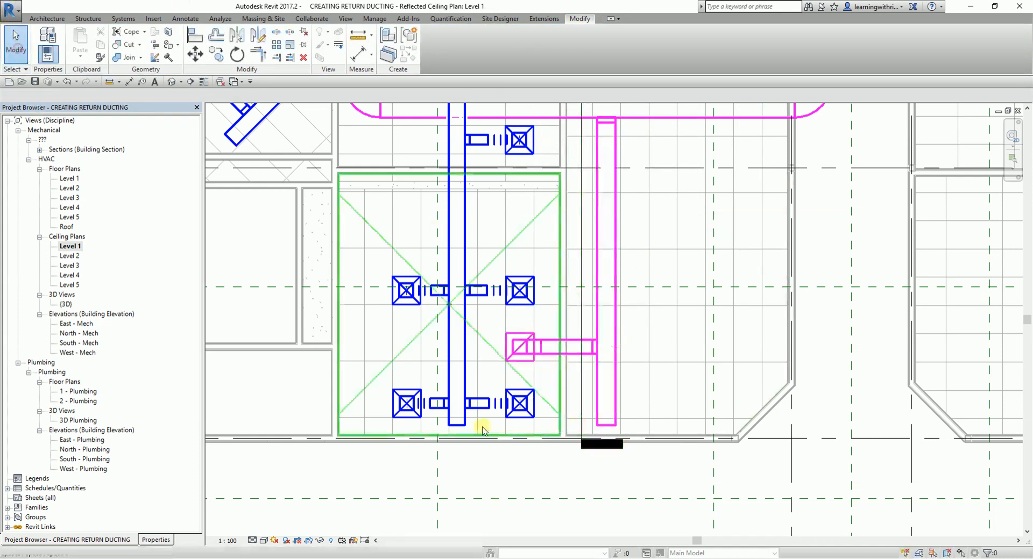
- Convert the rigid duct at the new return diffuser to flex duct with a maximum length of 1828.8 mm
scroll(491, 367, "up", 2)
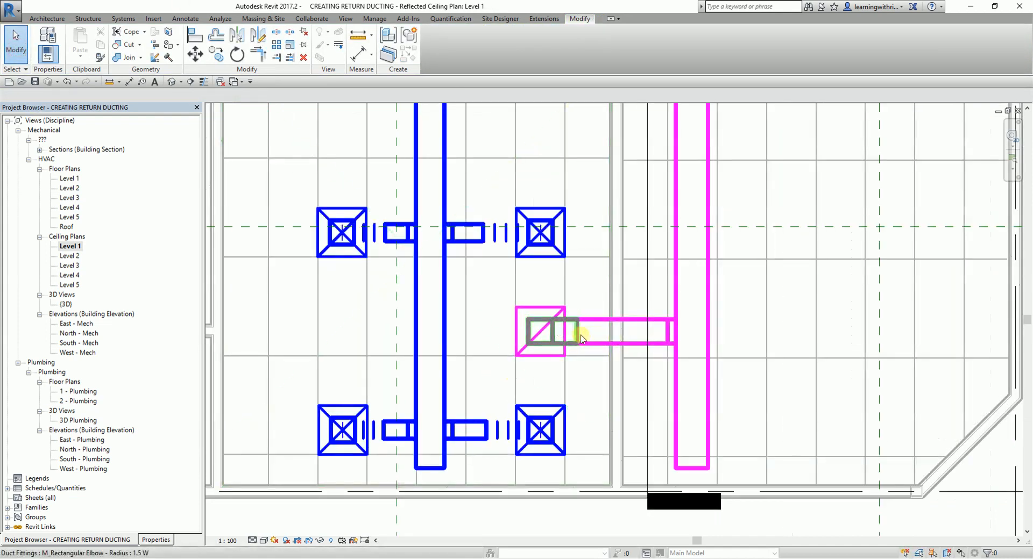
left_click(125, 19)
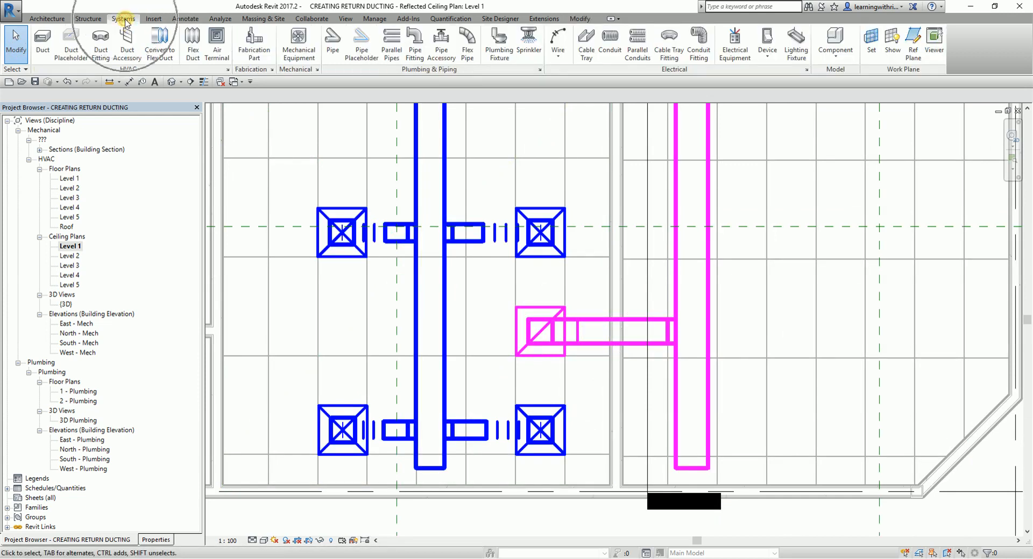
left_click(161, 51)
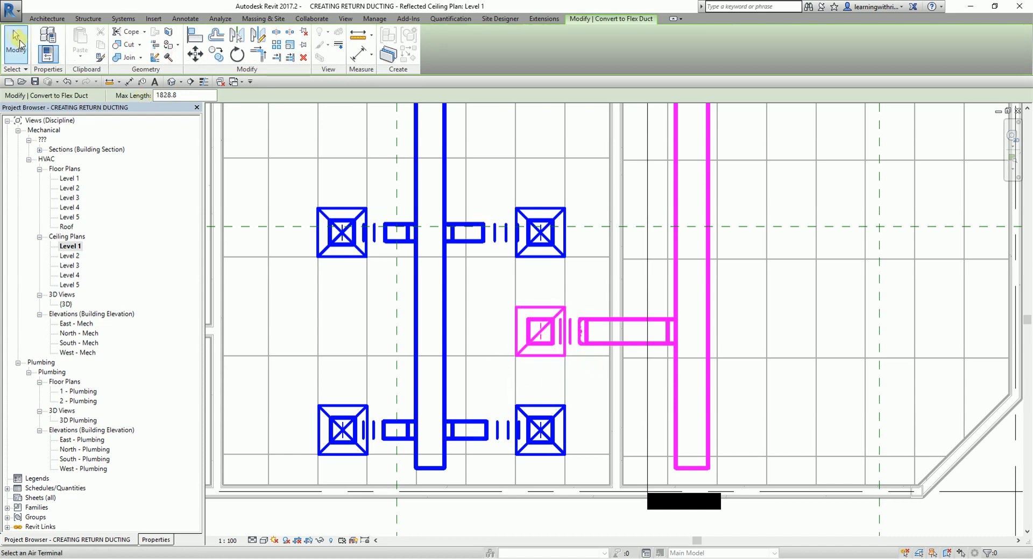
left_click(16, 48)
- Turn on thin lines and give the Level 1 ceiling plan a shaded visual style
scroll(700, 345, "down", 3)
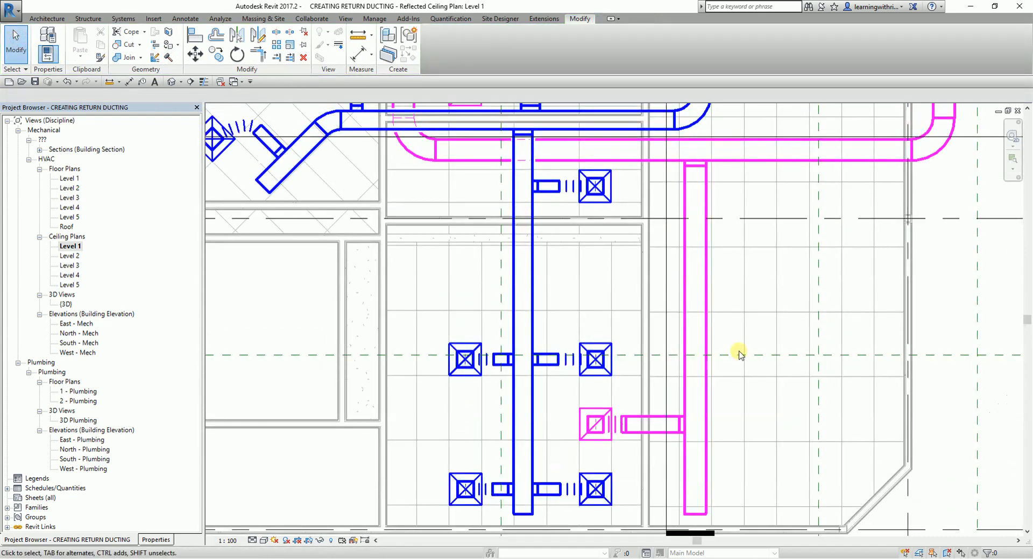
scroll(739, 355, "down", 4)
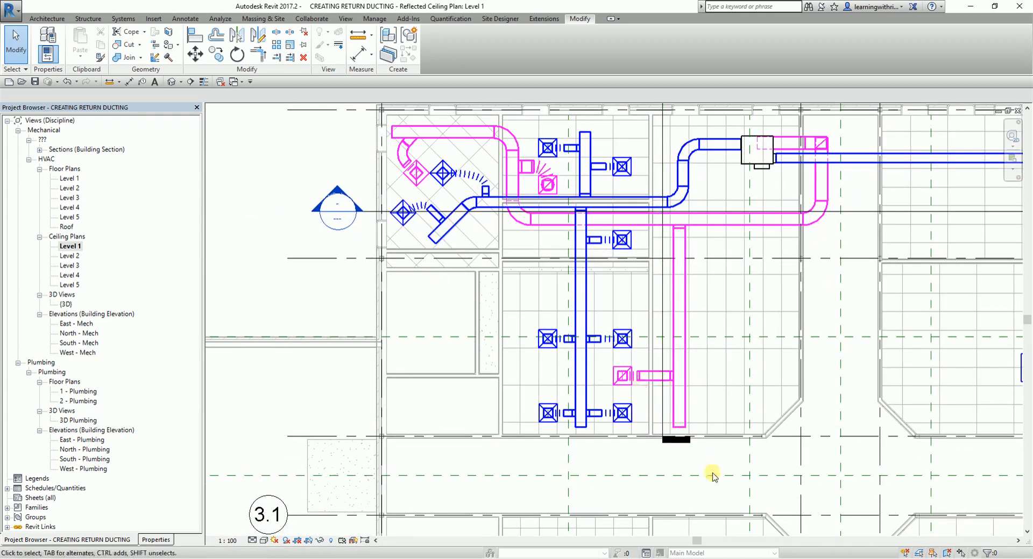
scroll(669, 425, "up", 3)
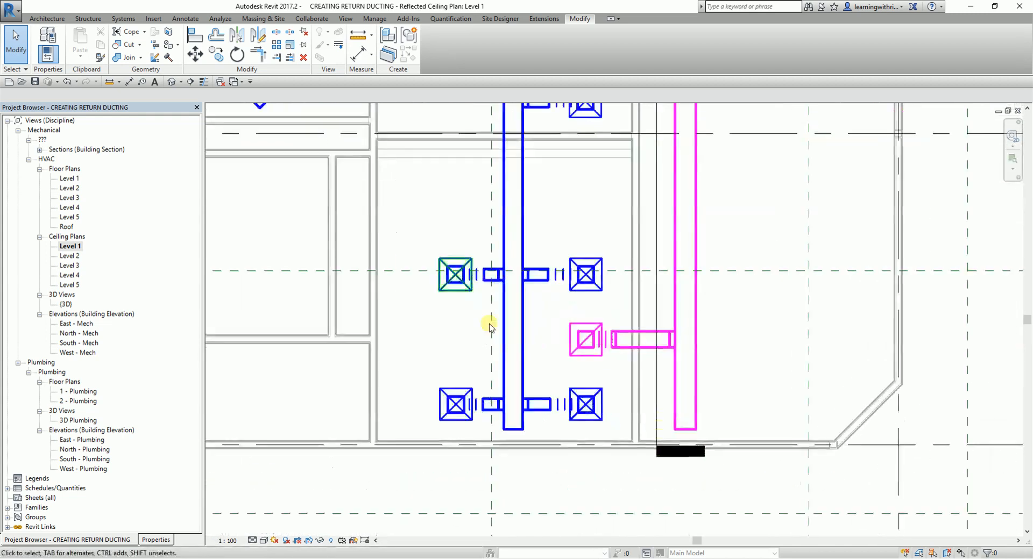
left_click(203, 81)
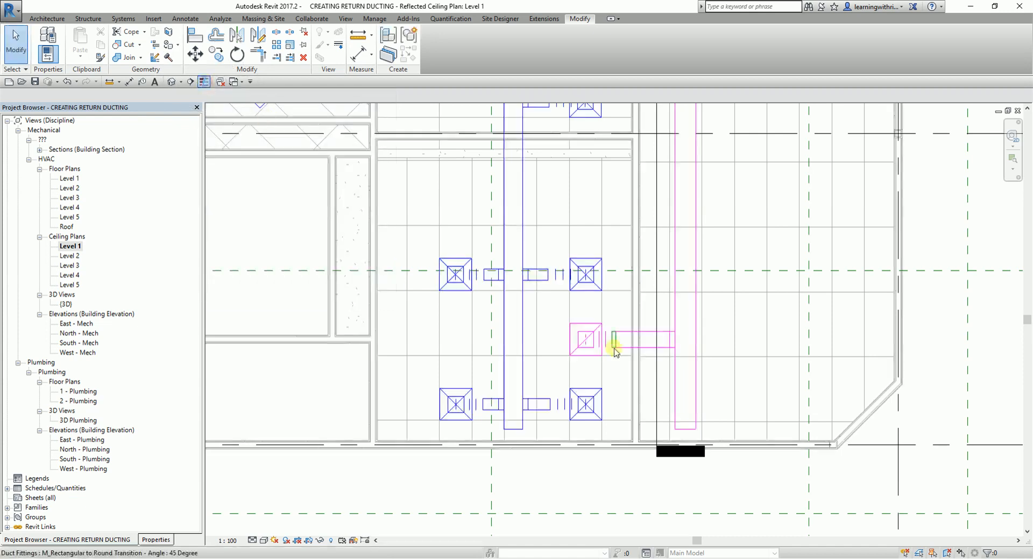
scroll(590, 299, "down", 4)
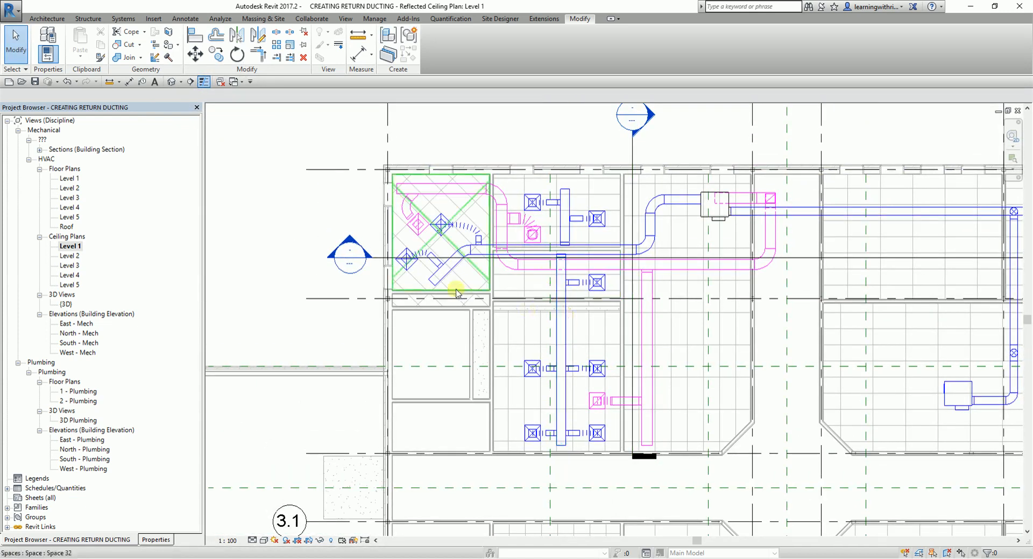
scroll(457, 291, "up", 1)
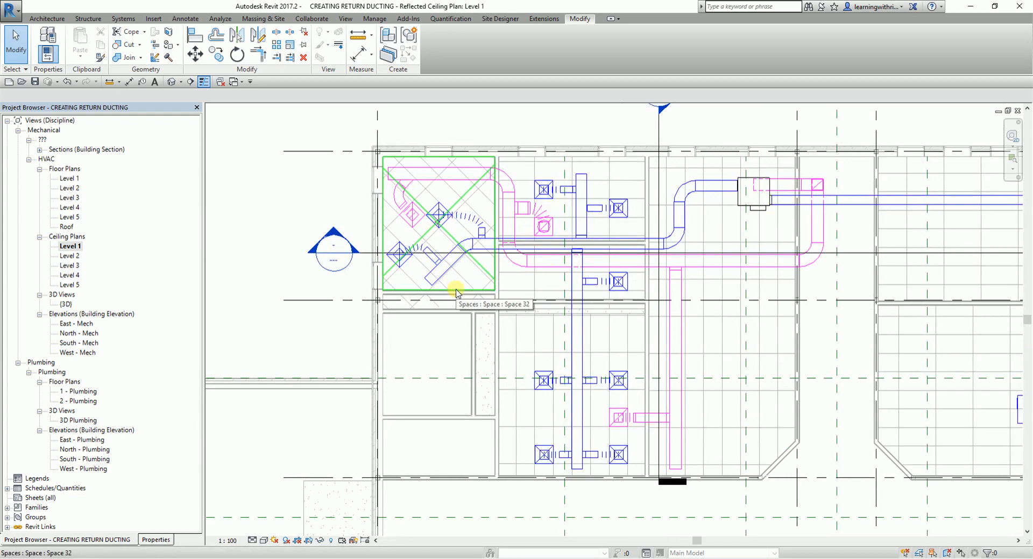
scroll(754, 242, "down", 2)
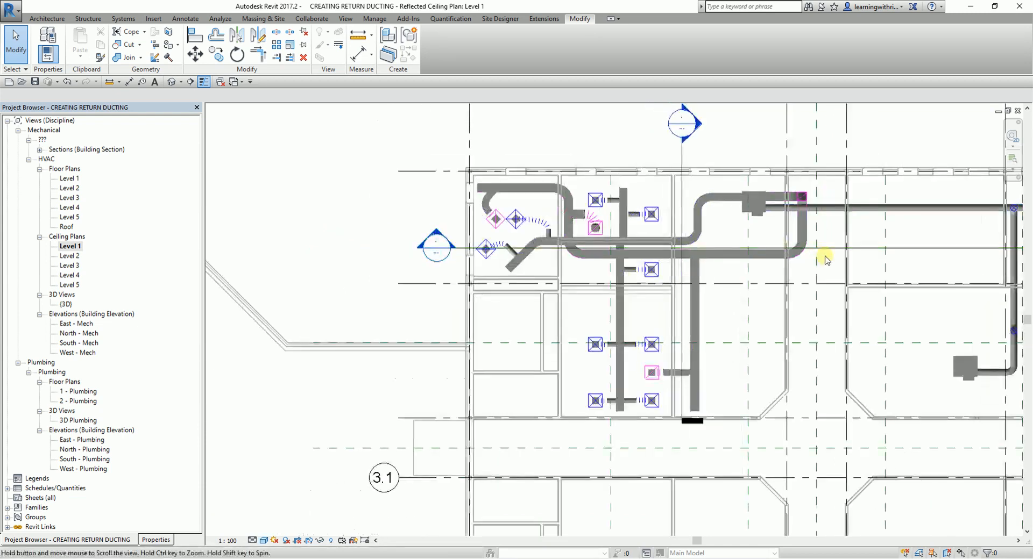
scroll(769, 264, "up", 1)
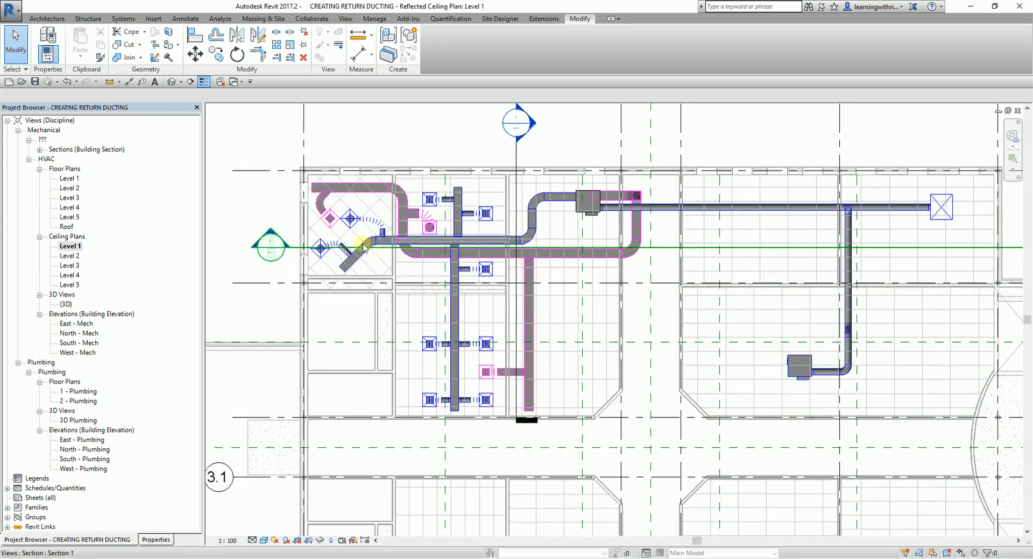
- Cap the open west end of the 400 x 350 return duct in the north-west room
scroll(299, 192, "up", 6)
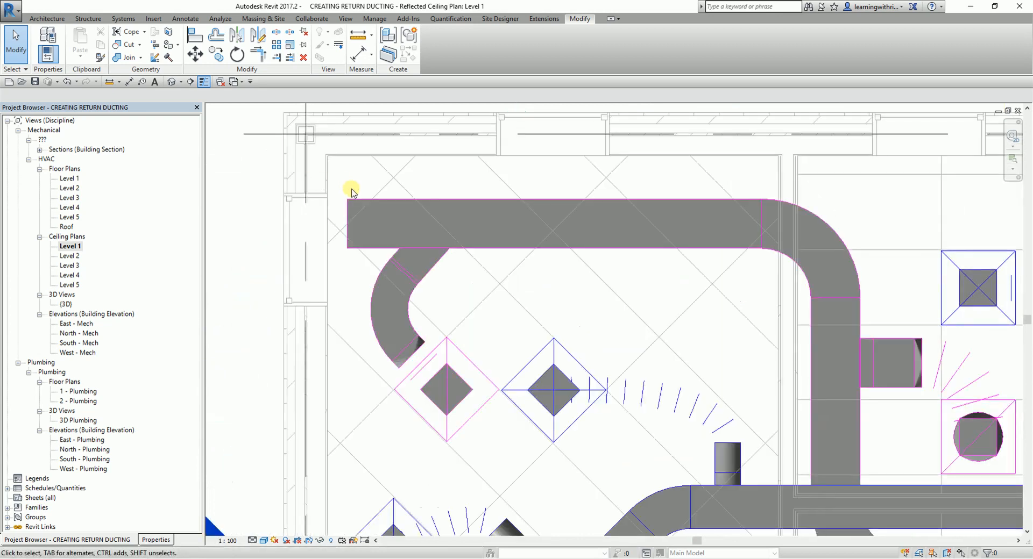
left_click(358, 199)
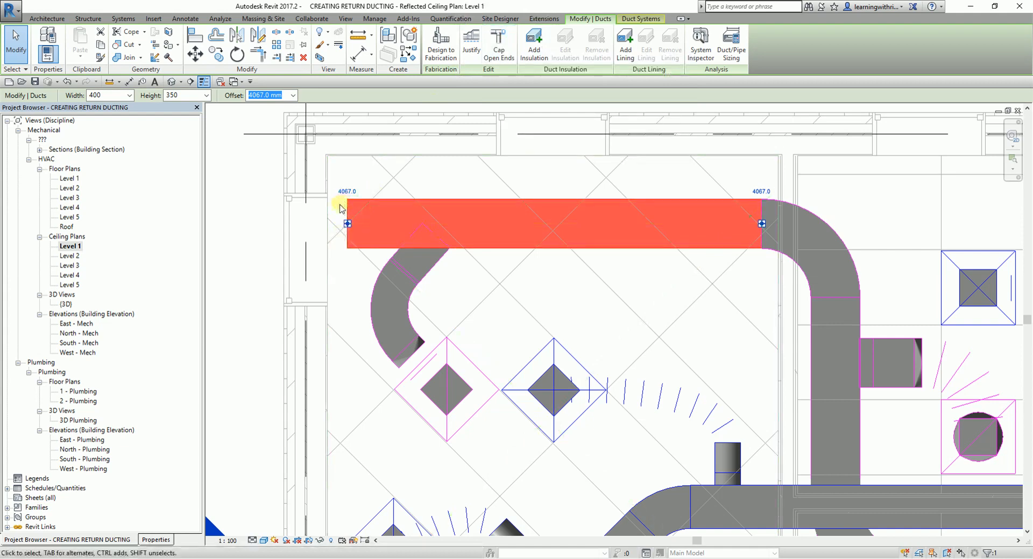
left_click(504, 51)
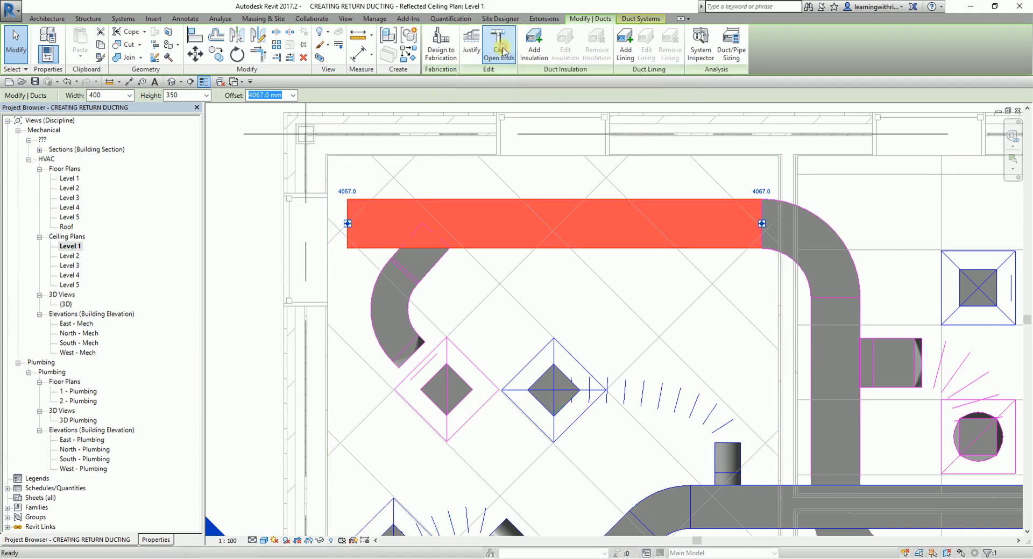
- Cap the open south ends of the north-south return branch and the parallel supply branch
scroll(532, 276, "down", 3)
middle_click_drag(659, 368, 401, 51)
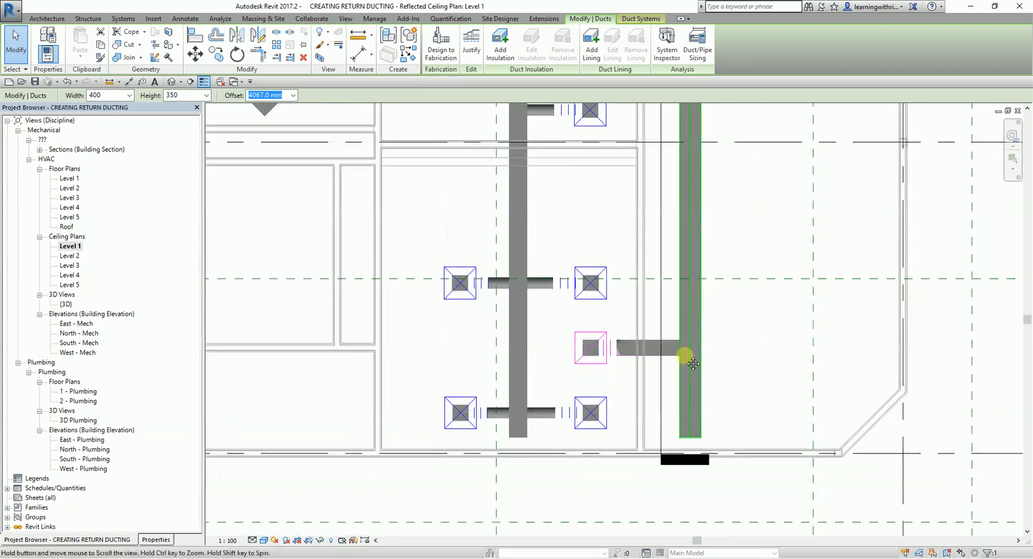
scroll(692, 387, "up", 3)
key("Escape")
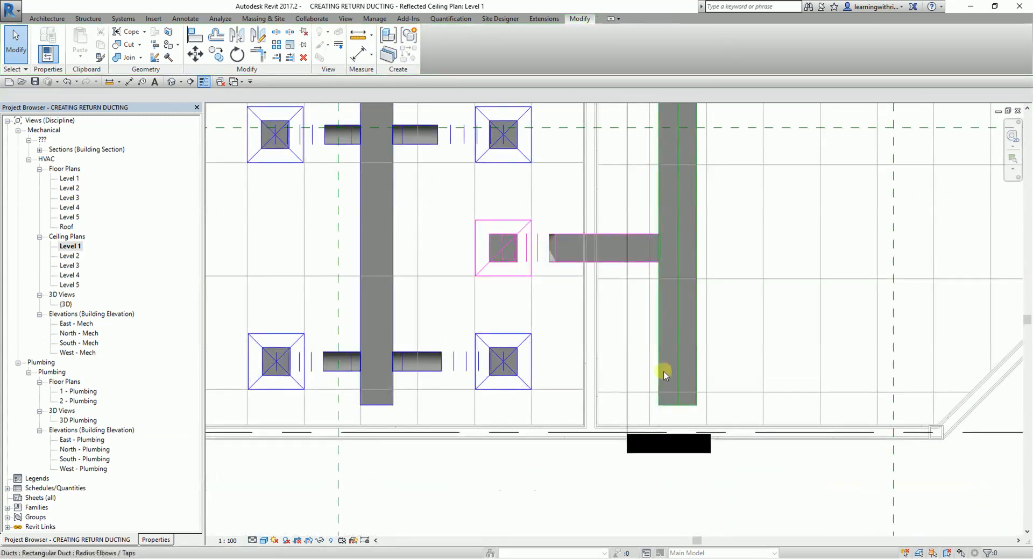
left_click(664, 373)
left_click(506, 53)
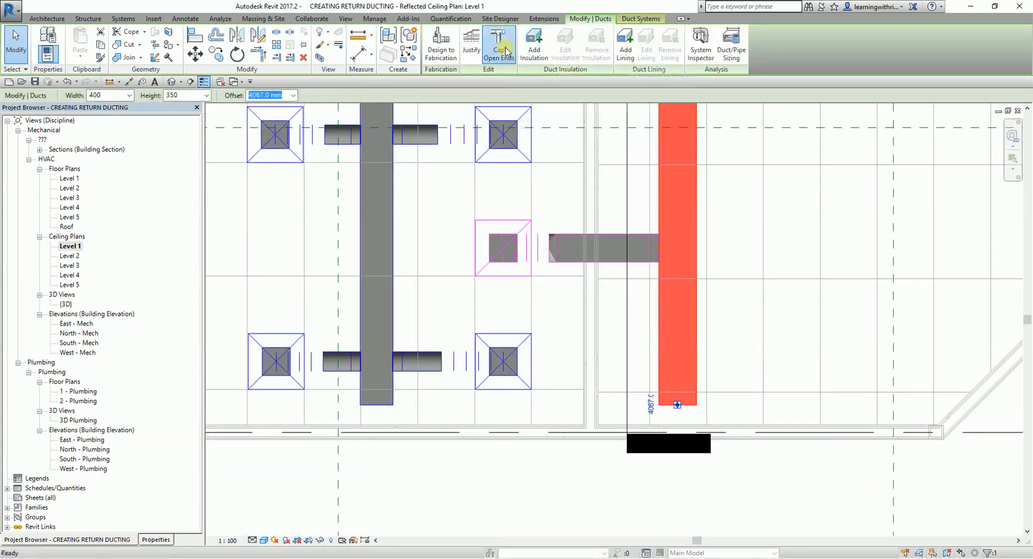
left_click(380, 299)
left_click(499, 49)
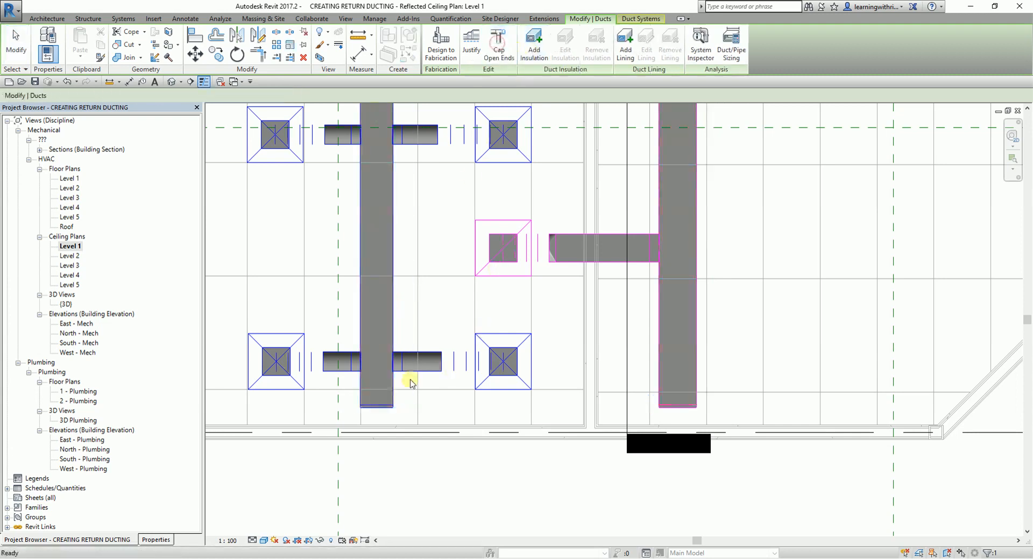
left_click(17, 49)
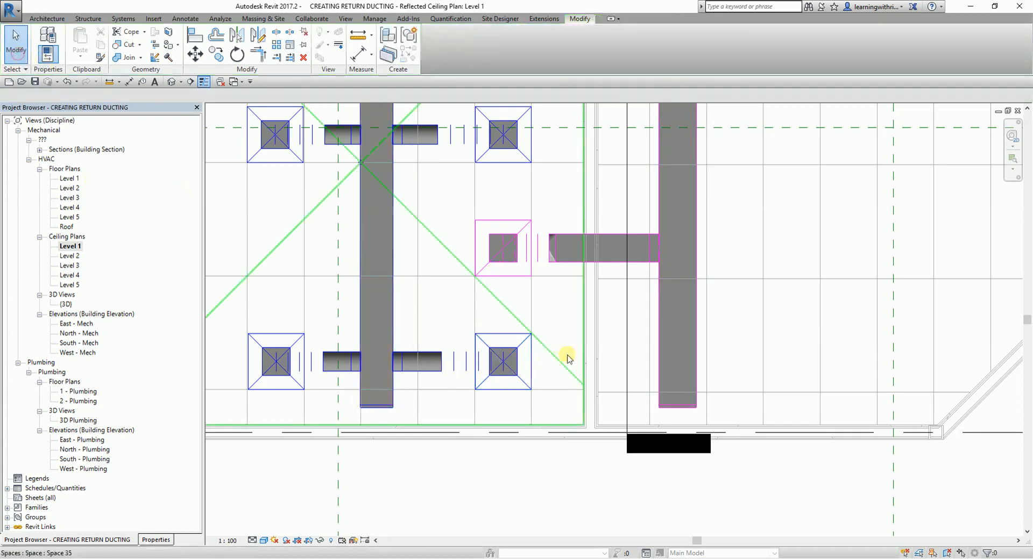
- Open the default 3D view and frame the finished supply and return ductwork
scroll(673, 323, "down", 3)
scroll(560, 327, "up", 1)
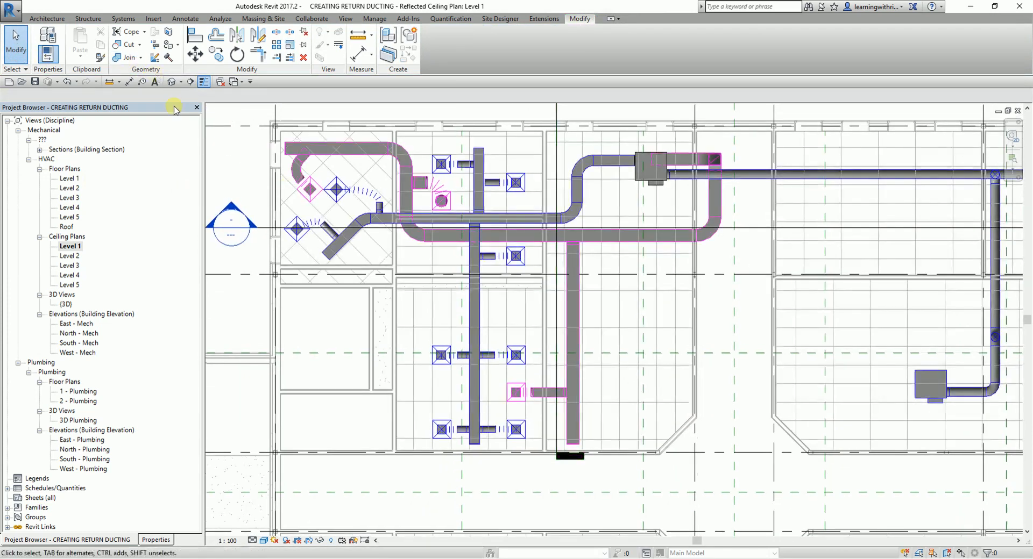
scroll(405, 301, "down", 1)
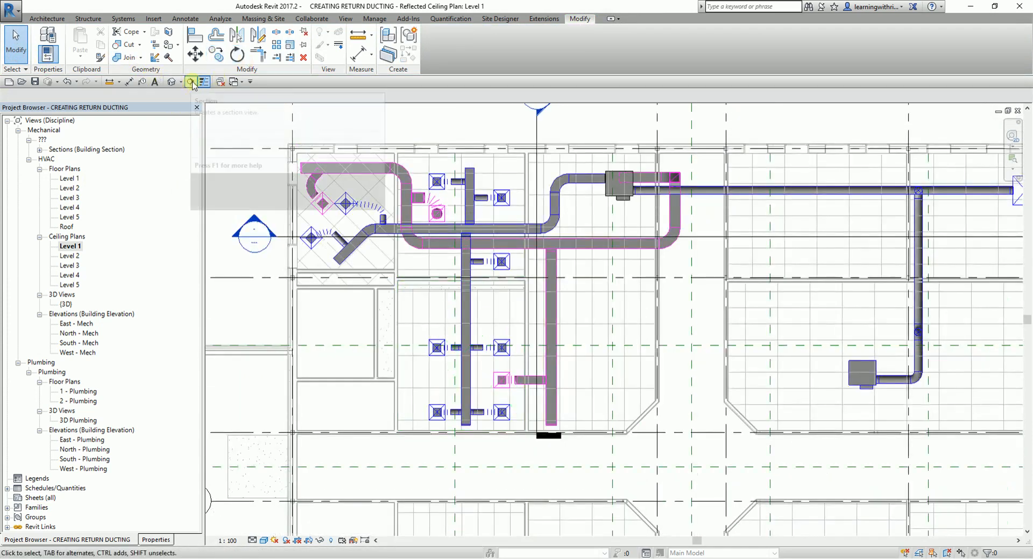
left_click(171, 82)
scroll(534, 358, "down", 6)
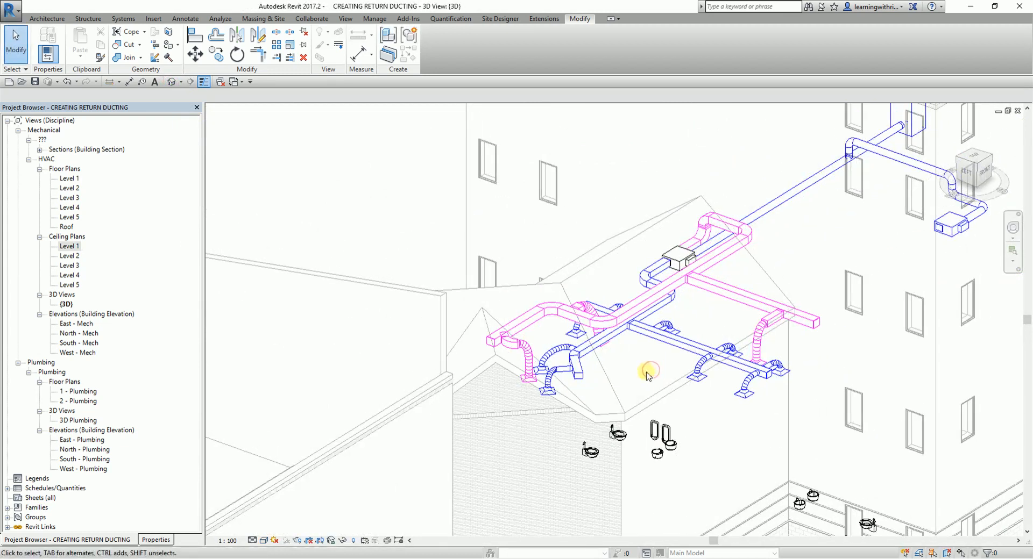
middle_click_drag(631, 374, 682, 378)
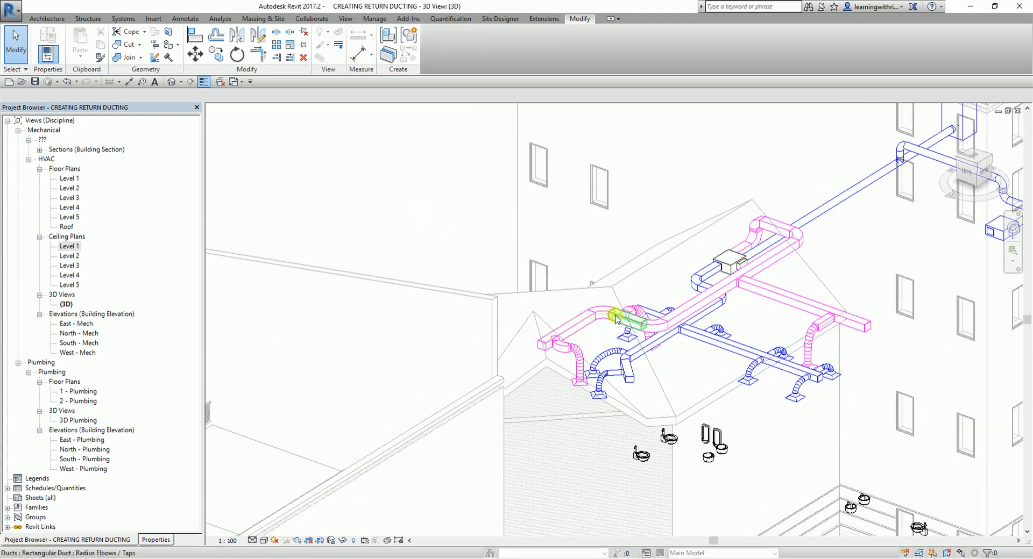
- Set the 3D view's view template to None to unlock its visual style options
left_click(264, 541)
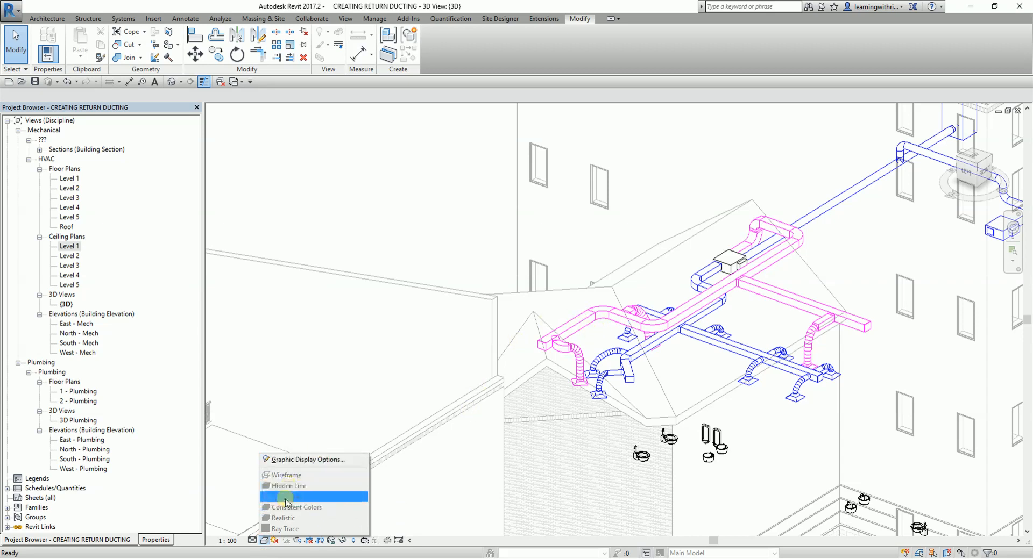
left_click(162, 541)
left_click(45, 437)
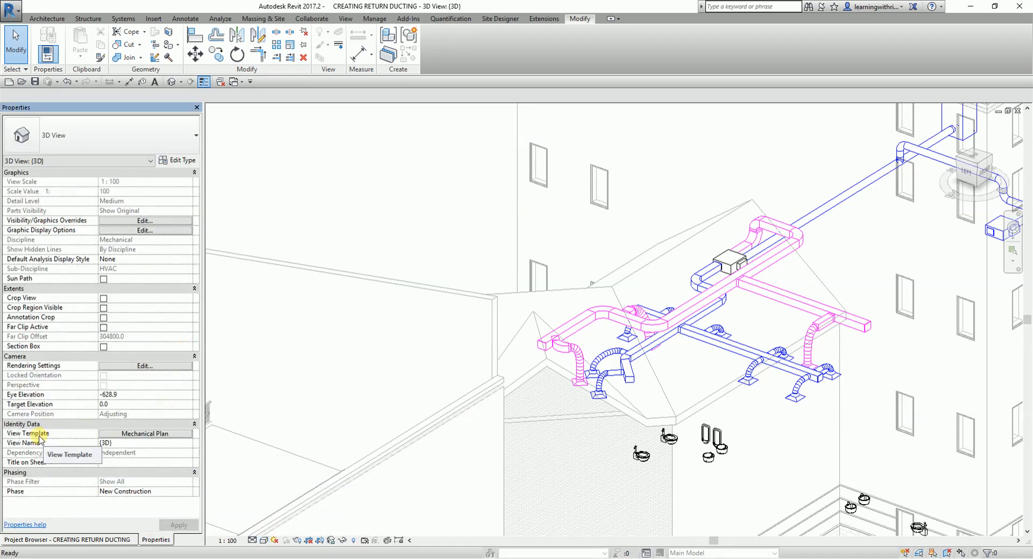
left_click(264, 542)
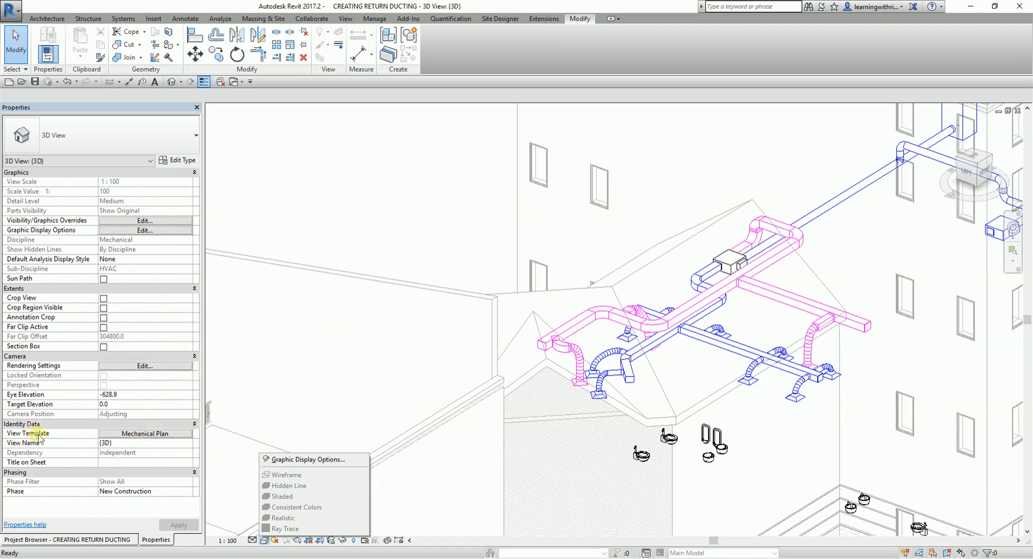
left_click(135, 437)
left_click(135, 437)
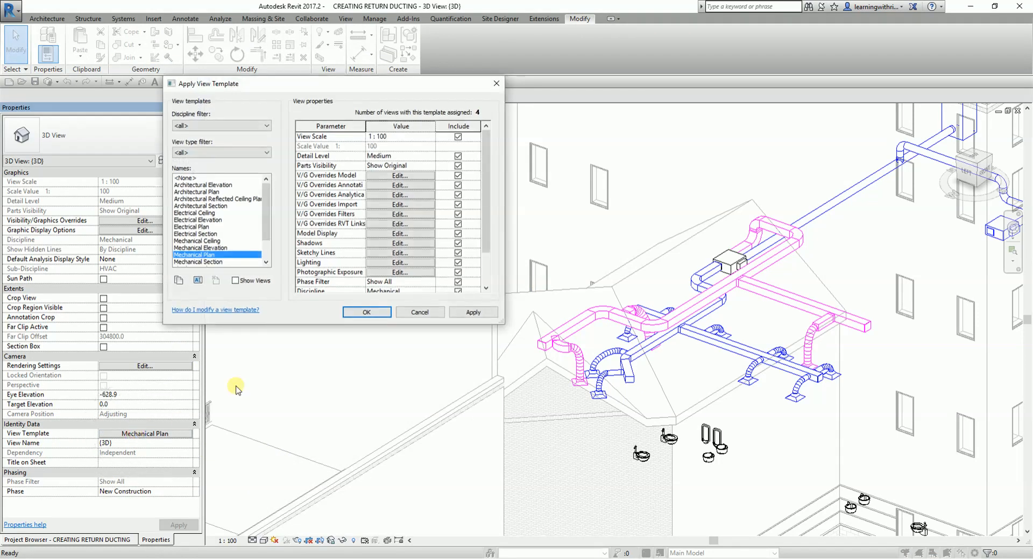
left_click(188, 178)
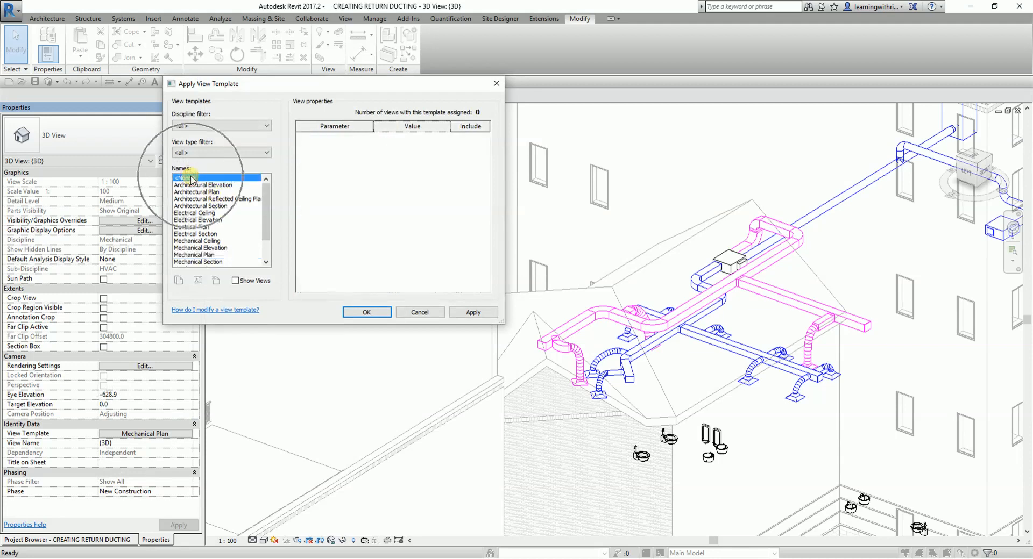
left_click(371, 317)
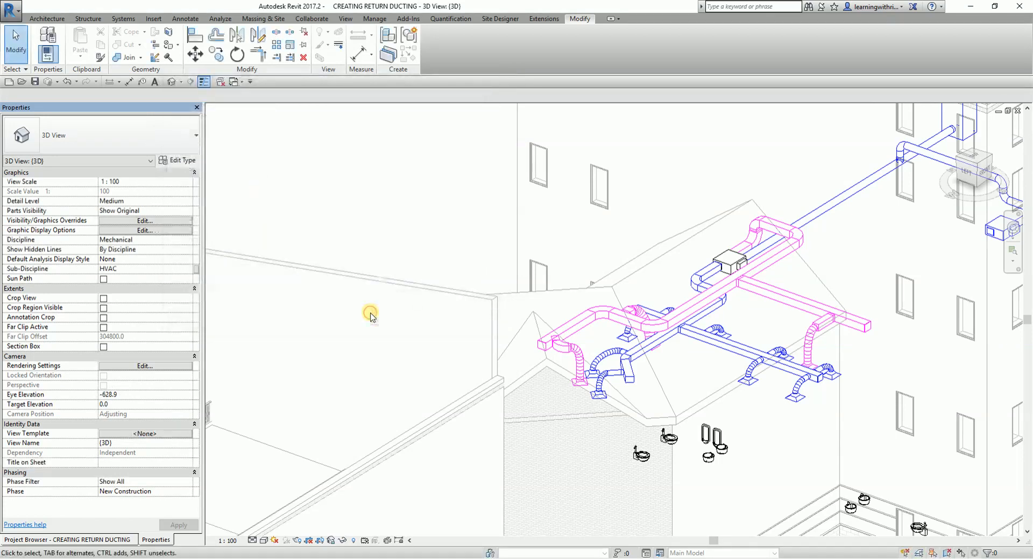
- Give the default 3D view a shaded visual style and frame the supply and return ductwork
middle_click_drag(474, 242, 369, 230)
scroll(514, 329, "up", 1)
scroll(473, 330, "up", 1)
key("s")
key("d")
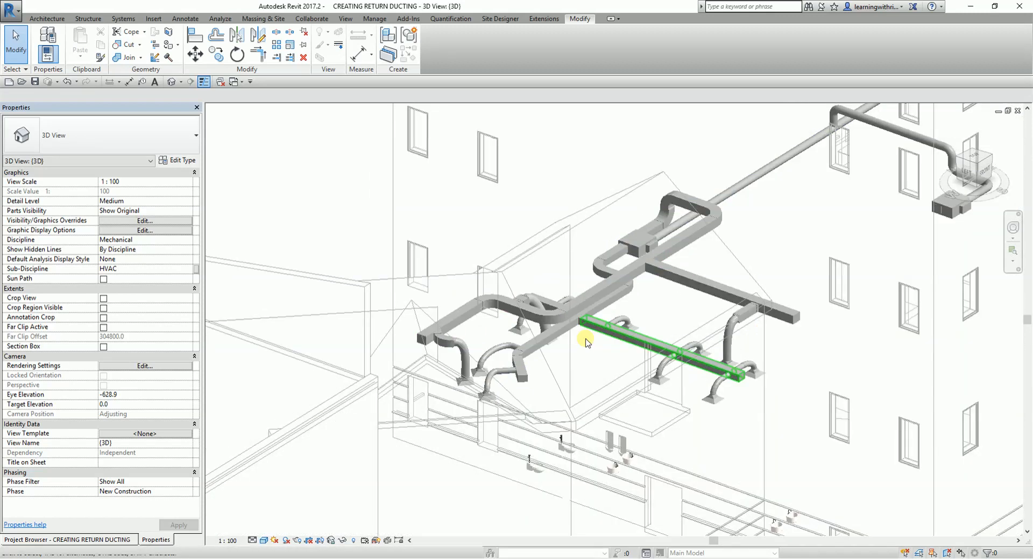
mouse_move(588, 338)
middle_mouse_down()
mouse_move(556, 372)
mouse_move(680, 387)
mouse_move(653, 350)
mouse_move(648, 371)
mouse_move(690, 433)
mouse_move(554, 422)
mouse_move(641, 417)
mouse_move(570, 431)
mouse_move(742, 432)
mouse_move(802, 356)
mouse_move(744, 335)
middle_mouse_up()
scroll(248, 352, "up", 2)
scroll(259, 347, "down", 2)
middle_click_drag(477, 363, 786, 437, "shift")
- Open the Level 1 ceiling plan and select the whole return duct network up to the VAV unit, including branches and diffusers
left_click(121, 540)
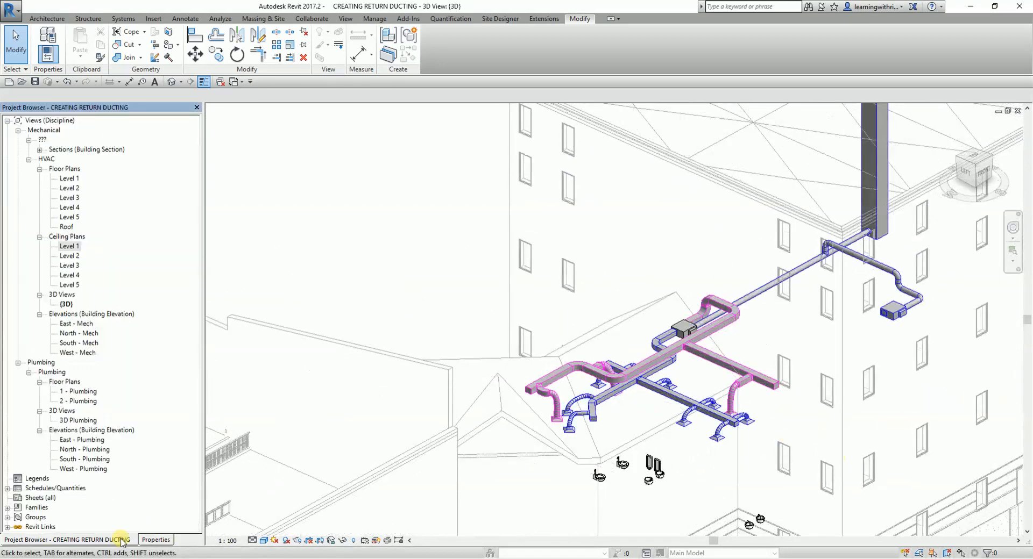
double_click(69, 248)
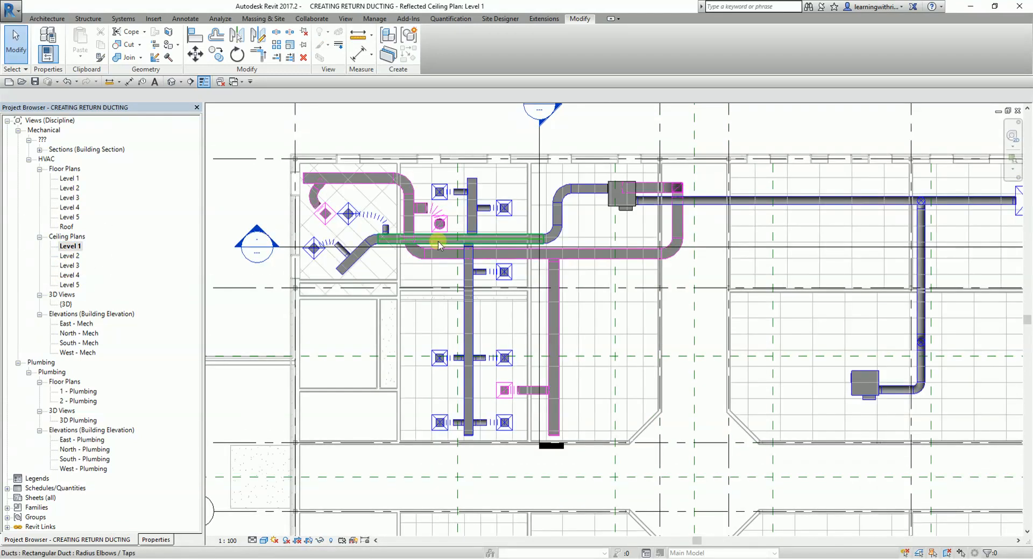
scroll(420, 254, "up", 2)
scroll(421, 254, "down", 2)
scroll(479, 300, "up", 2)
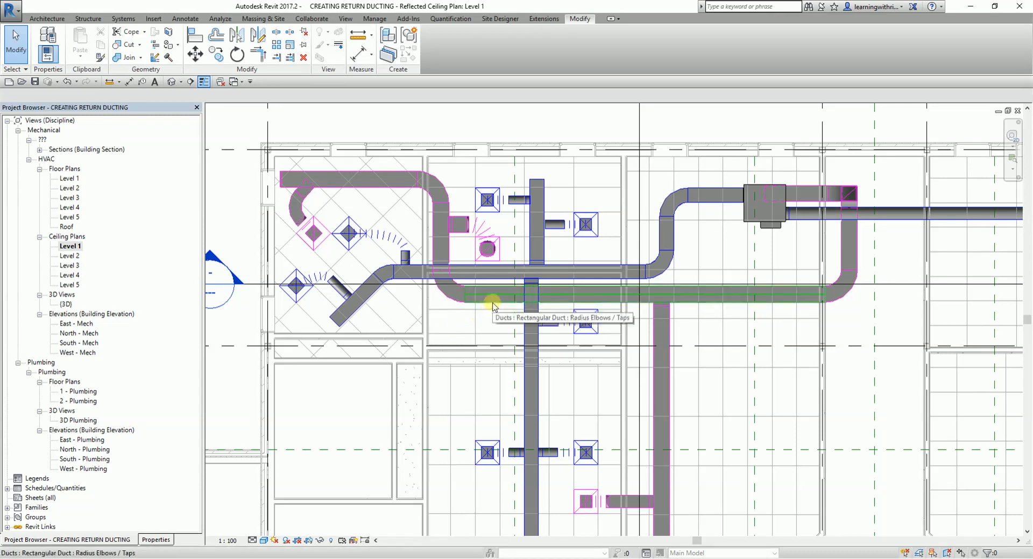
key("Tab")
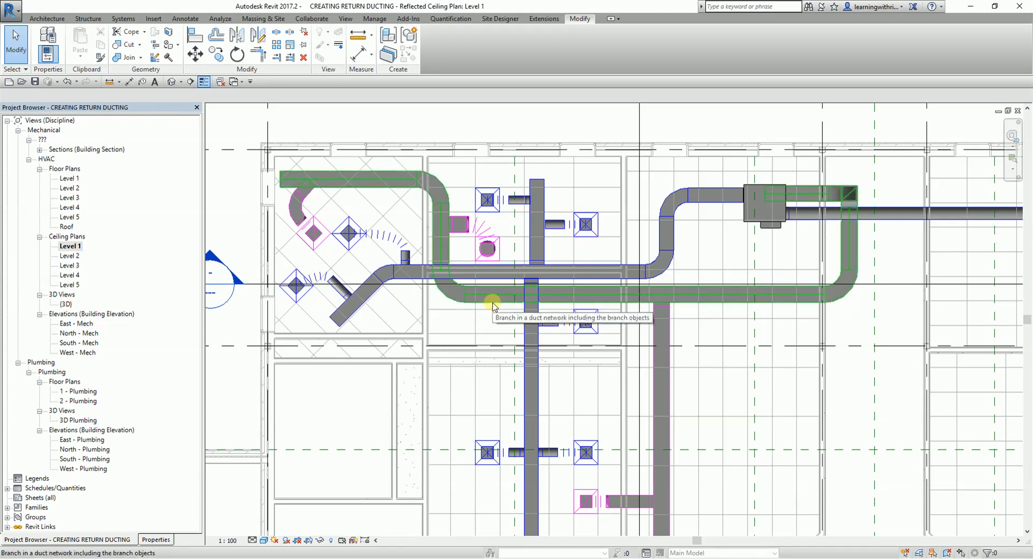
key("Tab")
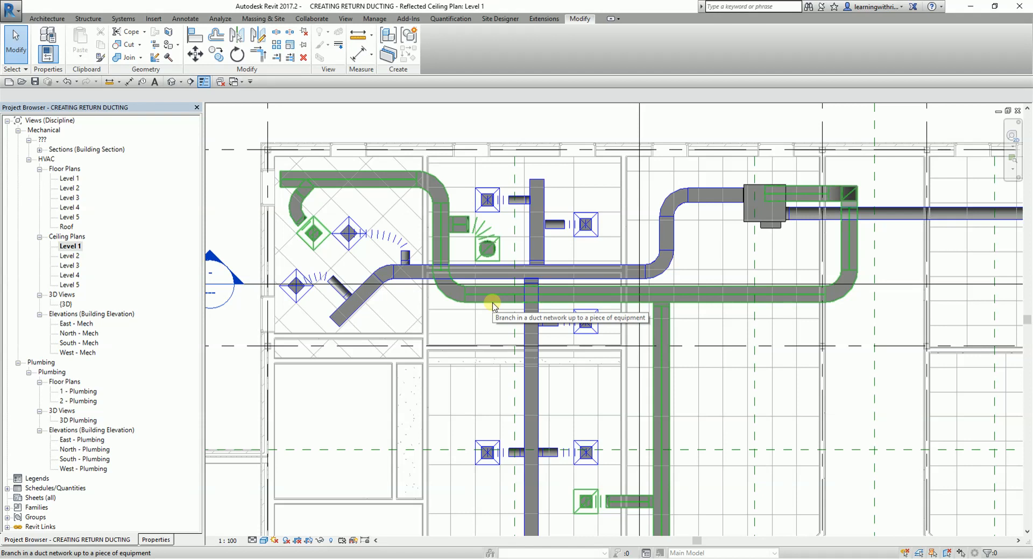
left_click(494, 306)
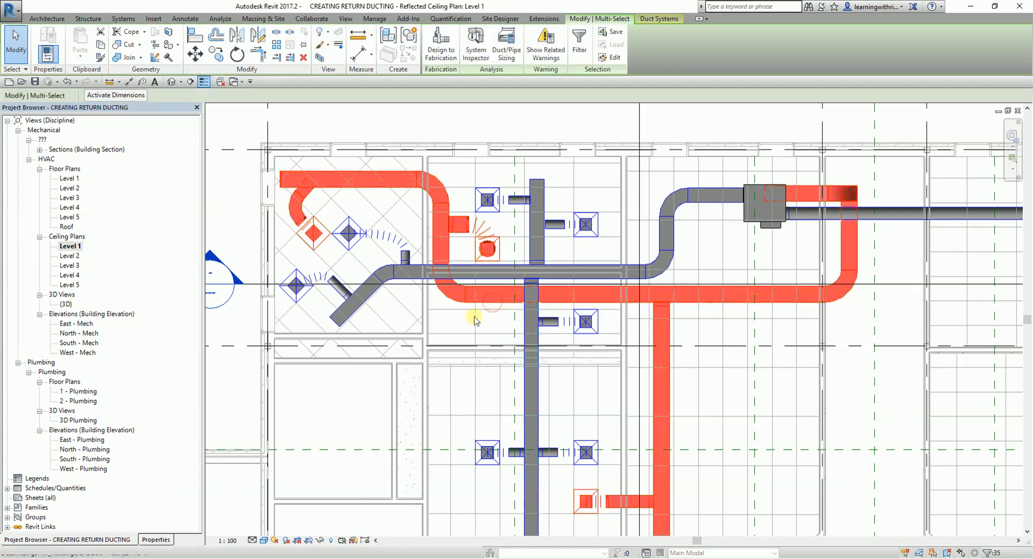
- Isolate the selected return network in 3D with the Selection Box and view it from the front-right corner
scroll(487, 310, "down", 2)
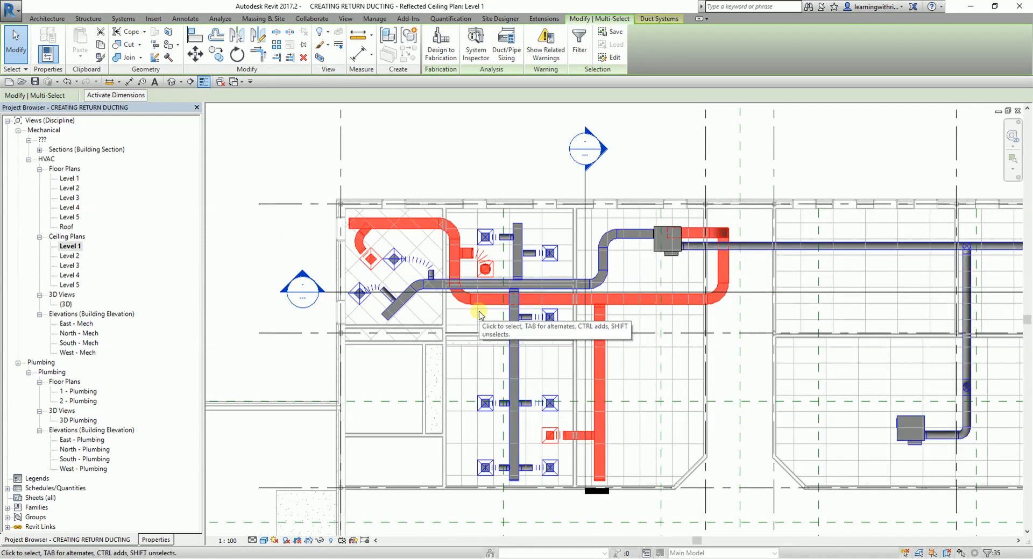
left_click(320, 57)
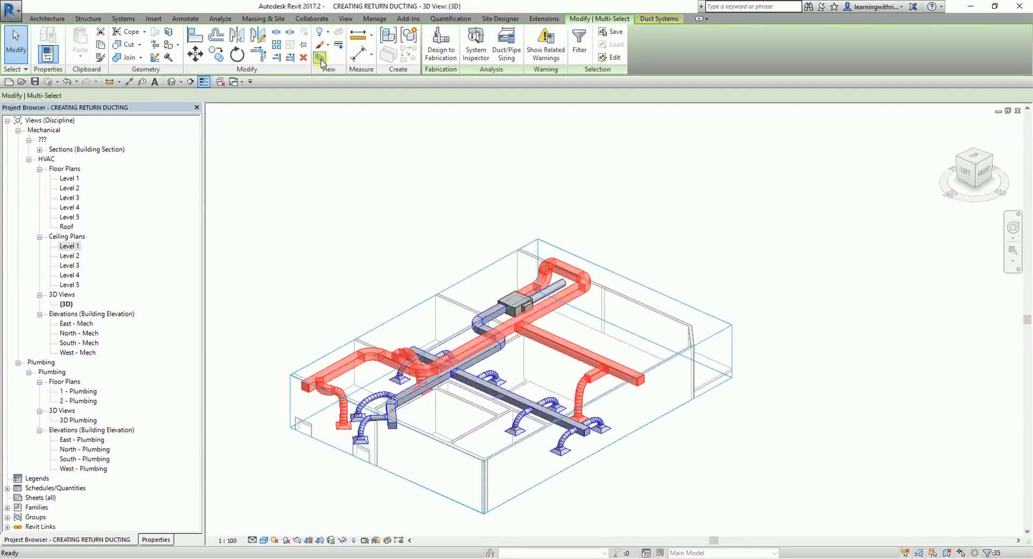
left_click(714, 458)
middle_click_drag(749, 370, 721, 411, "shift")
middle_click_drag(535, 422, 473, 408)
left_click(950, 126)
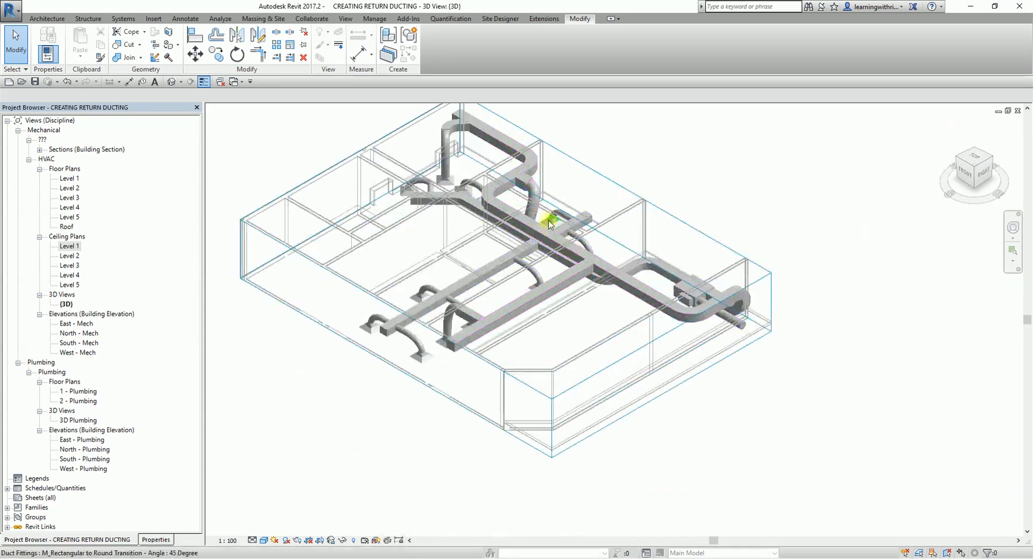